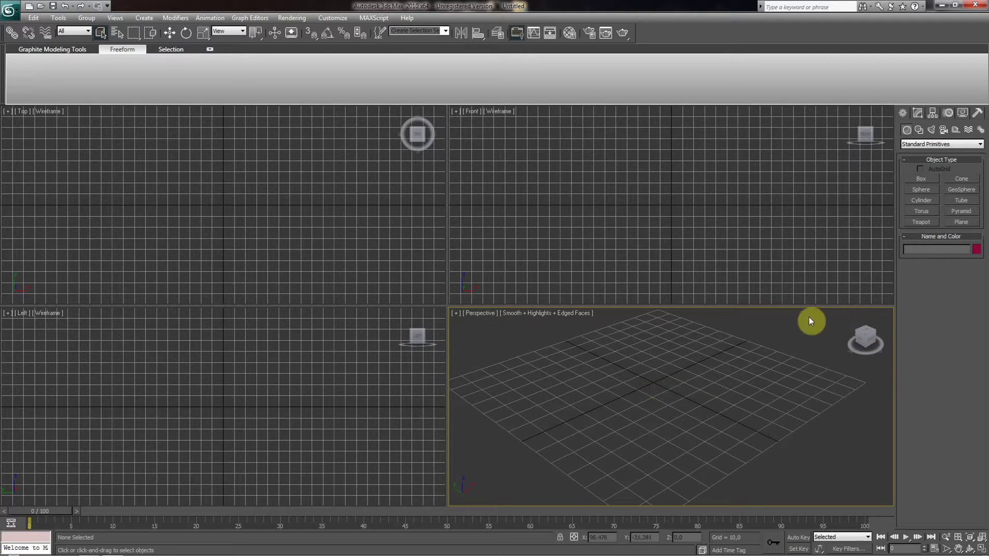
- Draw a square plane in the Top viewport using the Square creation method
click(964, 223)
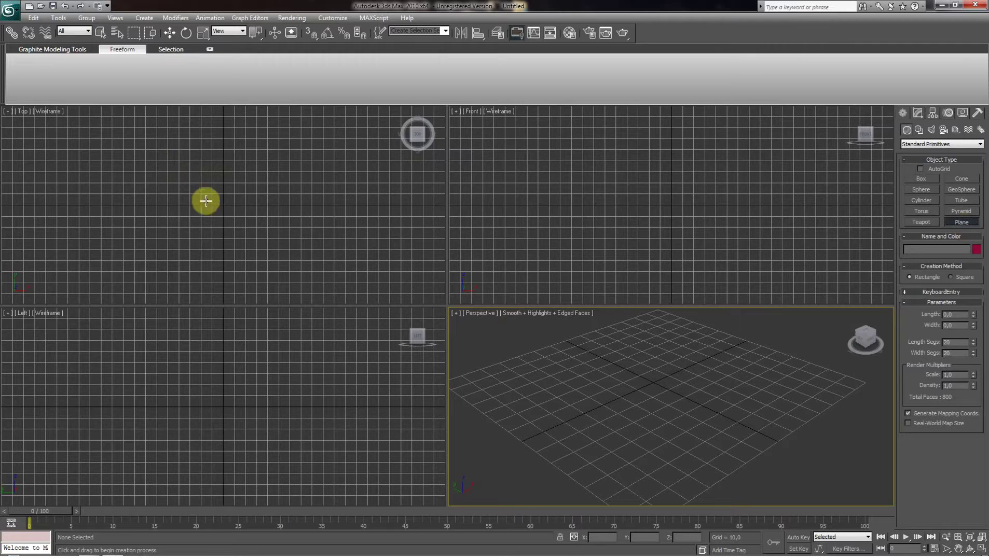
click(954, 277)
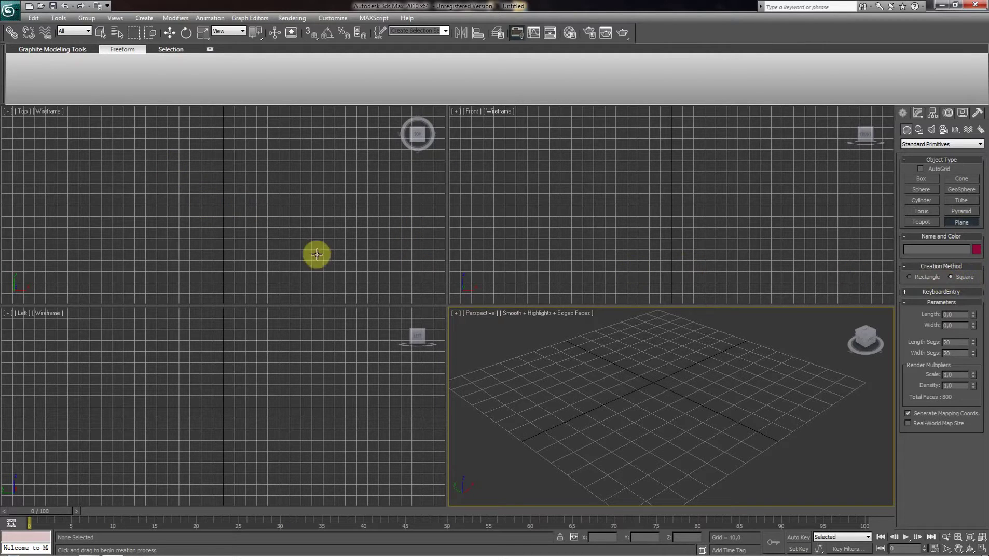
mouse_move(223, 205)
mouse_down()
mouse_move(304, 102)
mouse_move(298, 112)
mouse_up()
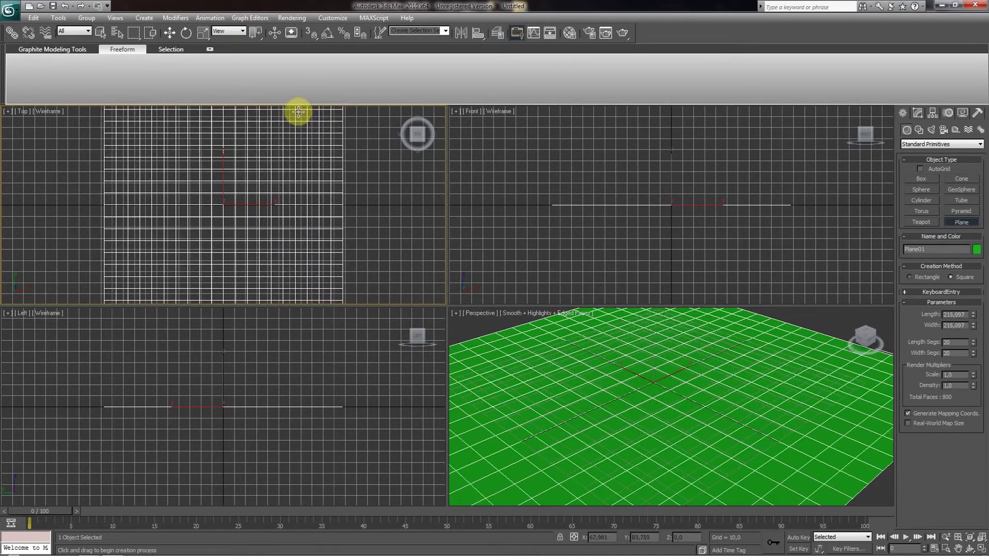
drag(299, 112, 297, 115)
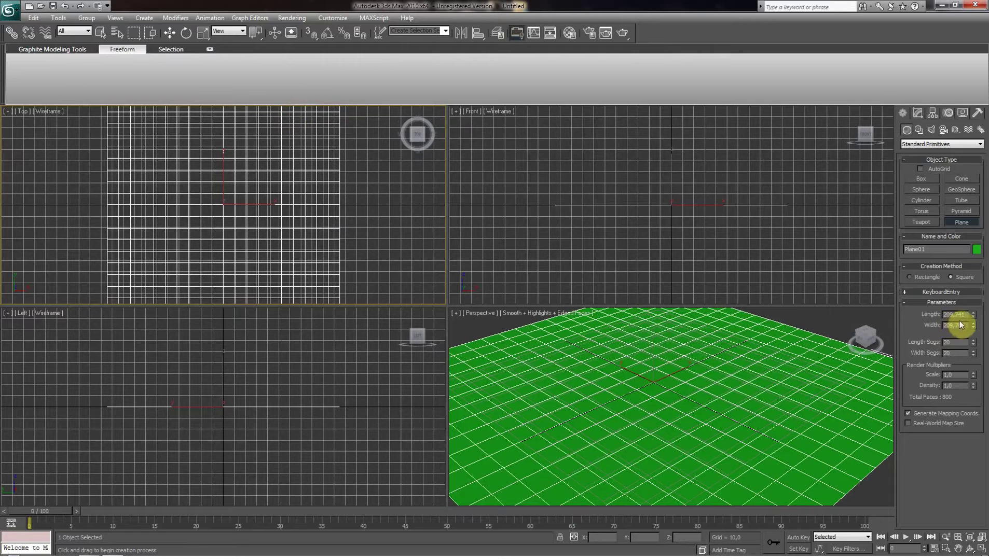
- Set the plane's length and width to 200 each
drag(964, 315, 943, 314)
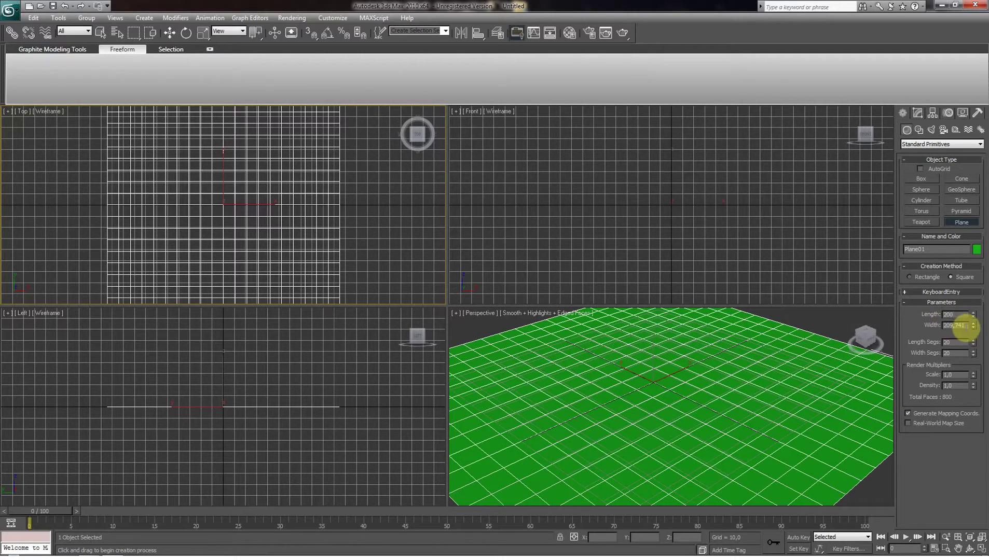
drag(966, 326, 954, 326)
text(500)
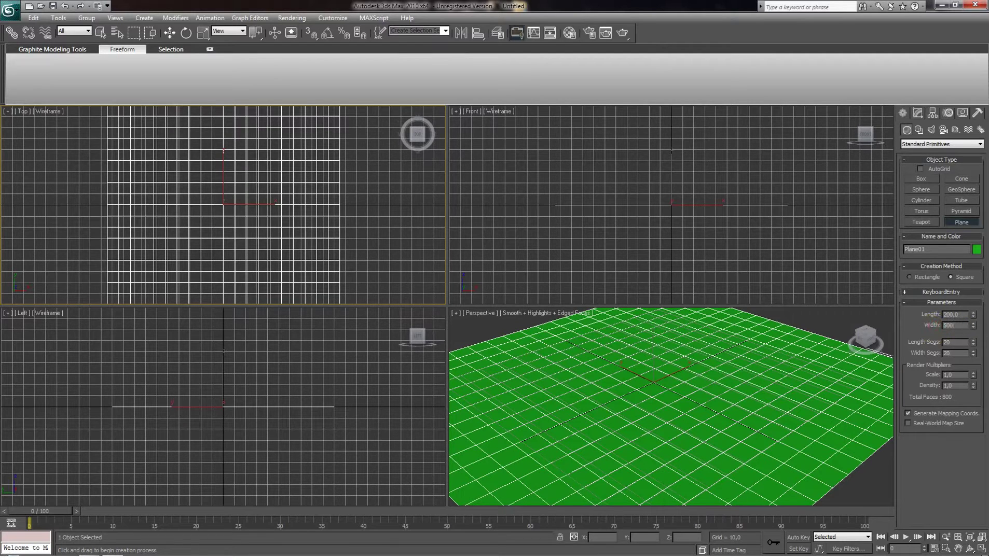
key(Return)
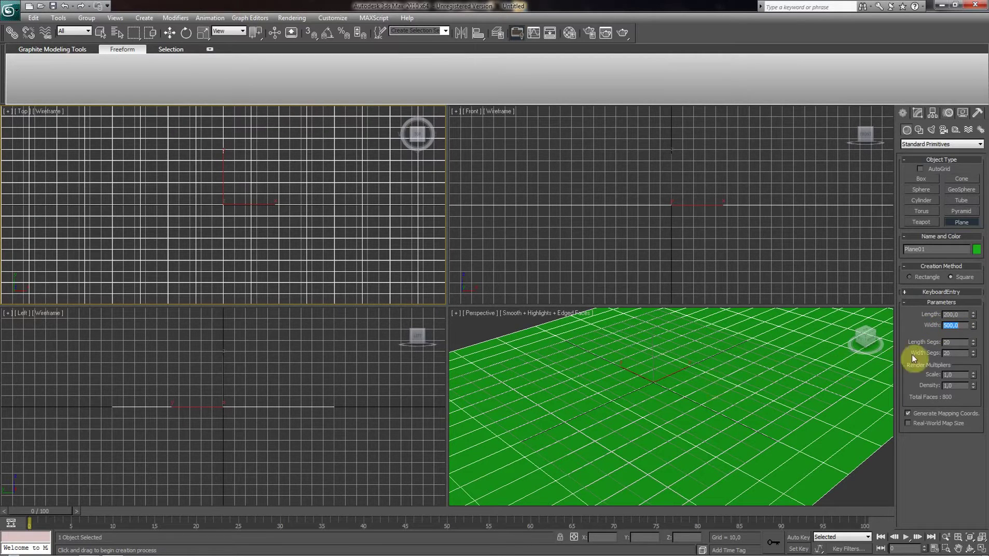
key(BackSpace)
text(200)
key(Return)
click(958, 548)
drag(752, 452, 742, 441)
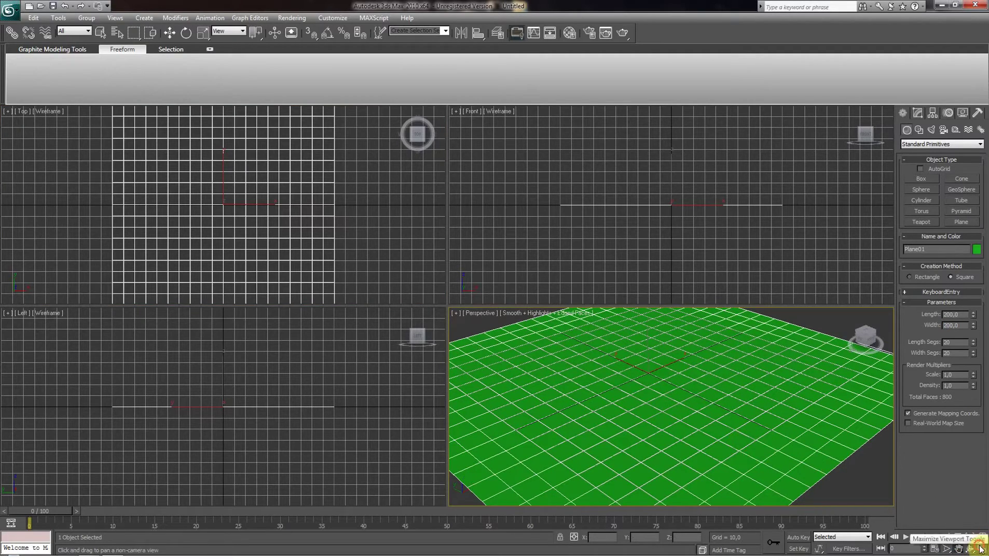
- Maximize the Perspective viewport and start a Merge import from the application menu
click(980, 549)
scroll(523, 362, down, 1)
scroll(540, 360, down, 3)
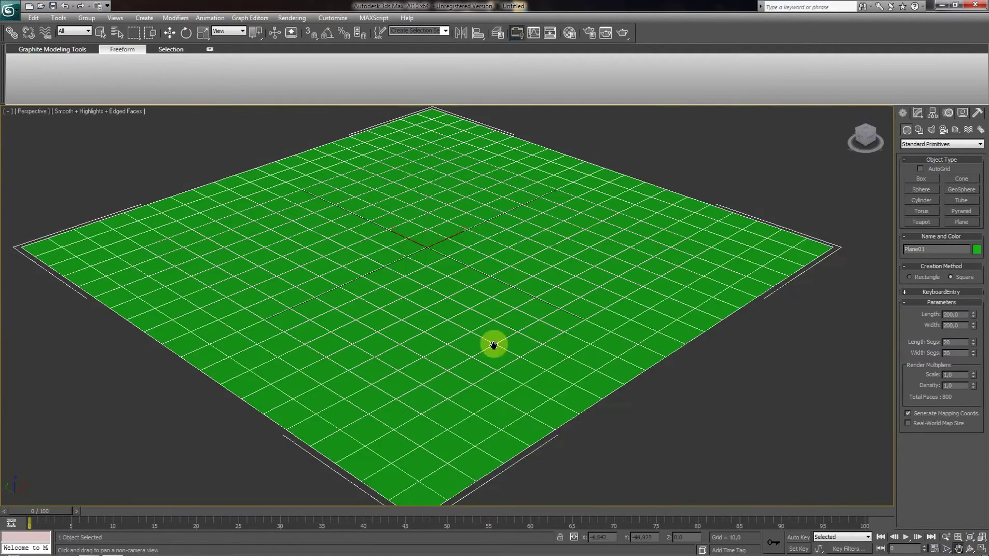
drag(493, 345, 503, 346)
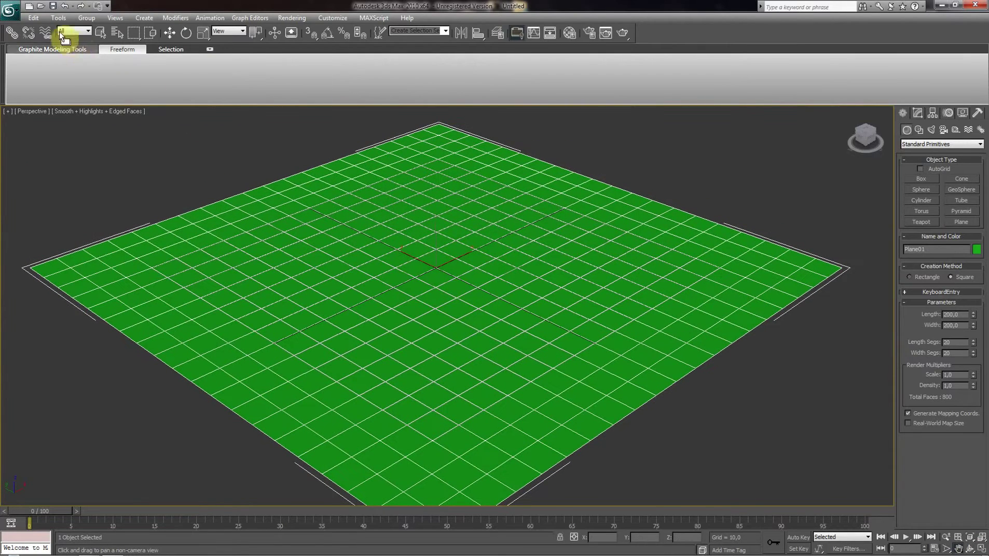
click(9, 9)
mouse_move(35, 147)
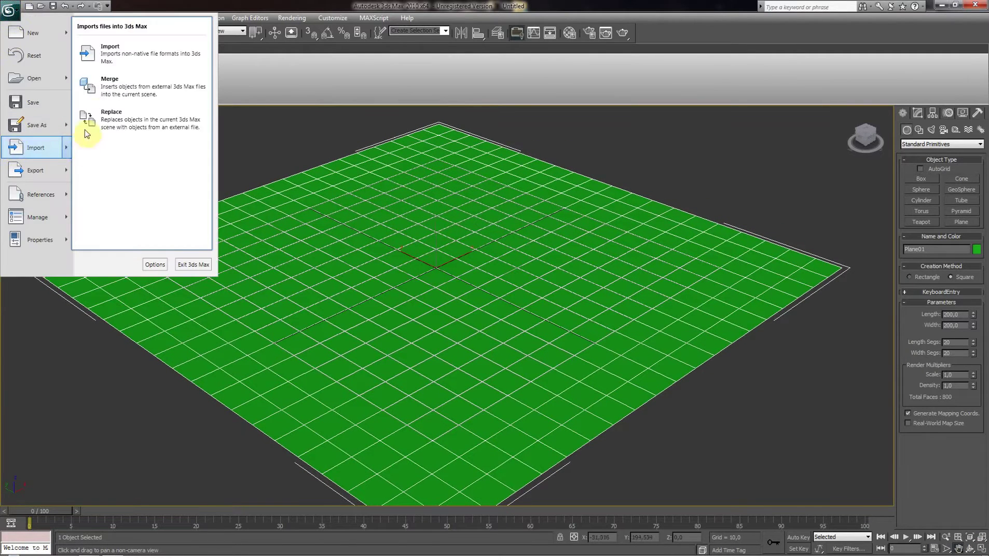
click(104, 86)
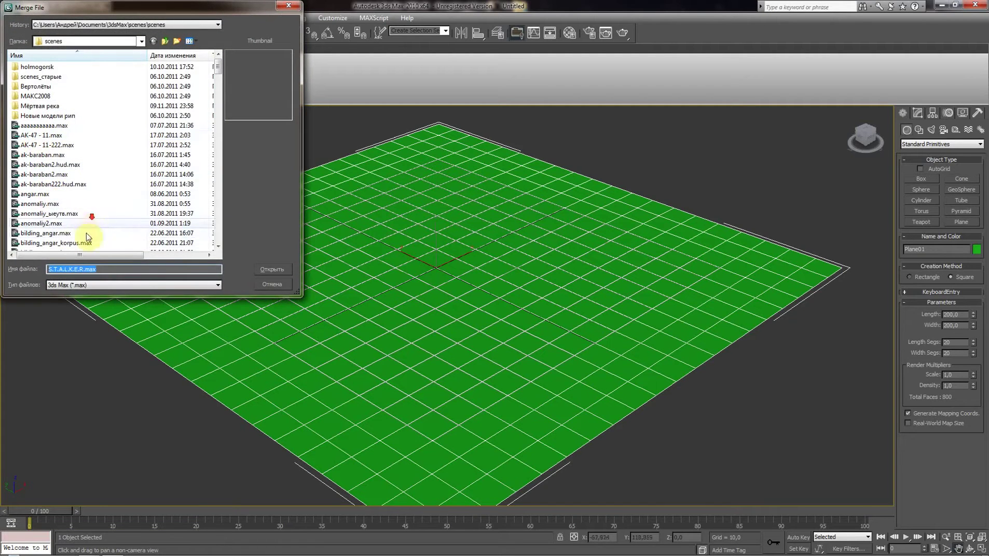
- Merge mesh0000Shape from the S.T.A.L.K.E.R.max file into the scene
click(104, 235)
scroll(78, 233, down, 2)
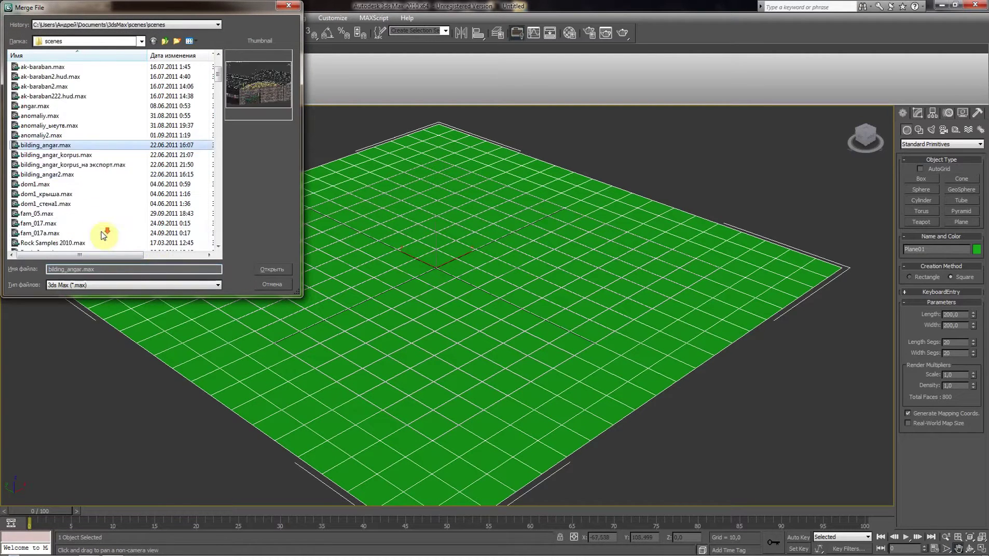
scroll(67, 228, down, 3)
click(61, 206)
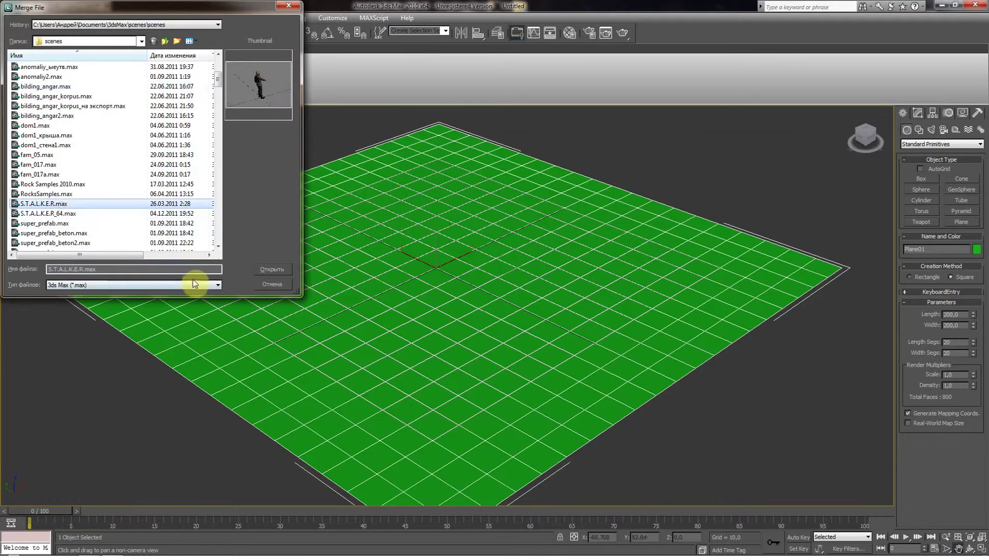
click(264, 270)
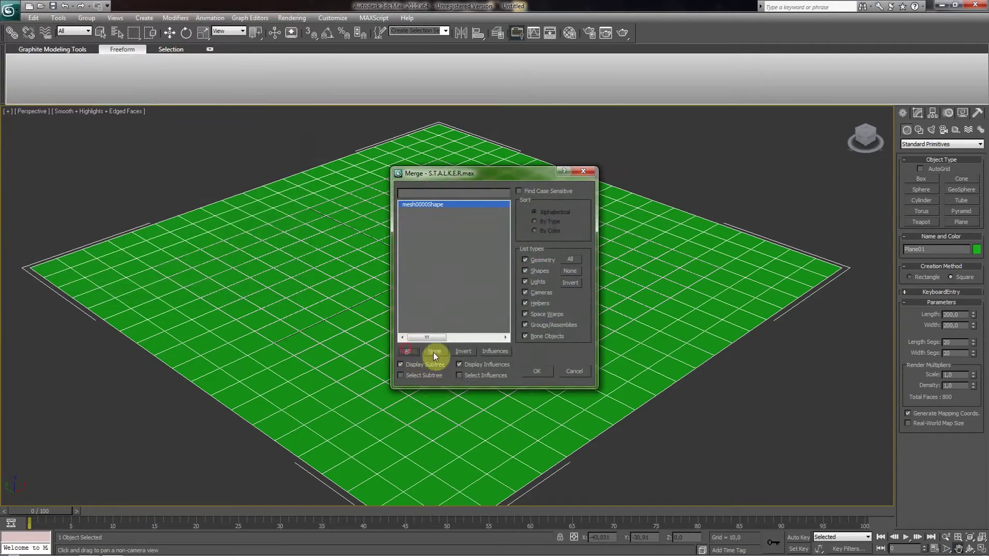
click(535, 372)
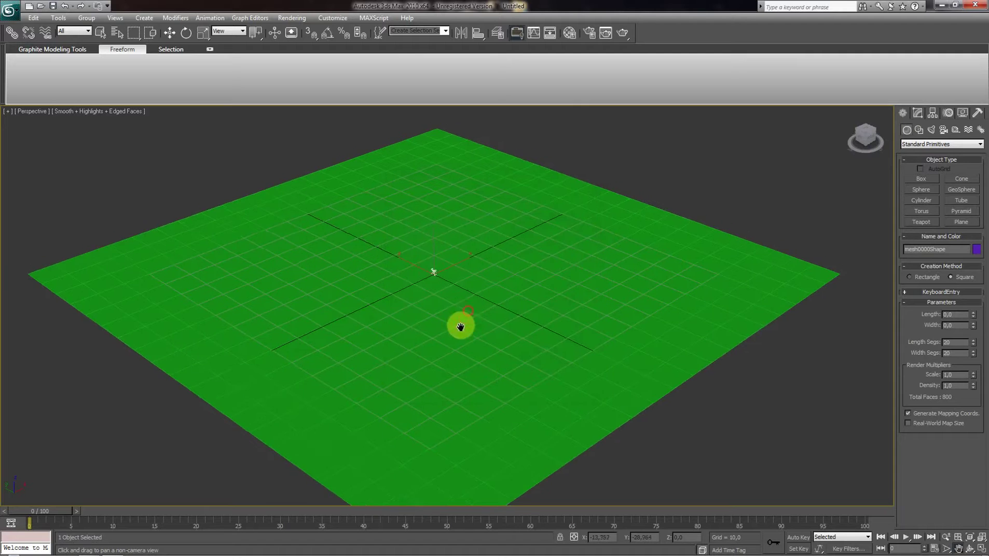
- Zoom and pan the Perspective view in on the merged character
scroll(454, 331, up, 5)
mouse_move(455, 331)
middle_down()
mouse_move(384, 277)
mouse_move(426, 324)
mouse_move(415, 322)
mouse_move(424, 368)
mouse_move(418, 352)
mouse_move(435, 340)
middle_up()
scroll(418, 353, up, 5)
scroll(435, 340, down, 3)
scroll(427, 347, down, 2)
scroll(426, 359, down, 2)
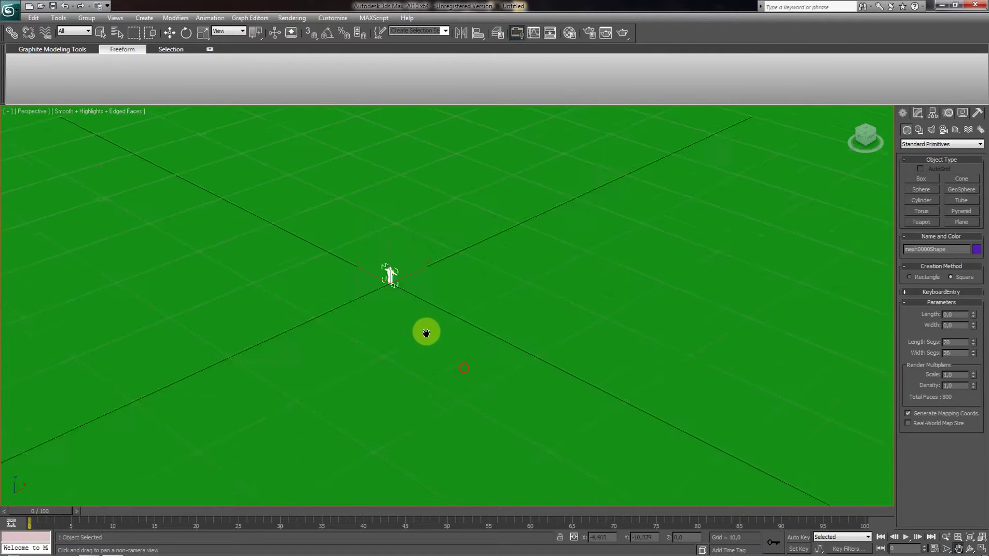
scroll(424, 332, down, 3)
scroll(422, 335, down, 2)
middle_drag(407, 336, 406, 335)
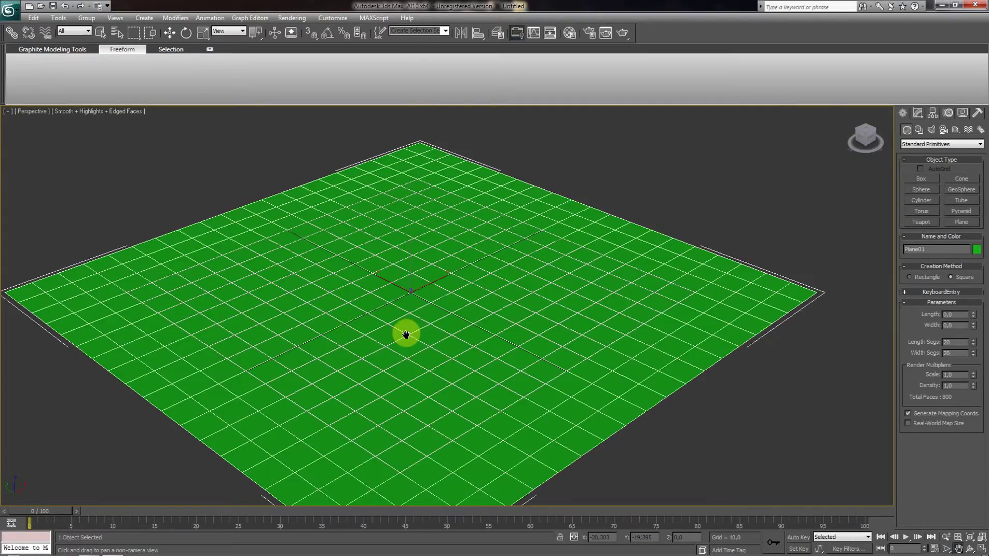
mouse_move(439, 331)
middle_down()
mouse_move(419, 353)
mouse_move(399, 346)
mouse_move(434, 335)
mouse_move(399, 347)
middle_up()
scroll(379, 371, up, 4)
scroll(383, 348, up, 2)
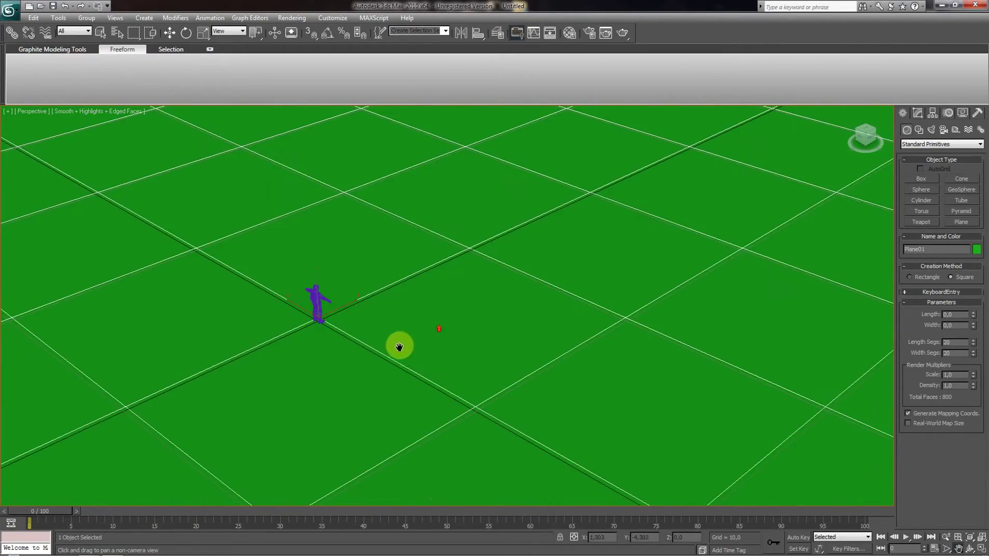
- Orbit around the character and bring up Plane01's parameters in the Modify panel
click(970, 548)
mouse_move(561, 394)
mouse_down()
mouse_move(428, 347)
mouse_move(475, 333)
mouse_move(434, 354)
mouse_up()
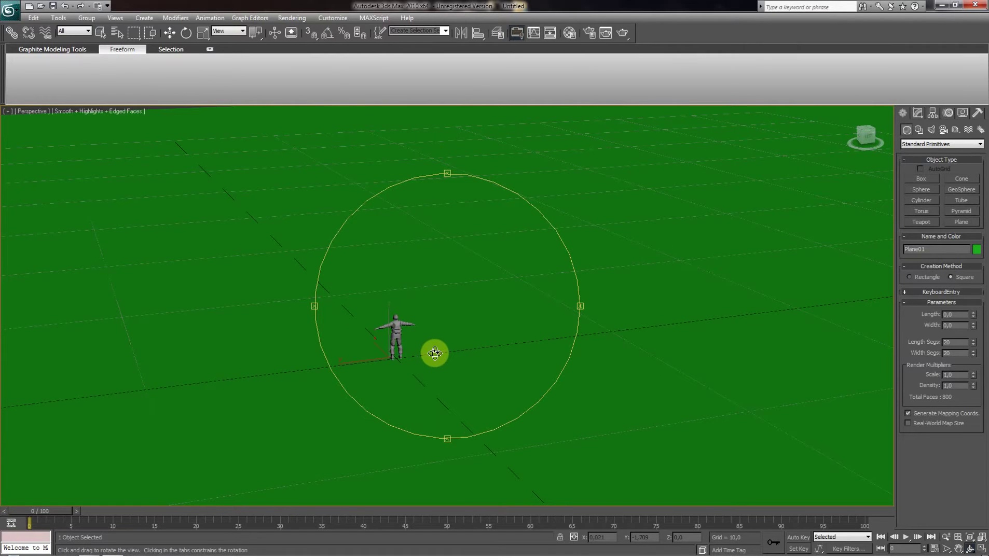
drag(435, 353, 425, 368)
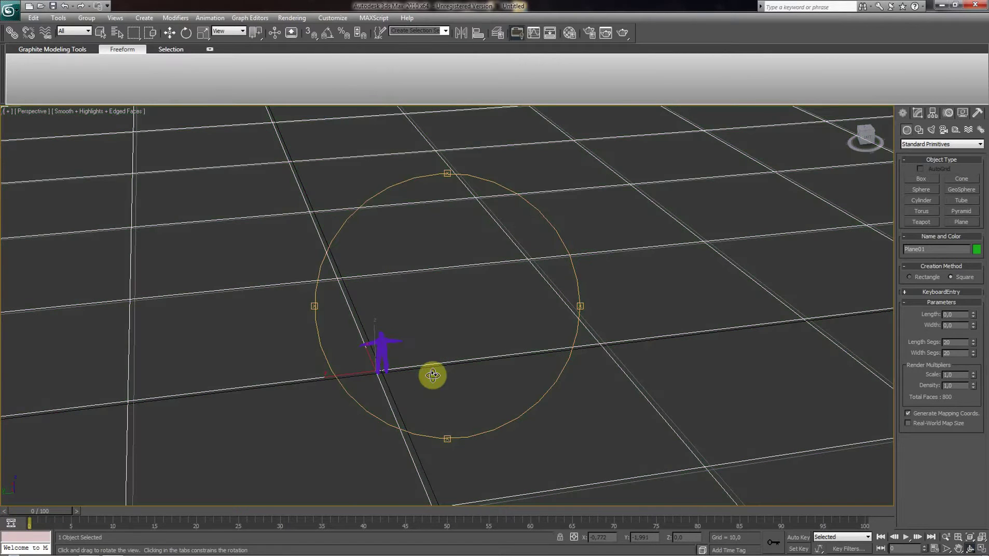
drag(432, 375, 513, 324)
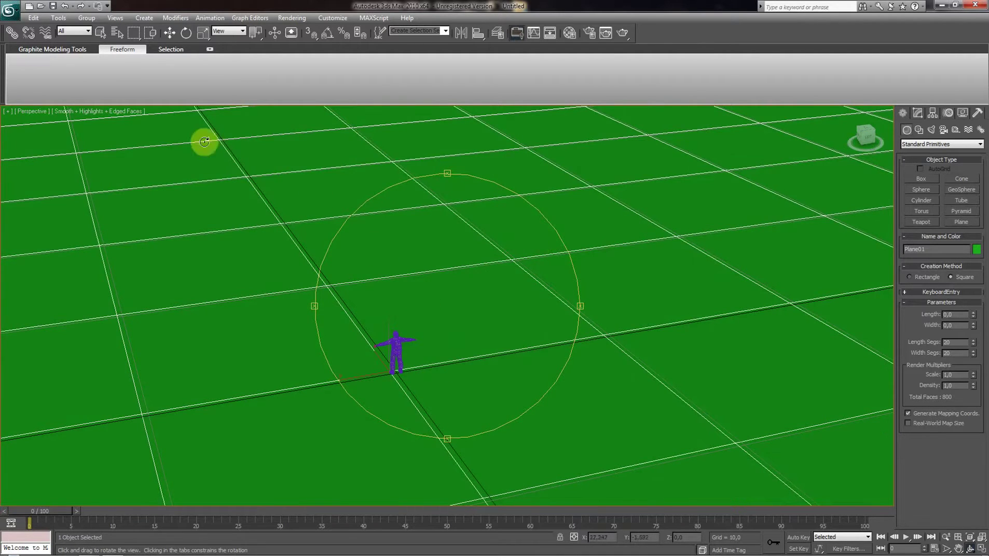
mouse_move(439, 342)
mouse_down()
mouse_move(463, 362)
mouse_move(435, 368)
mouse_move(400, 357)
mouse_up()
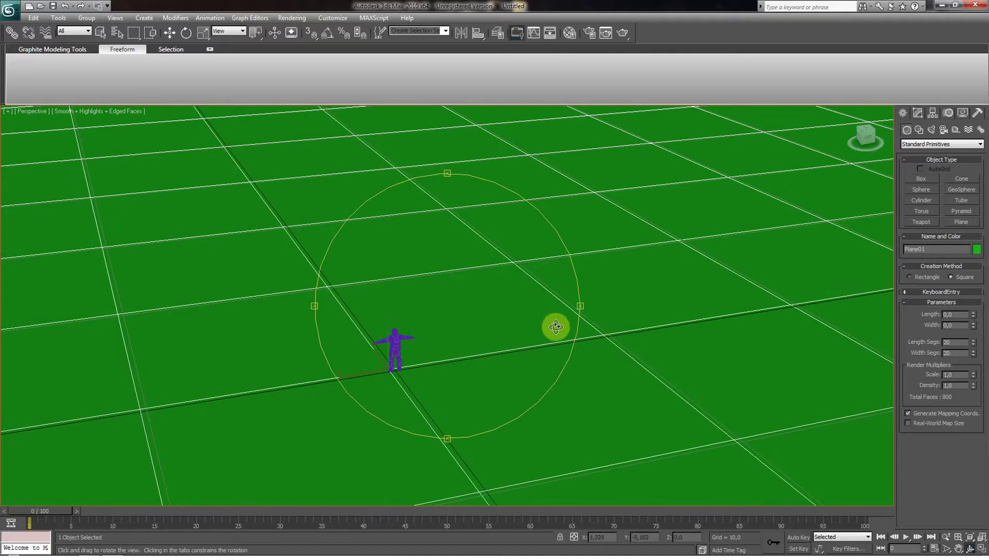
drag(474, 341, 472, 341)
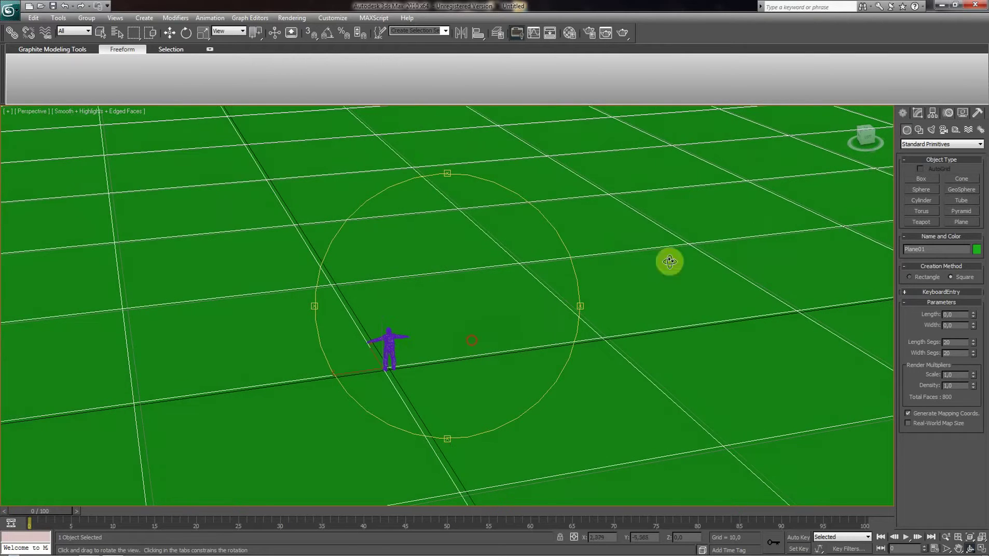
click(916, 112)
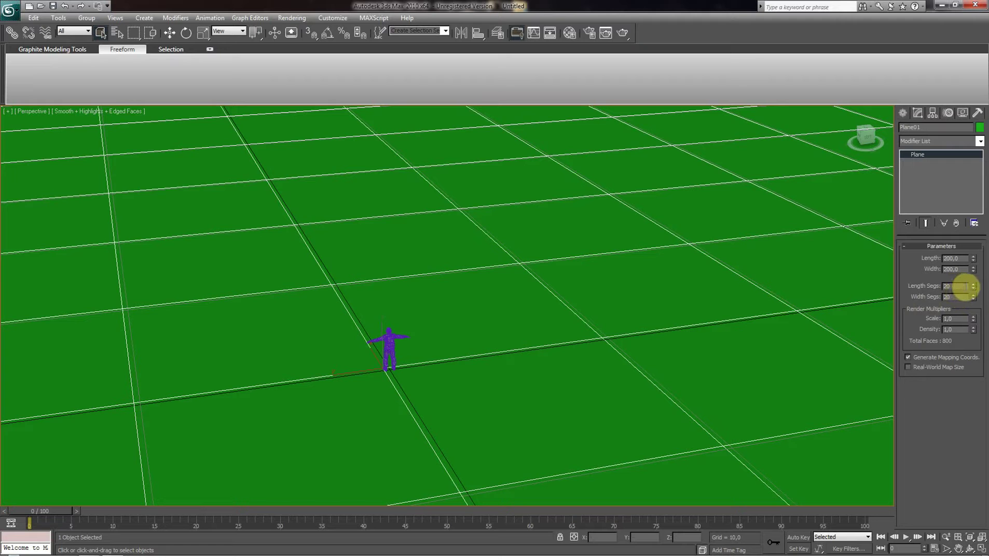
- Raise the plane's length and width segments to 50
double_click(947, 286)
double_click(947, 296)
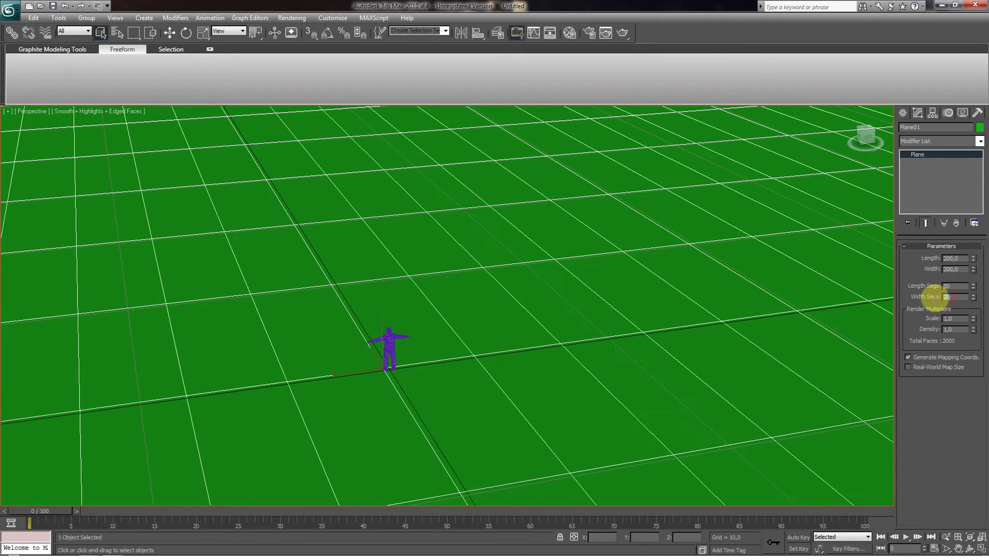
text(50)
key(Return)
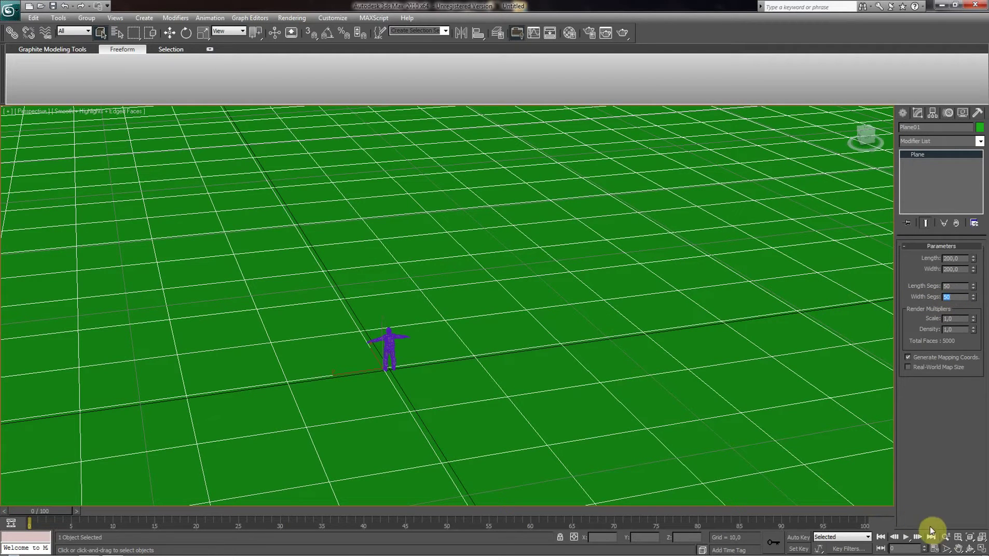
click(970, 548)
mouse_move(458, 283)
mouse_down()
mouse_move(443, 292)
mouse_move(452, 284)
mouse_up()
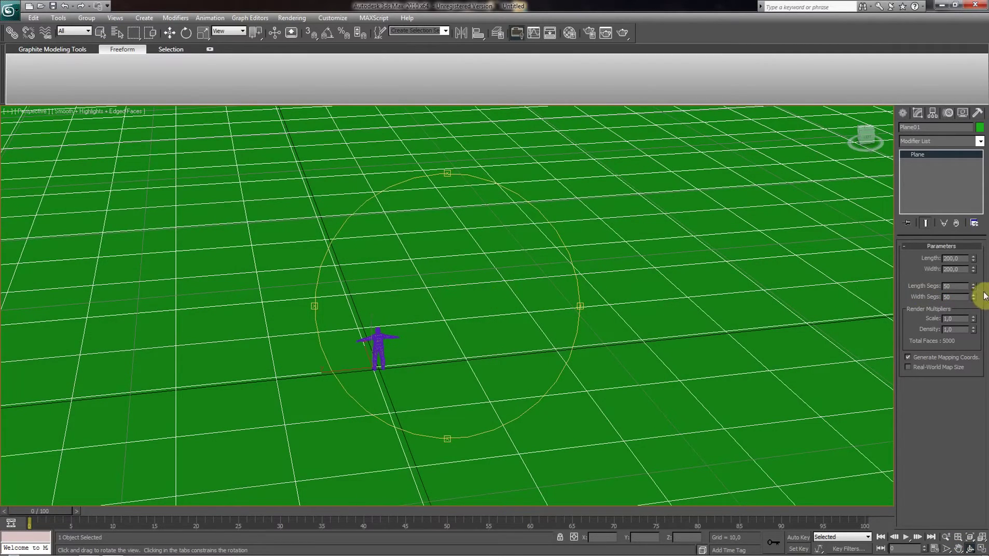
- Increase the segments to 53, then to 55 each, giving 6050 faces
click(948, 286)
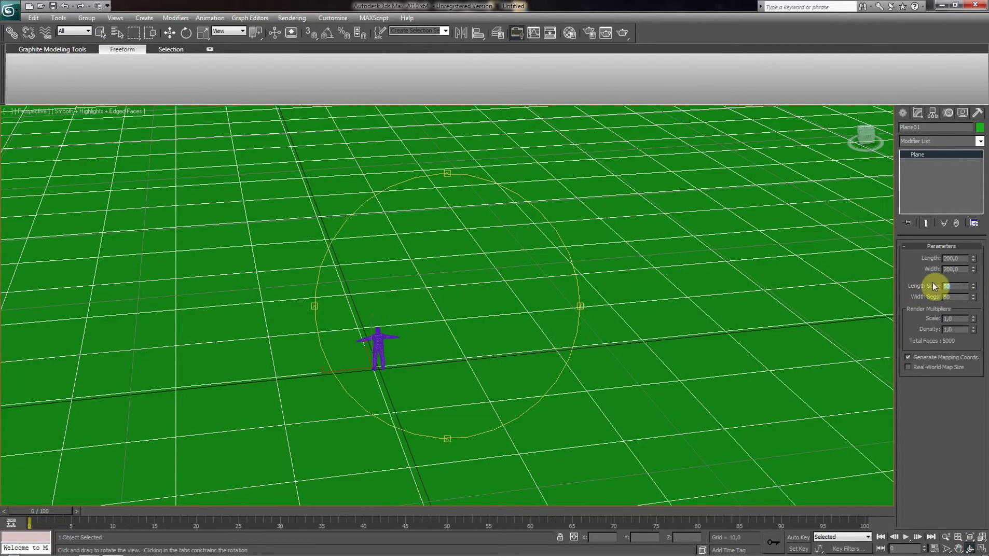
click(959, 297)
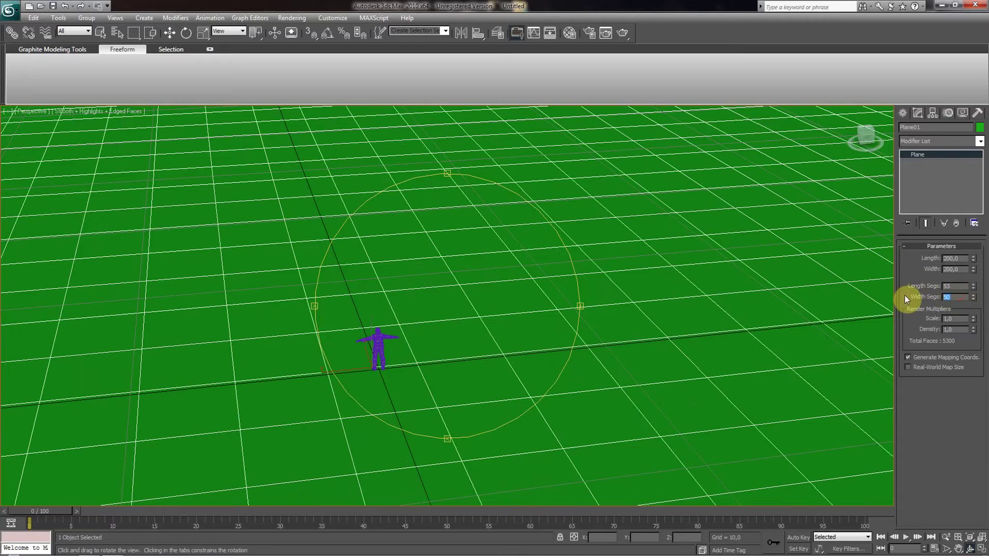
text(5)
key(Return)
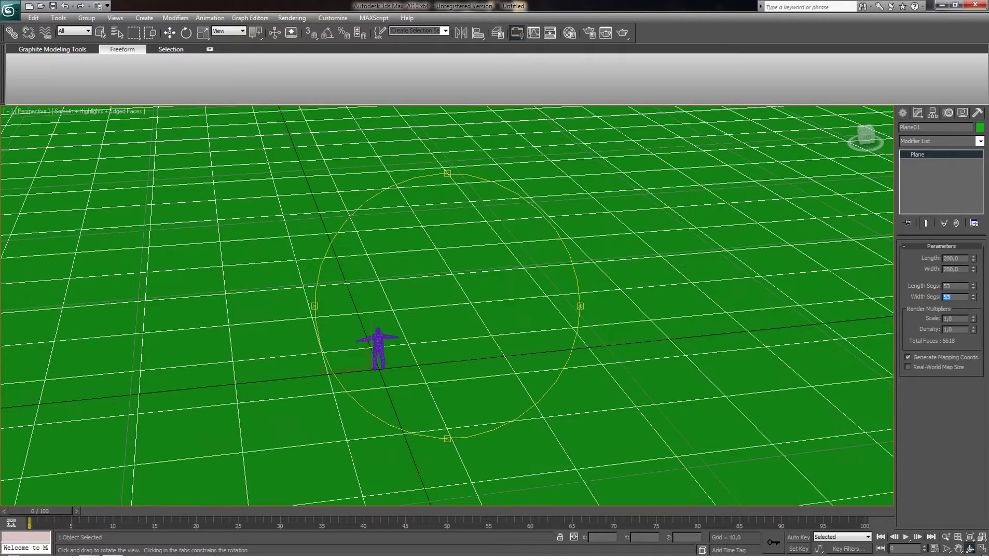
mouse_move(451, 351)
mouse_down()
mouse_move(432, 380)
mouse_move(444, 336)
mouse_move(415, 362)
mouse_move(407, 358)
mouse_move(435, 360)
mouse_move(419, 364)
mouse_up()
double_click(956, 285)
text(5)
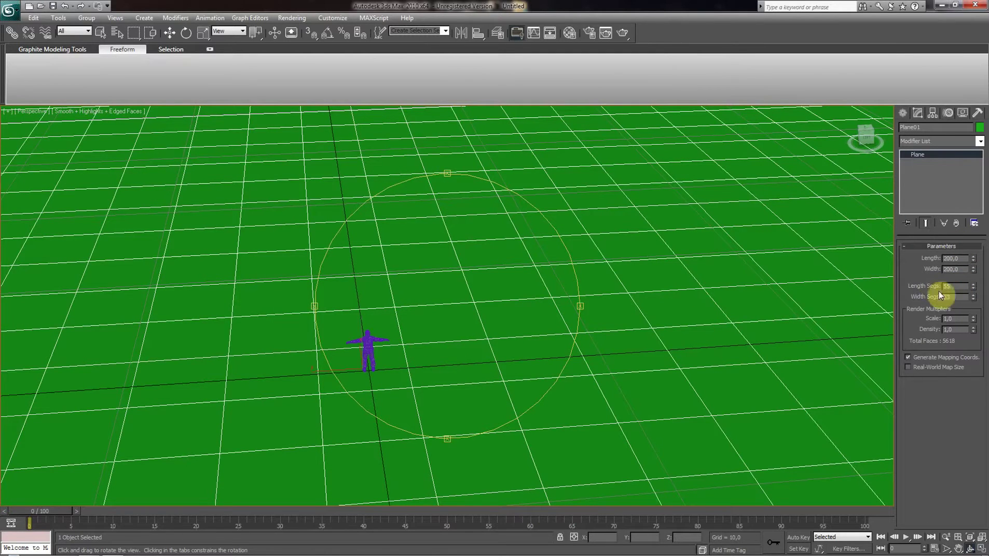
text(5)
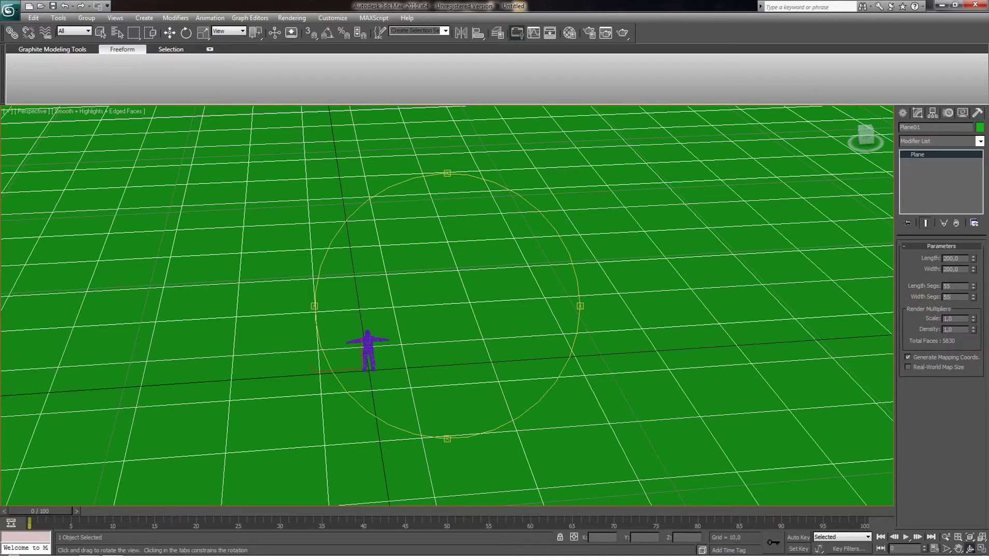
key(Return)
mouse_move(484, 336)
mouse_down()
mouse_move(475, 353)
mouse_move(484, 324)
mouse_move(484, 342)
mouse_move(468, 344)
mouse_move(802, 497)
mouse_move(463, 331)
mouse_move(854, 506)
mouse_up()
- Zoom in and convert Plane01 to an Editable Poly via the right-click menu
click(958, 549)
mouse_move(587, 423)
mouse_down()
mouse_move(607, 397)
mouse_move(533, 367)
mouse_up()
scroll(533, 368, up, 1)
scroll(488, 348, up, 2)
scroll(454, 335, up, 2)
scroll(450, 341, up, 2)
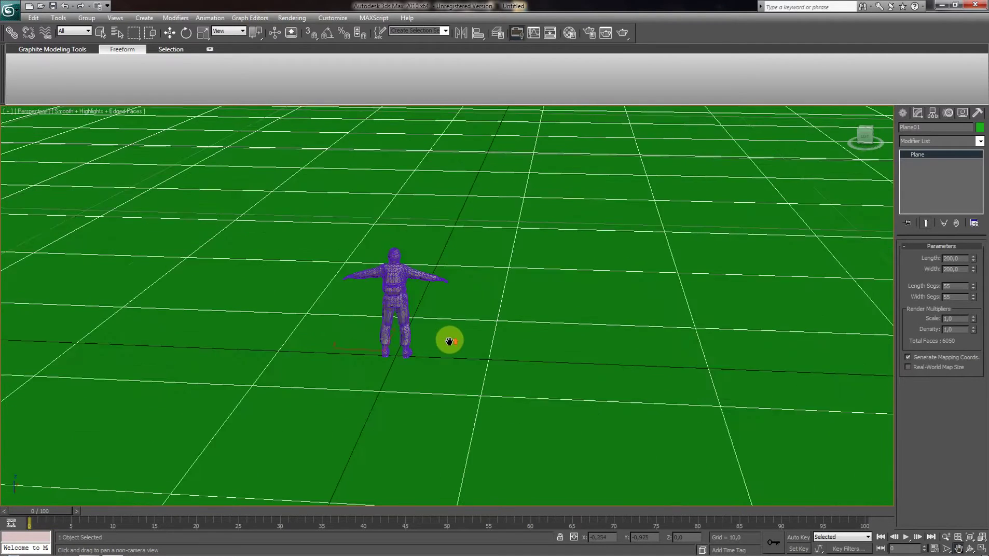
scroll(450, 341, up, 2)
scroll(434, 342, up, 1)
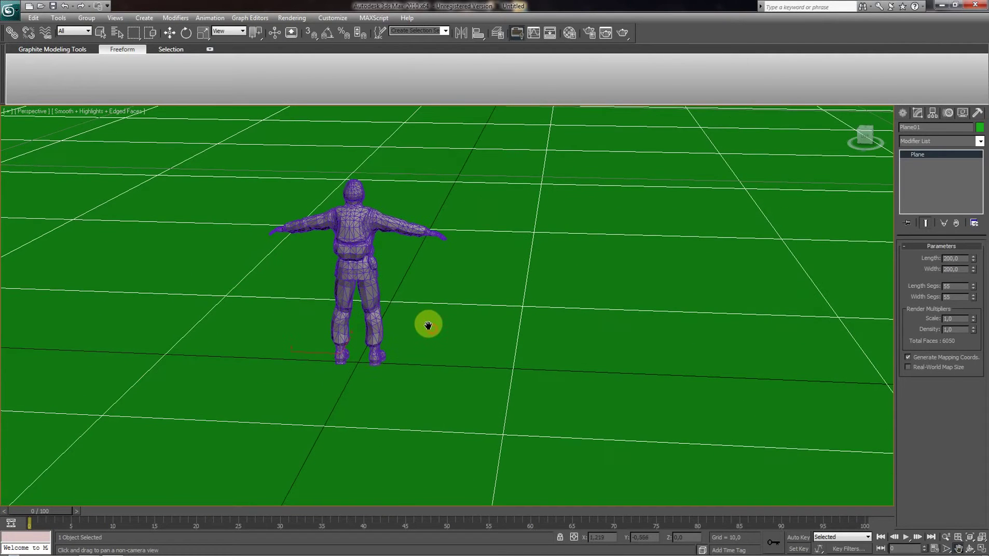
right_click(468, 308)
mouse_move(510, 397)
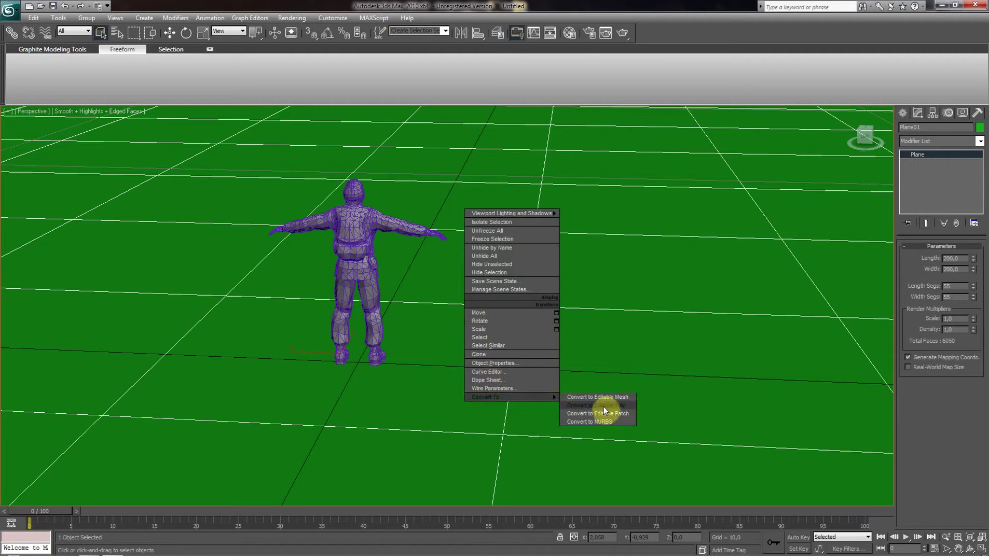
click(604, 407)
scroll(512, 337, down, 2)
scroll(482, 308, down, 5)
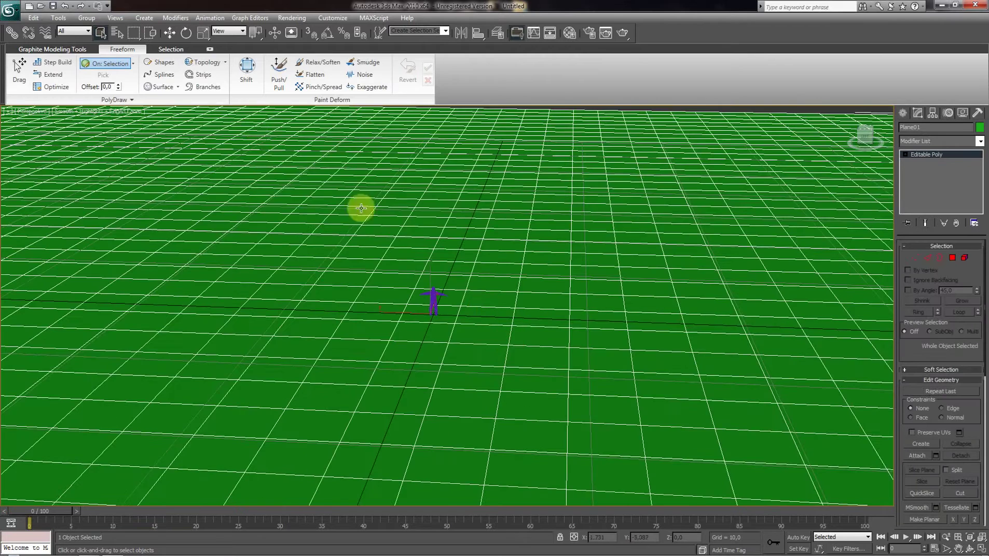
click(160, 62)
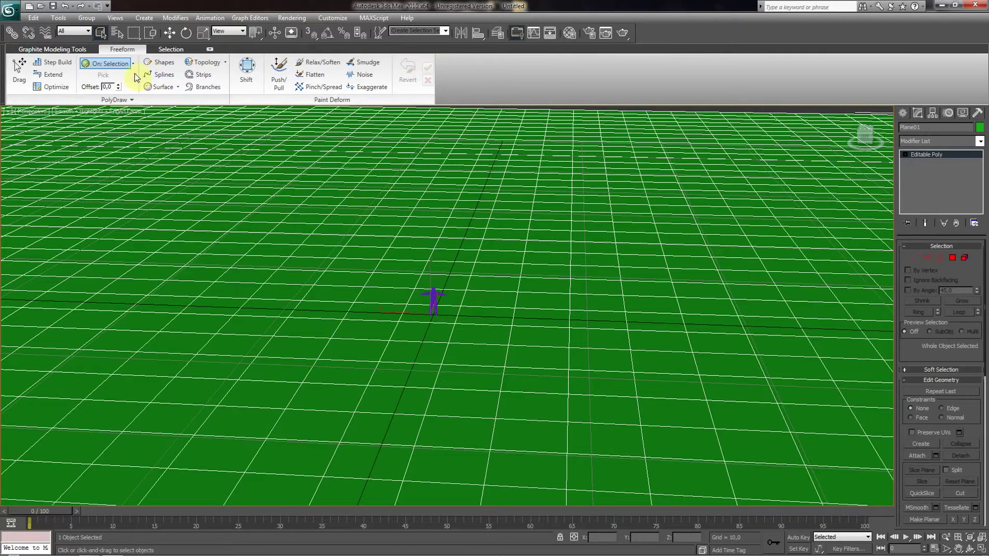
- Pan and zoom the Perspective view to frame the editable poly plane
click(958, 549)
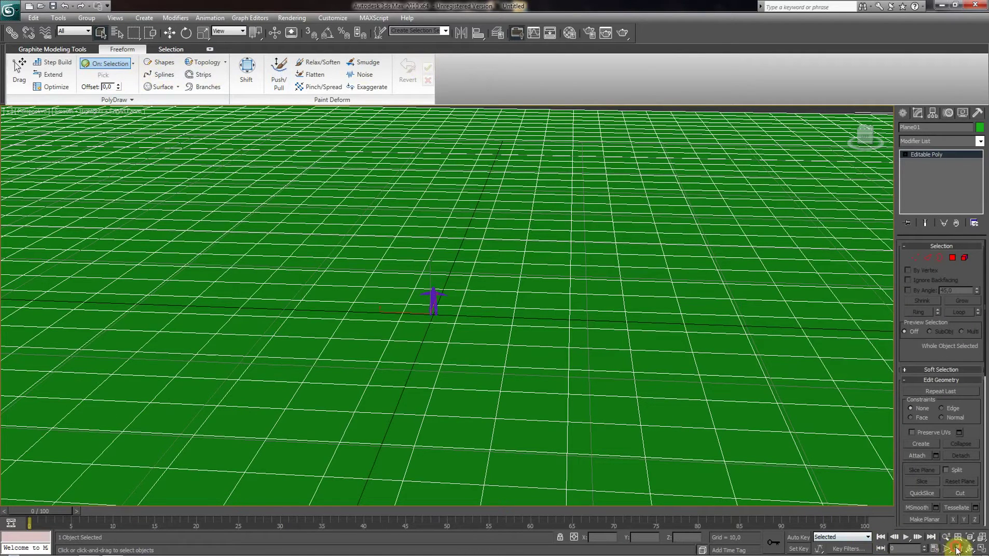
mouse_move(485, 361)
mouse_down()
mouse_move(476, 335)
mouse_move(392, 280)
mouse_move(415, 309)
mouse_move(479, 327)
mouse_move(415, 309)
mouse_move(412, 317)
mouse_move(426, 307)
mouse_move(399, 315)
mouse_up()
scroll(475, 338, down, 5)
scroll(418, 317, up, 4)
scroll(472, 326, up, 2)
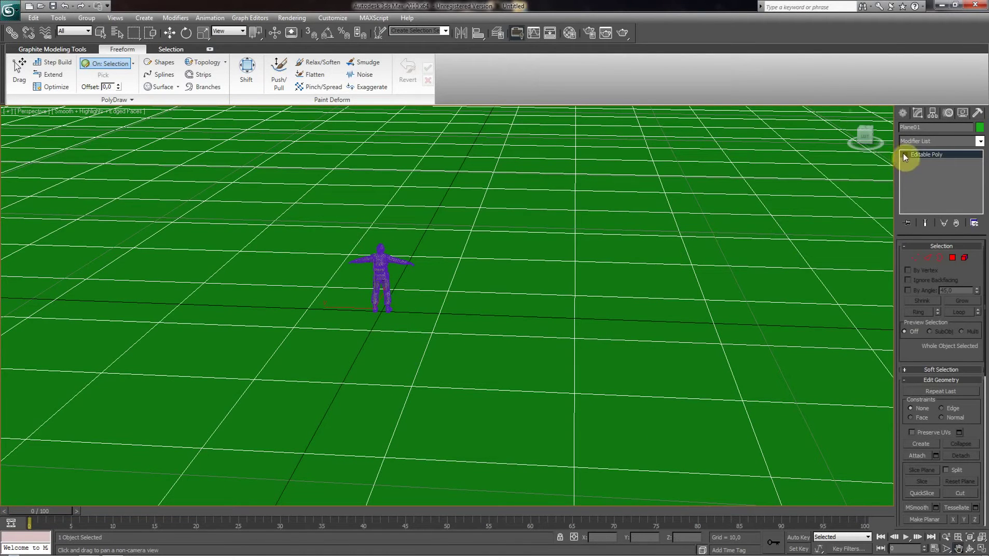
mouse_move(514, 312)
mouse_down()
mouse_move(448, 341)
mouse_move(454, 348)
mouse_up()
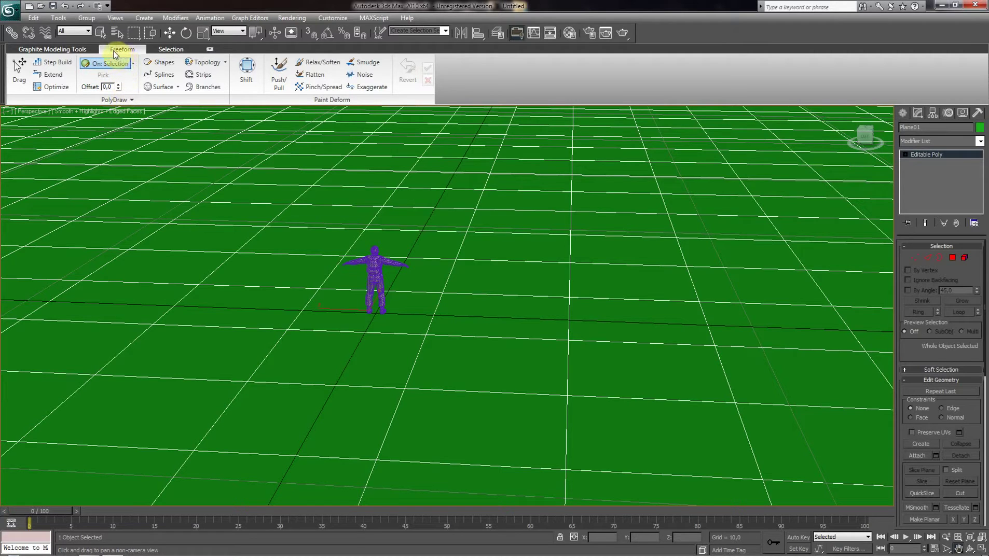
- Expand and pin the PolyDraw panel, choose Strips, and undo an accidental plane move
click(131, 103)
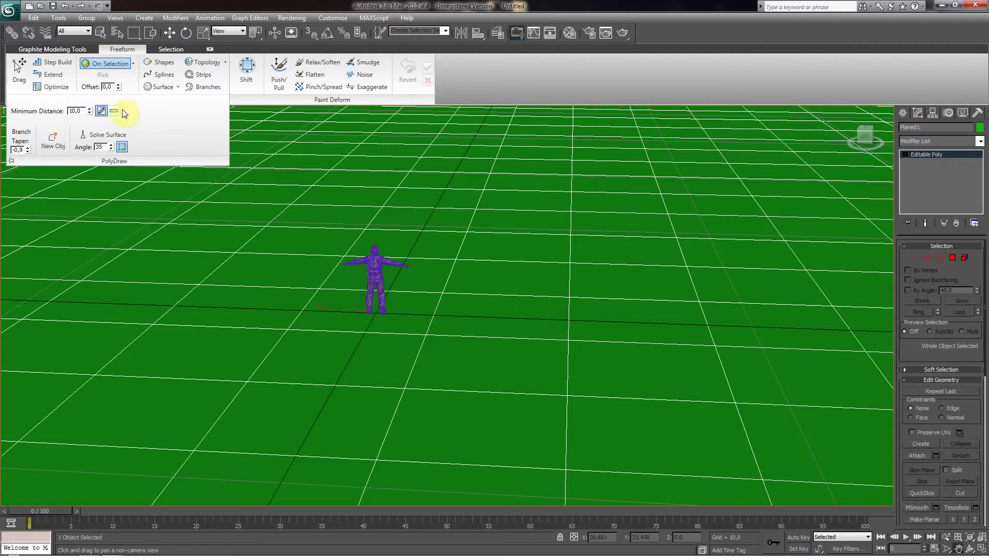
click(11, 160)
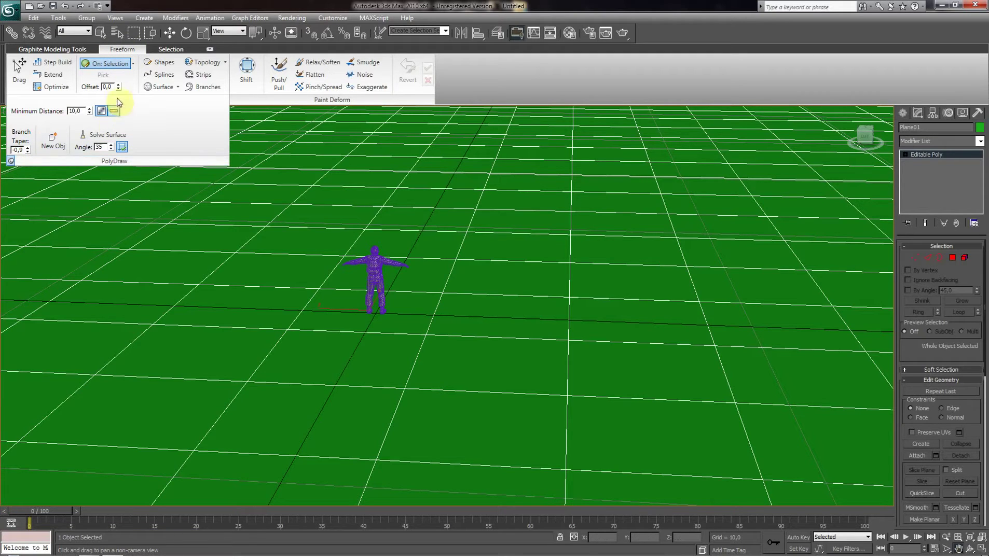
click(211, 72)
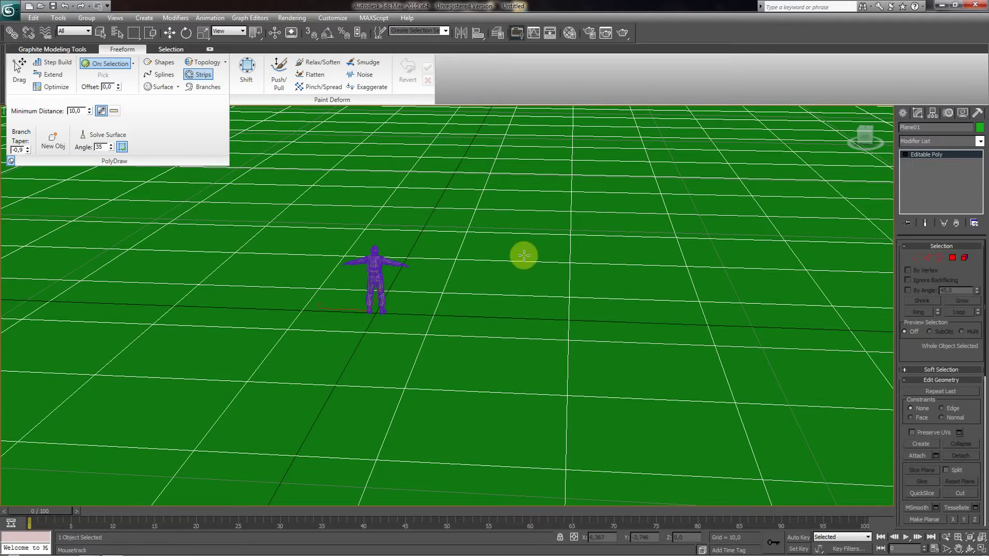
key(w)
drag(443, 332, 417, 331)
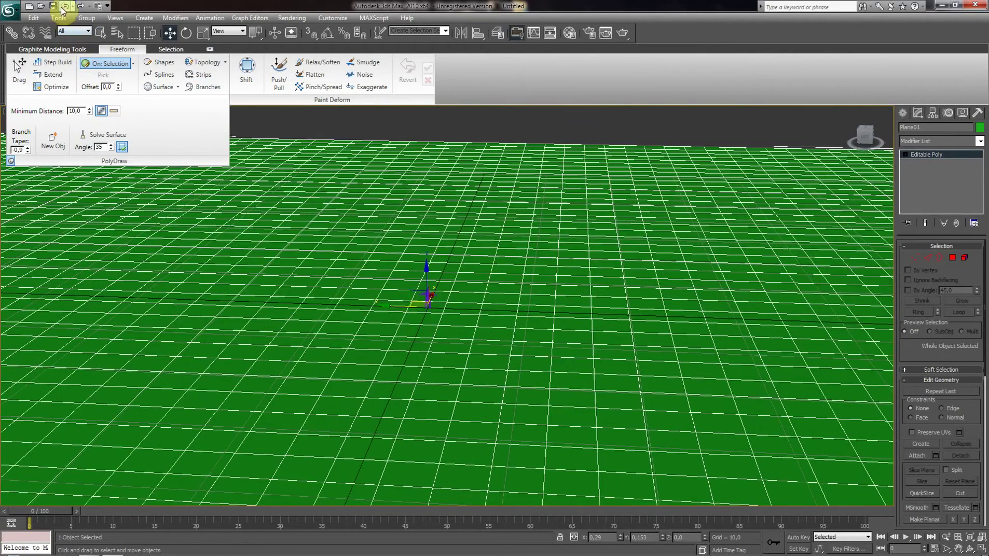
click(64, 6)
click(63, 6)
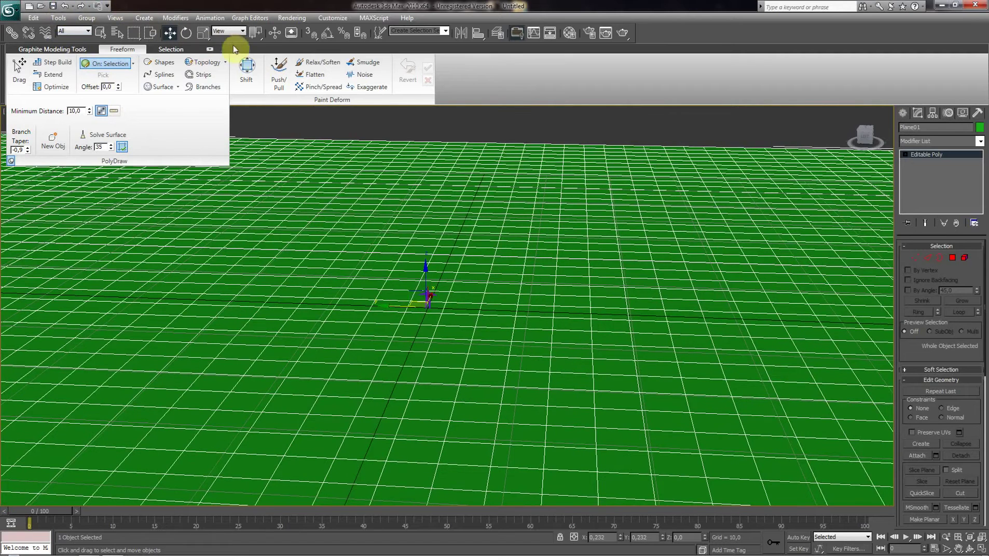
- Use the Shift paint deform brush to pull up a ridge, peaks and a lower-left mound
click(252, 72)
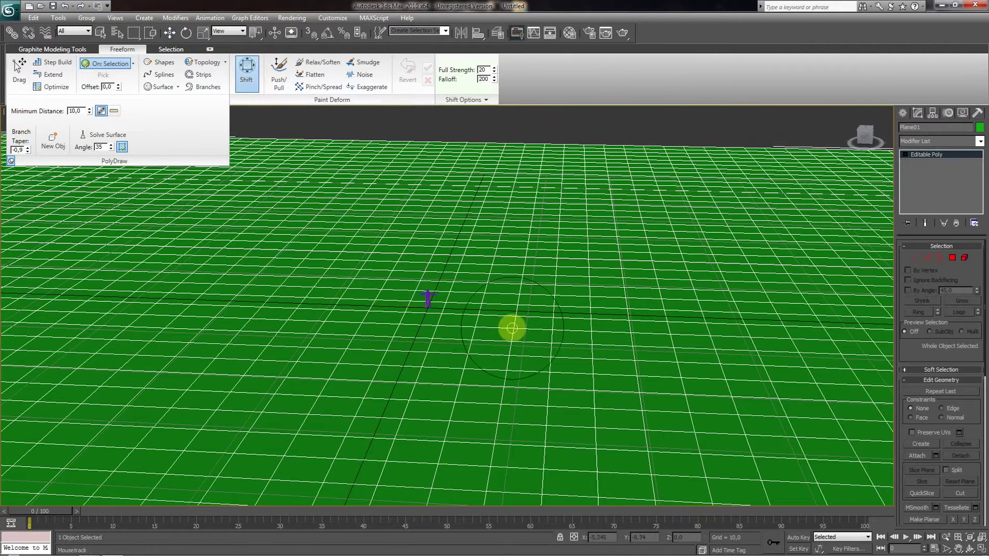
mouse_move(706, 221)
mouse_down()
mouse_move(712, 205)
mouse_move(576, 174)
mouse_move(470, 176)
mouse_up()
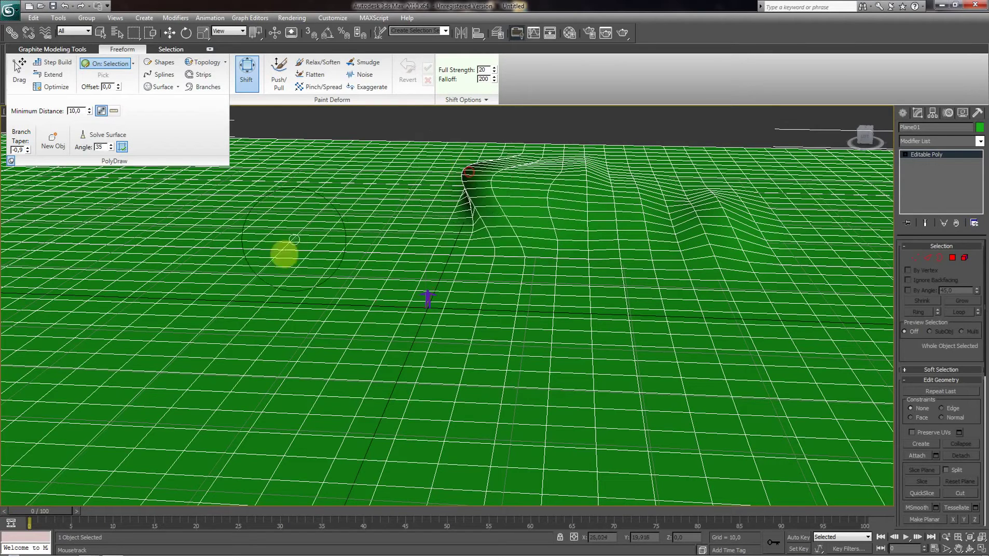
mouse_move(315, 230)
mouse_down()
mouse_move(362, 188)
mouse_move(375, 239)
mouse_move(386, 238)
mouse_up()
mouse_move(600, 287)
mouse_down()
mouse_move(597, 316)
mouse_move(603, 308)
mouse_up()
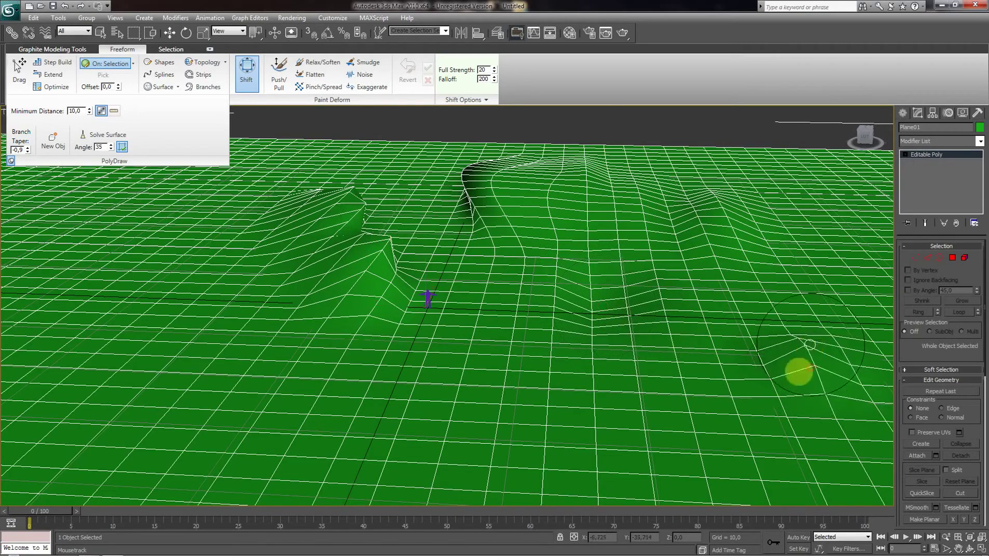
scroll(808, 349, down, 5)
scroll(785, 384, up, 5)
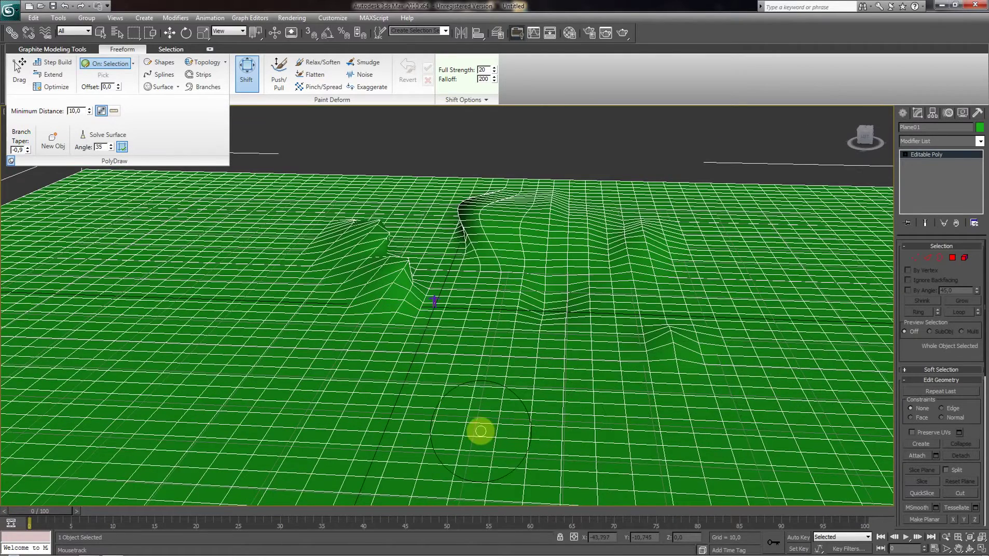
key(F4)
key(F4)
mouse_move(210, 377)
mouse_down()
mouse_move(259, 333)
mouse_move(265, 294)
mouse_up()
- Roughen the left hills with the Noise brush, then smooth their peaks with Relax/Soften
click(358, 75)
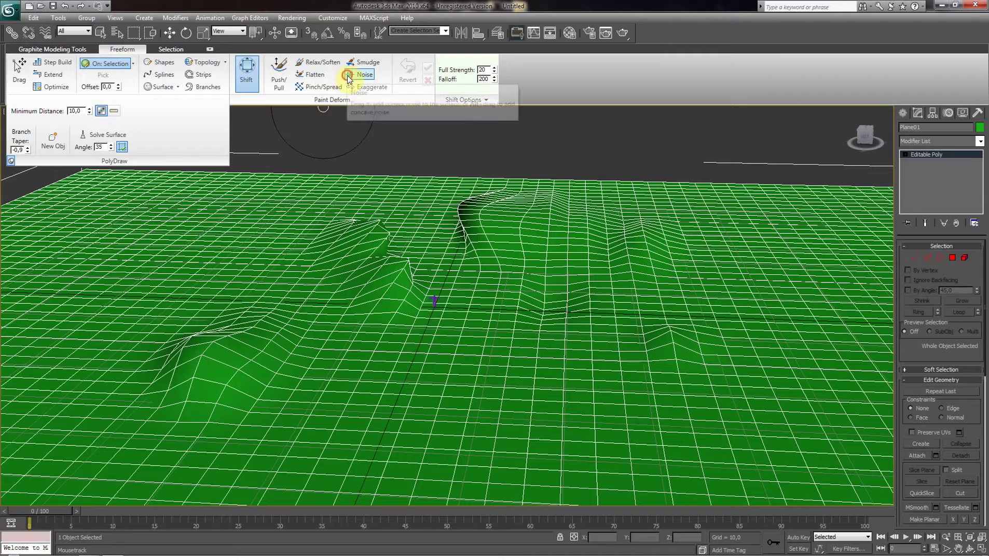
mouse_move(118, 263)
mouse_down()
mouse_move(134, 240)
mouse_move(146, 353)
mouse_up()
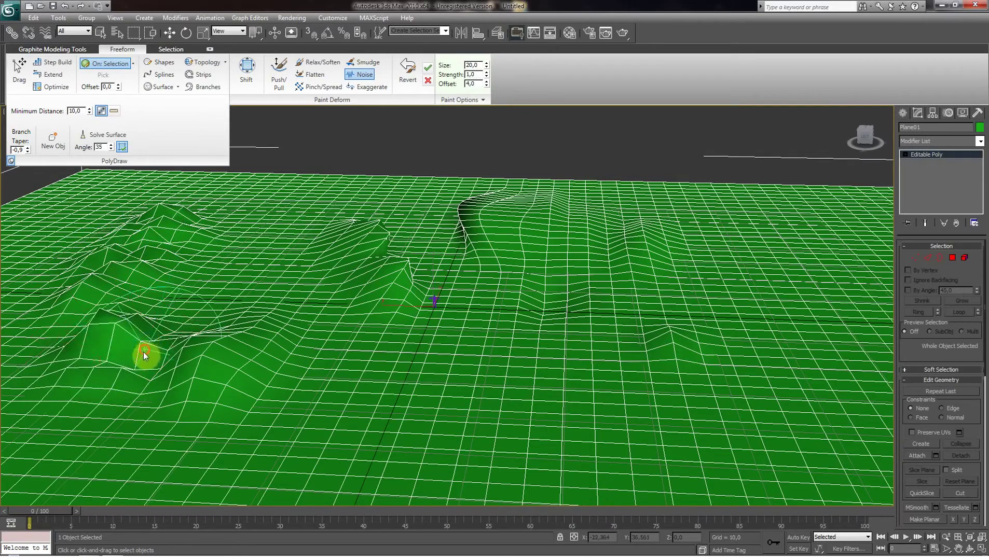
scroll(153, 346, down, 3)
mouse_move(230, 370)
mouse_down()
mouse_move(180, 377)
mouse_move(136, 334)
mouse_up()
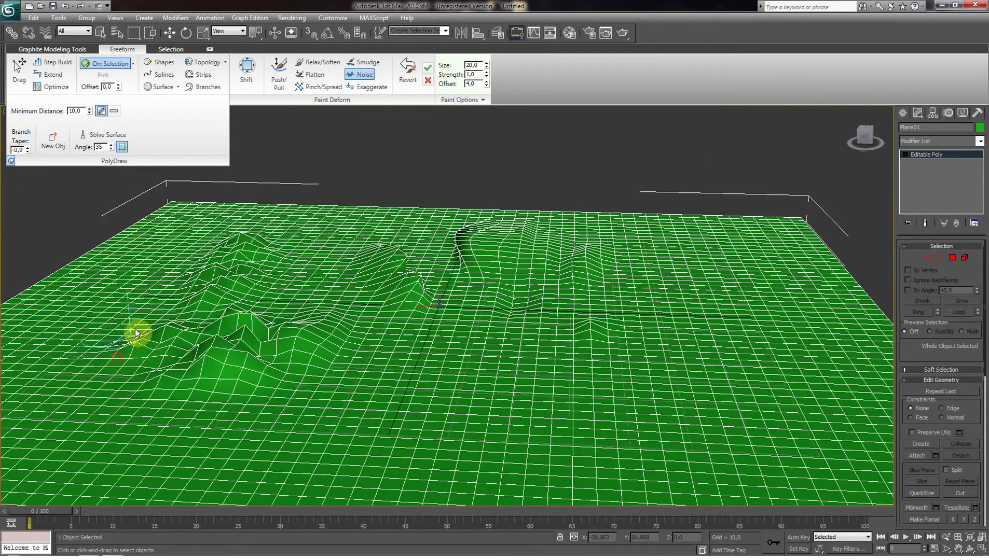
click(315, 62)
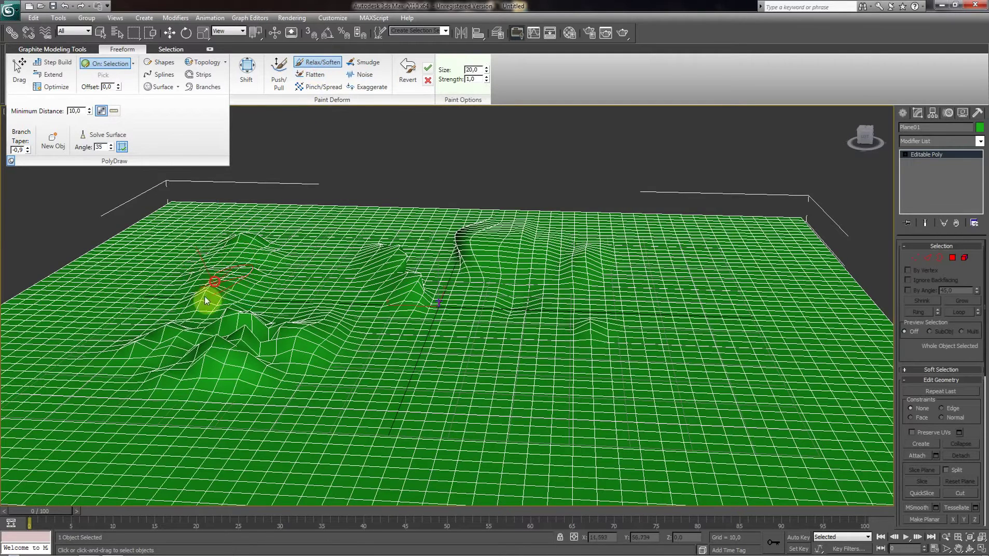
mouse_move(176, 333)
mouse_down()
mouse_move(232, 342)
mouse_move(236, 320)
mouse_move(221, 358)
mouse_move(280, 340)
mouse_move(261, 323)
mouse_up()
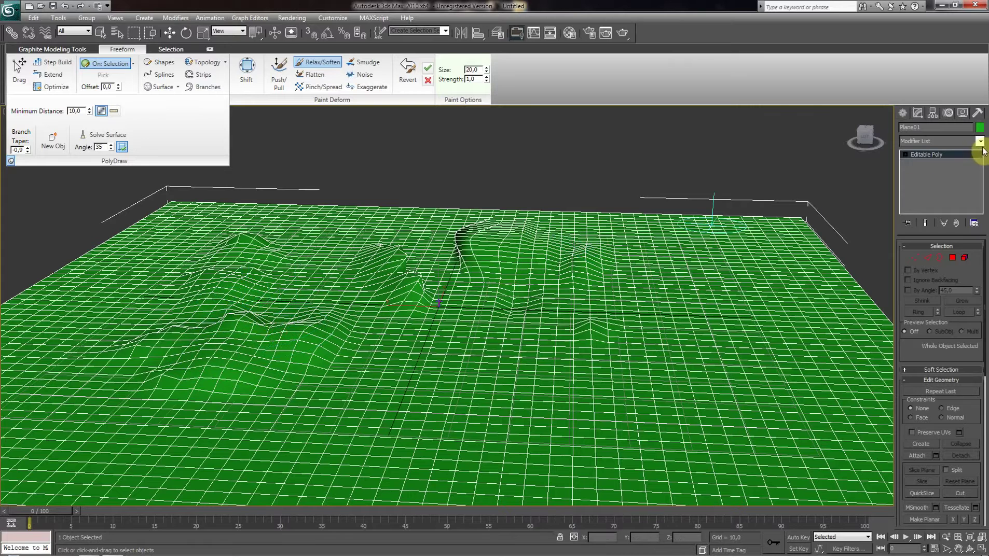
- Open Paint Deformation and enable Push/Pull, undoing a first too-tall hill
click(911, 248)
drag(974, 426, 975, 133)
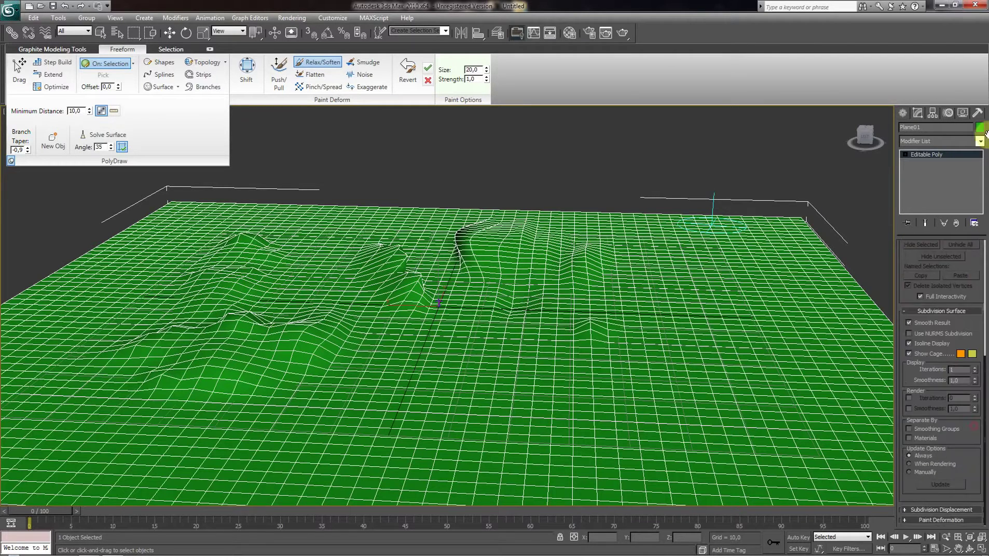
click(906, 521)
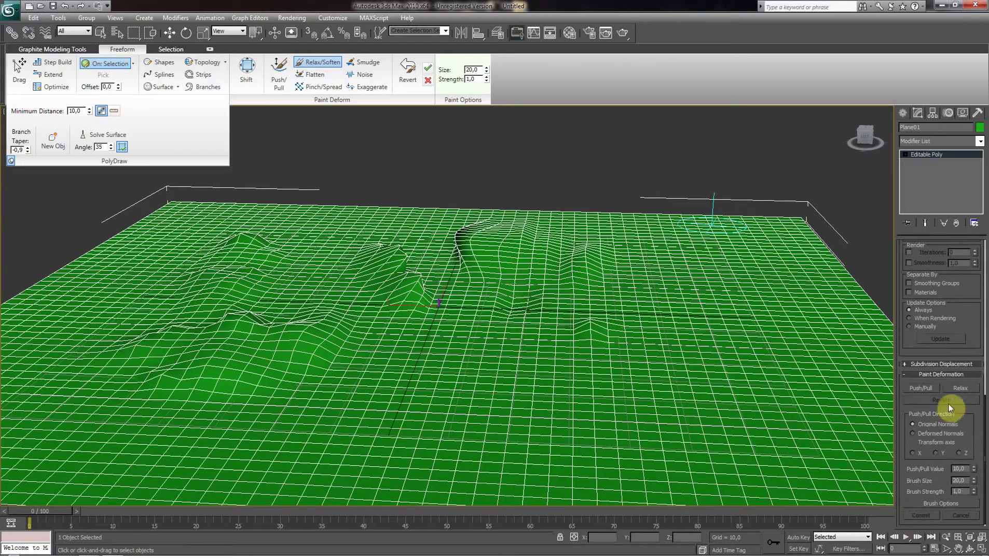
click(920, 390)
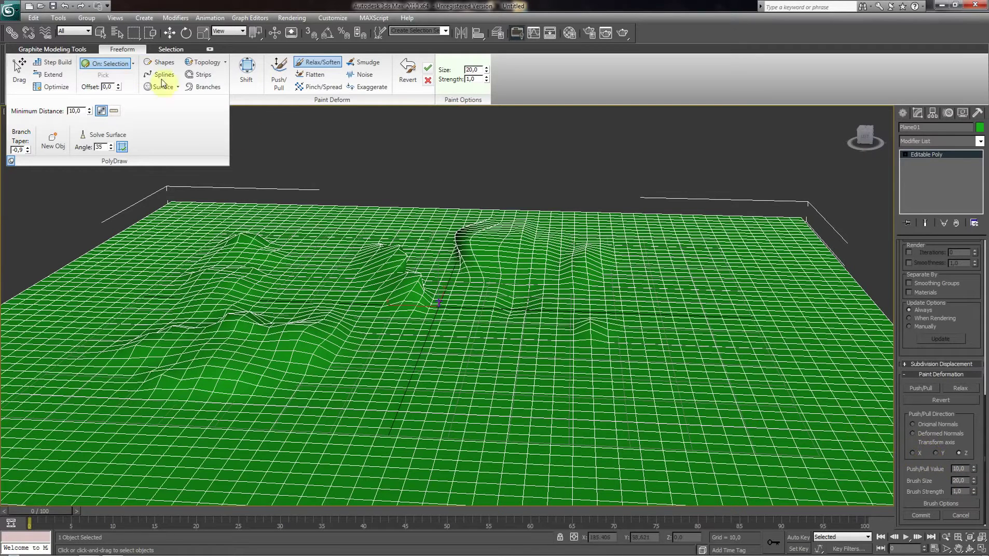
click(100, 32)
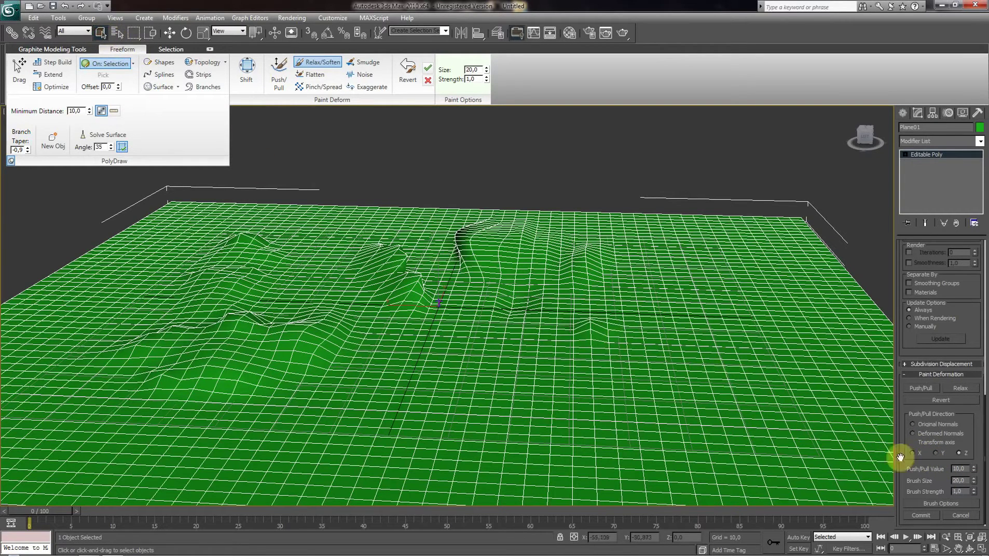
click(932, 390)
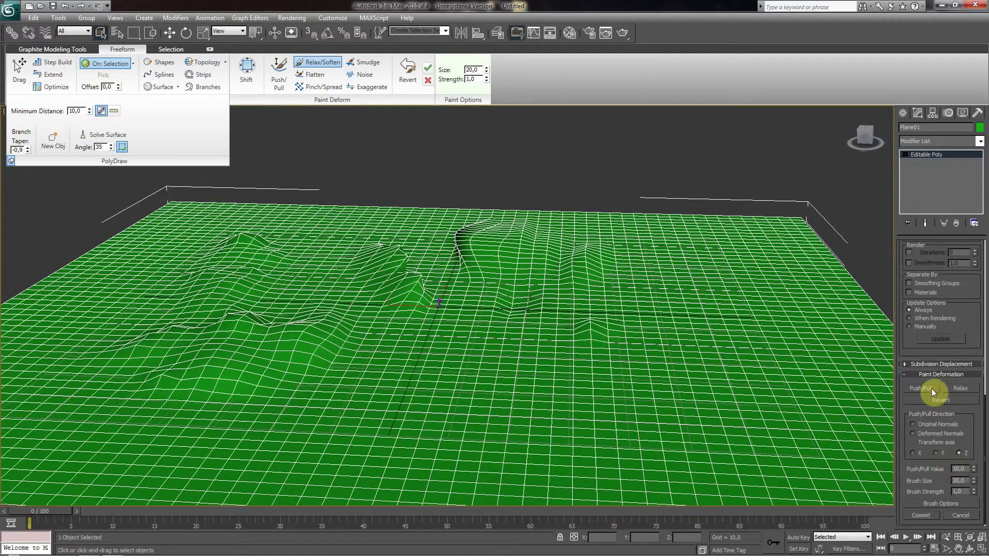
drag(799, 439, 811, 429)
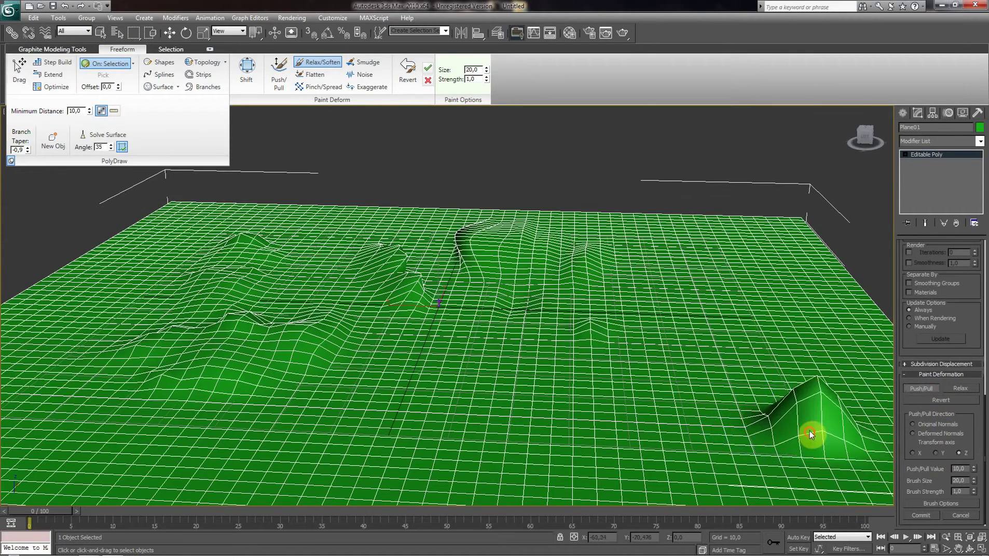
key(ctrl+z)
- With a weaker Push/Pull value, raise bumps and ridges along the right, far and left edges
double_click(964, 468)
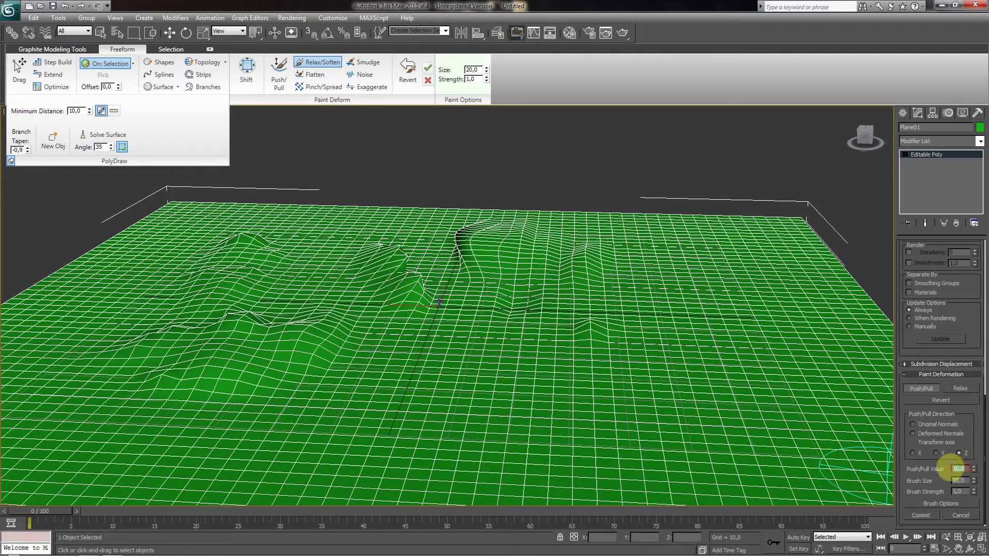
text(2)
click(954, 477)
mouse_move(821, 432)
mouse_down()
mouse_move(805, 423)
mouse_move(789, 356)
mouse_up()
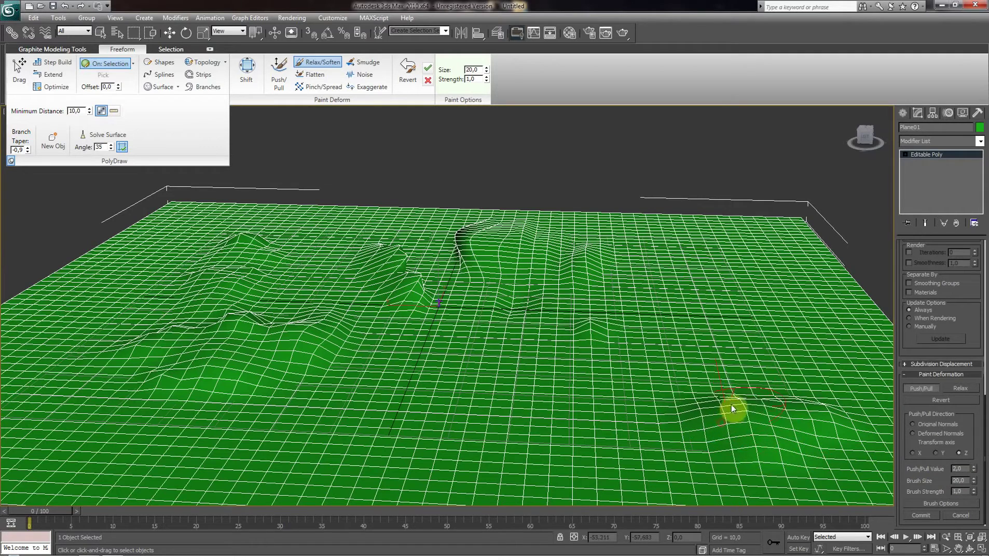
drag(818, 236, 817, 257)
drag(757, 226, 684, 223)
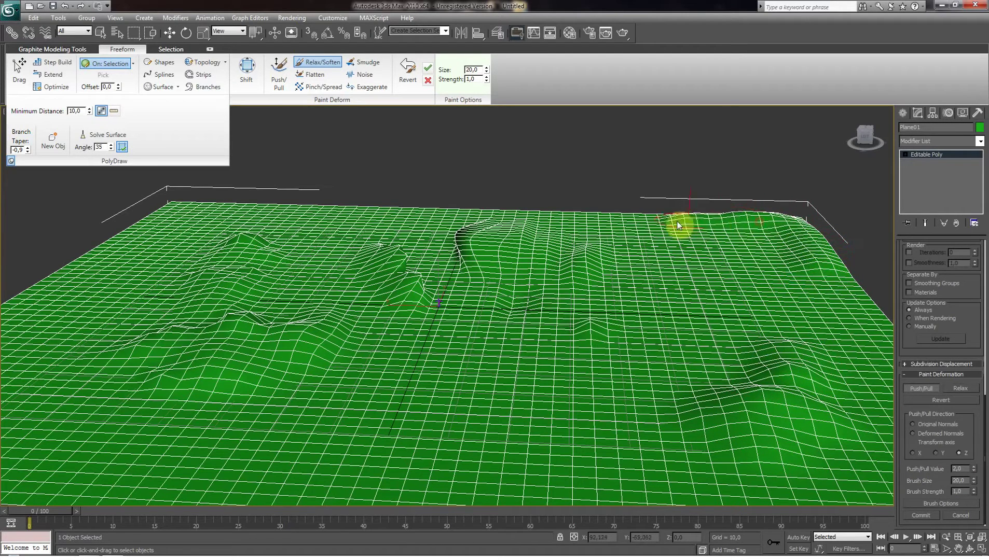
drag(608, 220, 284, 210)
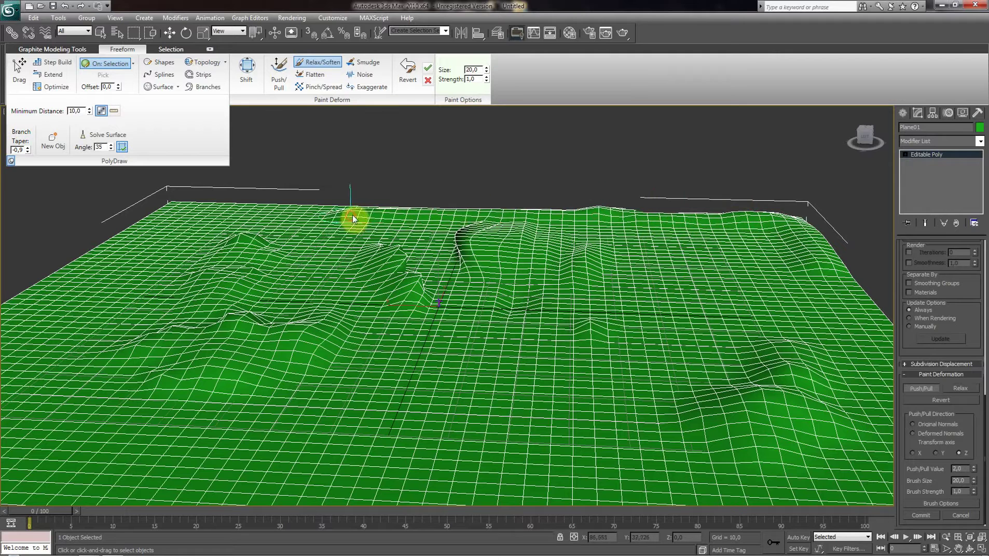
mouse_move(201, 208)
mouse_down()
mouse_move(177, 212)
mouse_move(117, 276)
mouse_move(124, 254)
mouse_move(51, 305)
mouse_up()
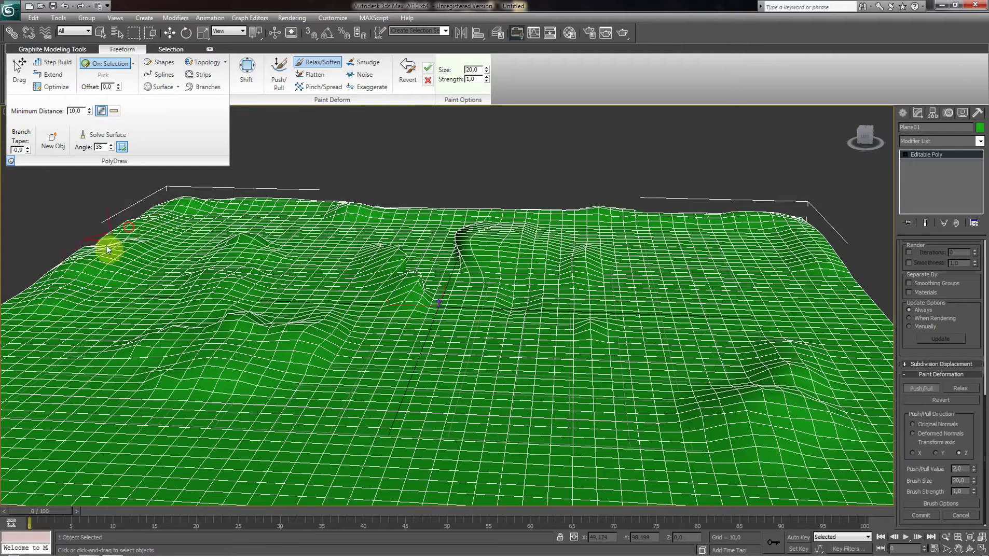
drag(111, 242, 43, 315)
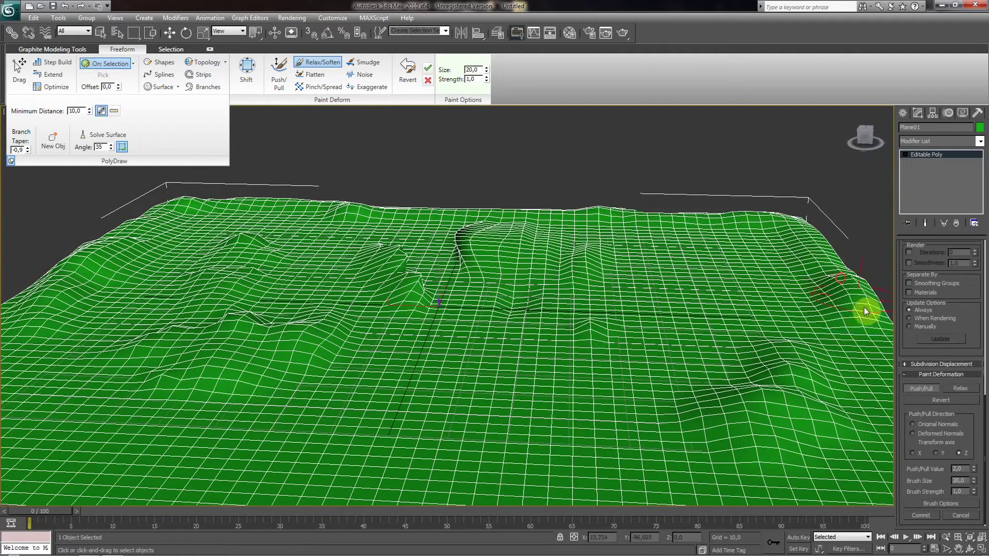
mouse_move(774, 314)
mouse_down()
mouse_move(821, 269)
mouse_move(861, 262)
mouse_up()
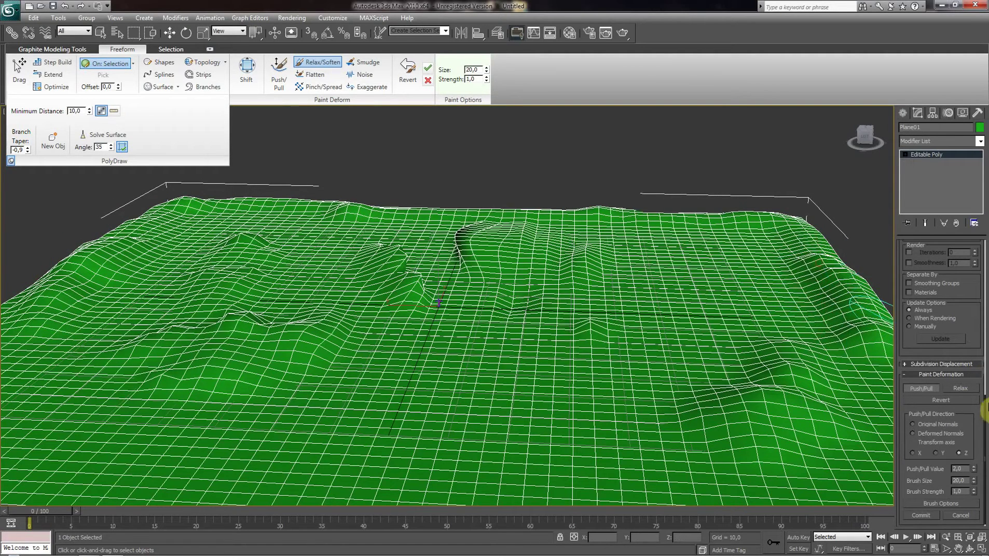
- Set the Push/Pull Value to -2 and press a dent into the terrain near the right
click(959, 388)
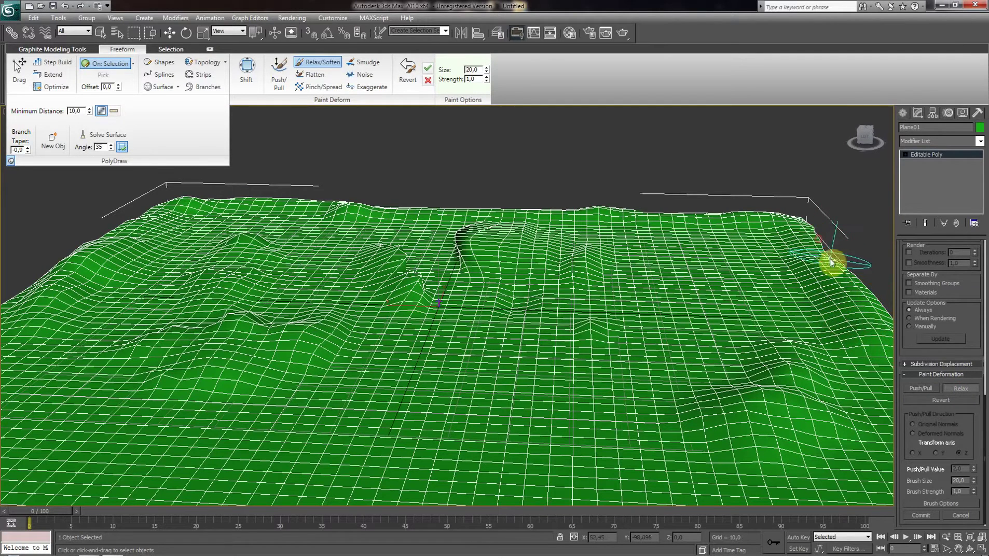
click(923, 389)
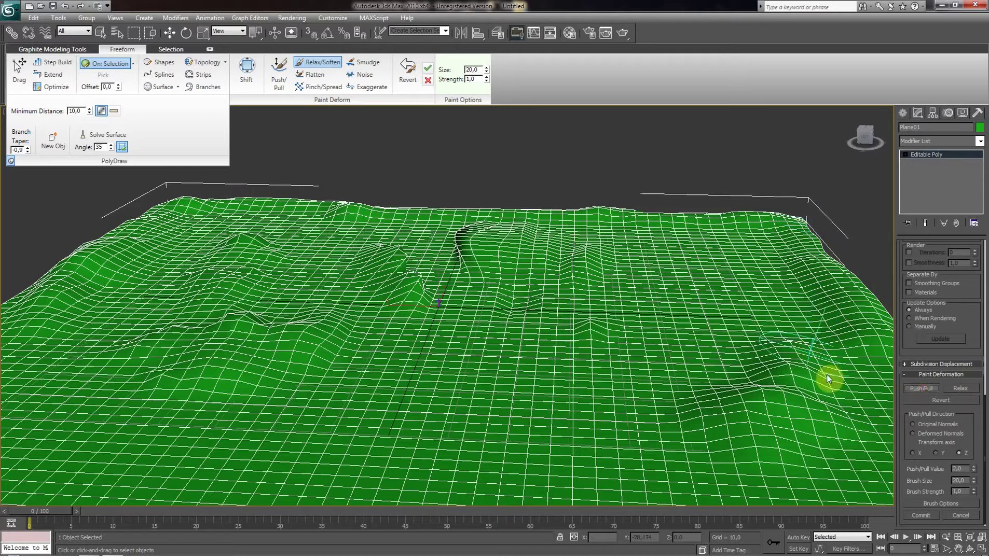
click(955, 469)
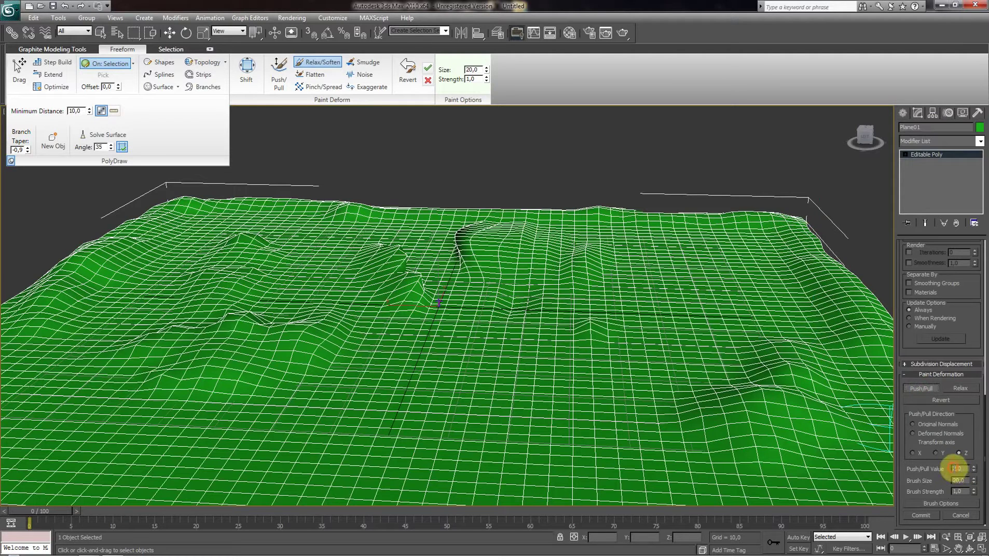
text(-2)
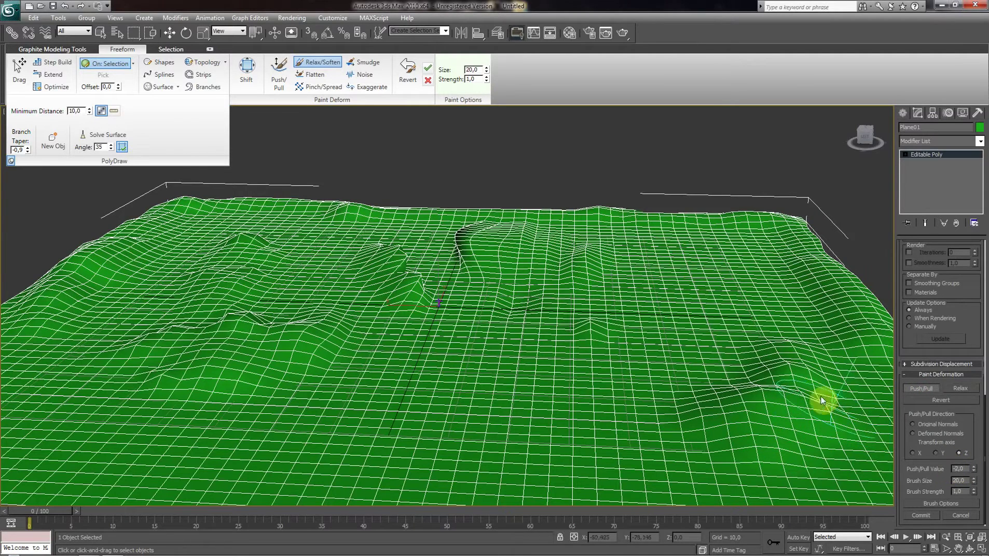
drag(708, 373, 689, 379)
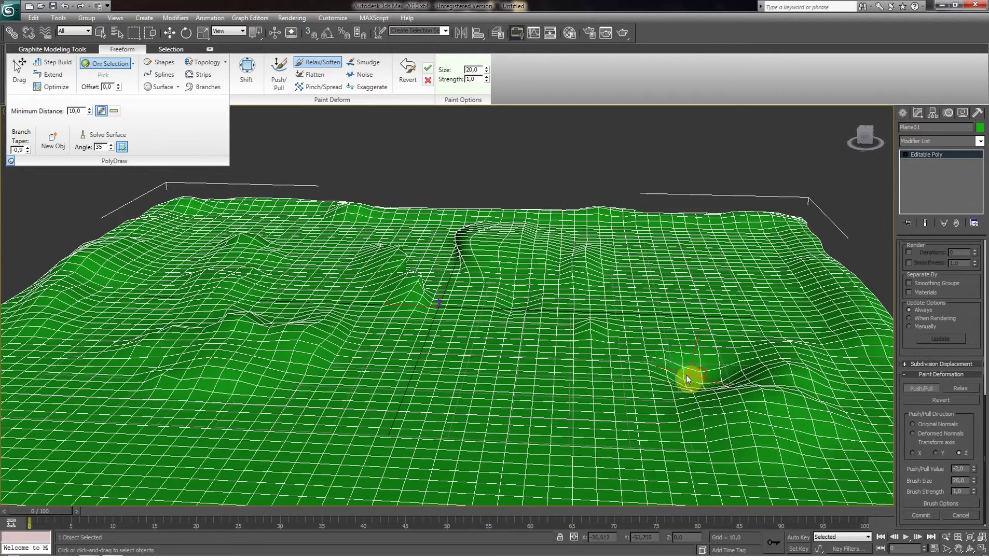
mouse_move(697, 322)
mouse_down()
mouse_move(686, 370)
mouse_move(648, 410)
mouse_up()
- Set the Push/Pull Value back to 2 and raise the terrain's front and left edges
scroll(659, 404, down, 3)
scroll(665, 412, up, 3)
scroll(645, 424, down, 3)
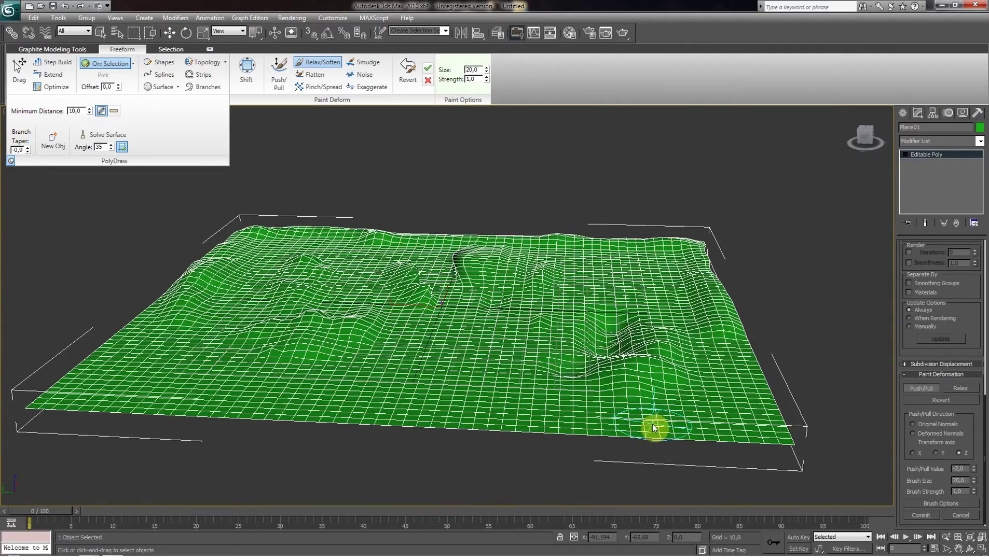
scroll(629, 404, up, 5)
scroll(629, 404, down, 5)
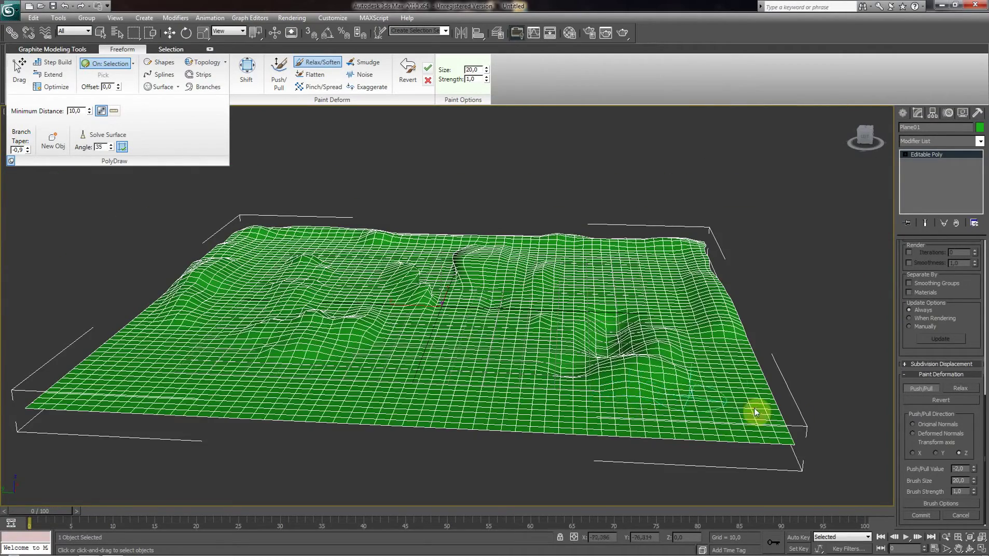
click(964, 469)
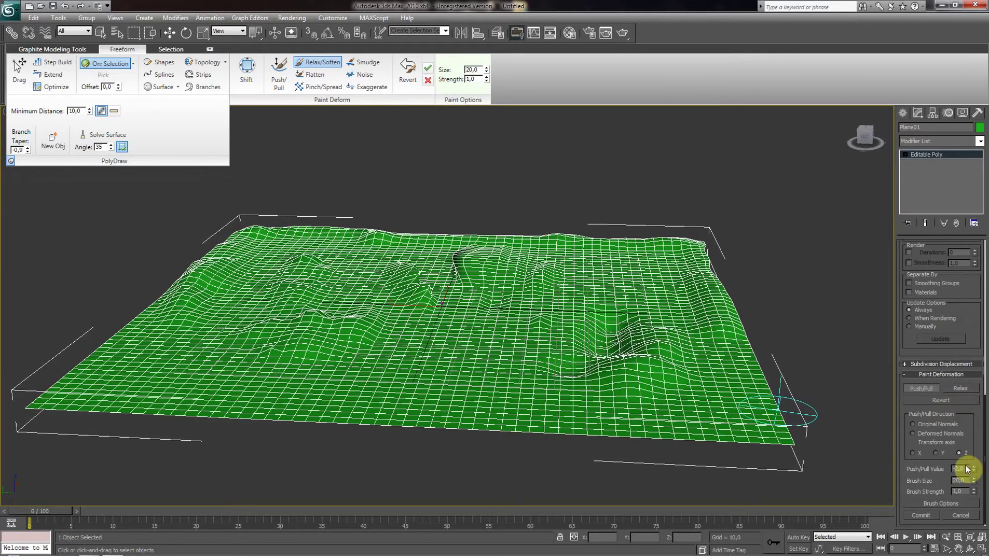
drag(965, 469, 945, 465)
text(2)
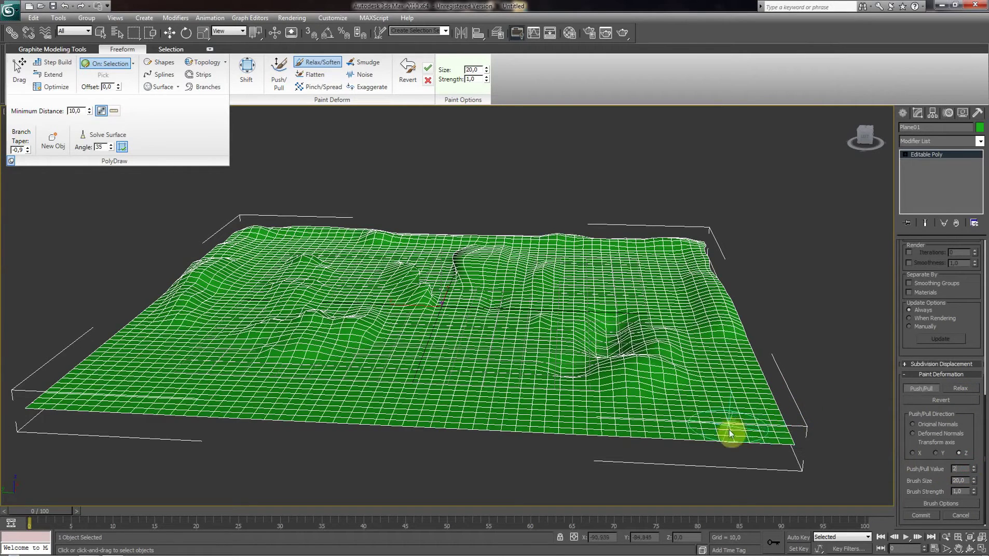
drag(768, 434, 480, 433)
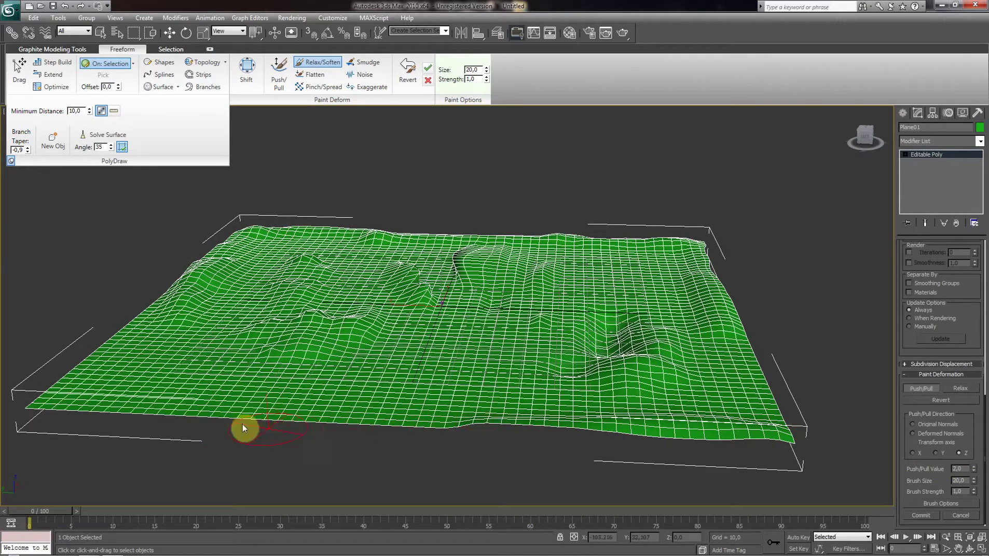
drag(265, 432, 60, 393)
mouse_move(407, 424)
mouse_down()
mouse_move(696, 422)
mouse_move(754, 386)
mouse_move(766, 394)
mouse_up()
mouse_move(102, 394)
mouse_down()
mouse_move(98, 354)
mouse_move(276, 245)
mouse_move(536, 375)
mouse_move(532, 363)
mouse_up()
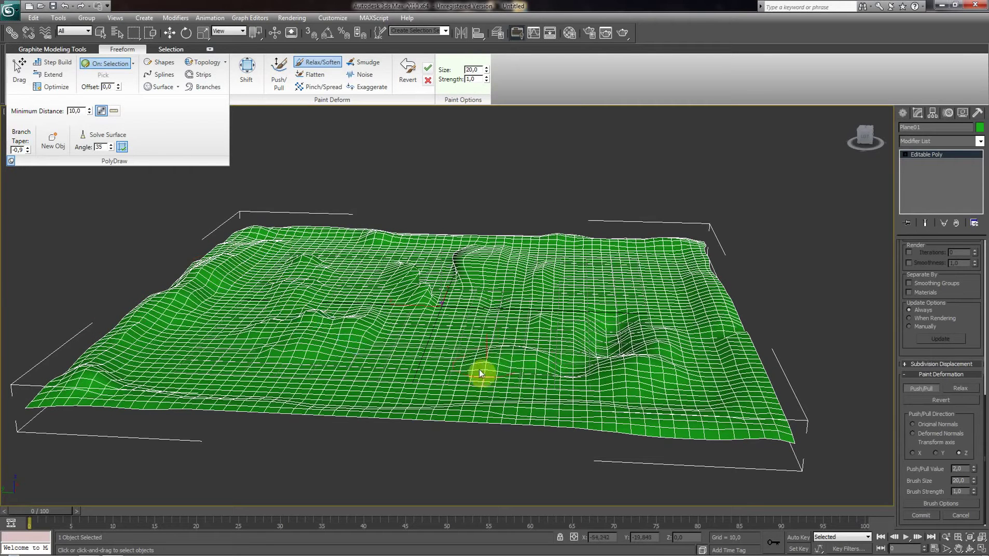
- Raise a bump through the middle and relax the pinched mesh around it
drag(438, 372, 501, 342)
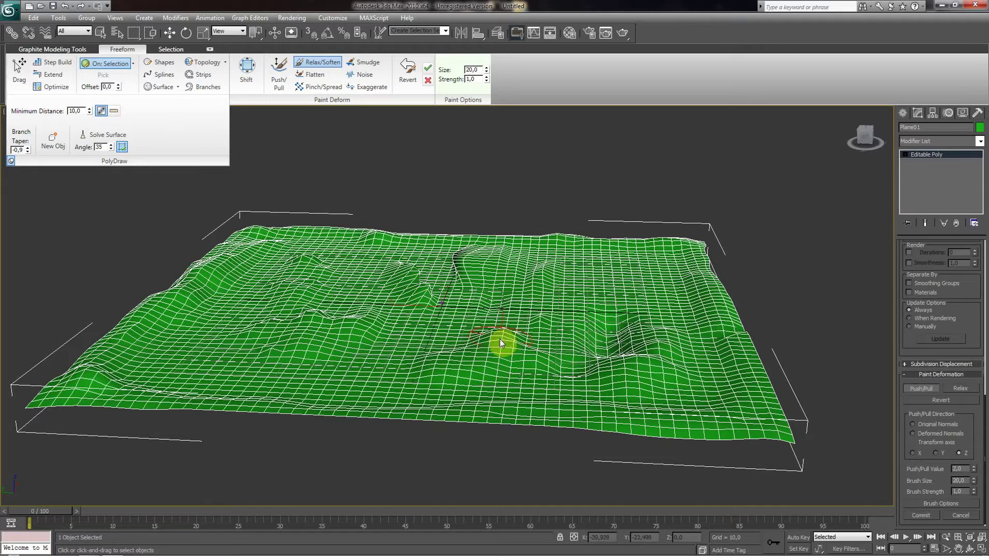
mouse_move(428, 363)
mouse_down()
mouse_move(380, 369)
mouse_move(458, 344)
mouse_up()
click(954, 392)
mouse_move(408, 375)
mouse_down()
mouse_move(443, 349)
mouse_move(421, 352)
mouse_move(489, 331)
mouse_move(460, 340)
mouse_up()
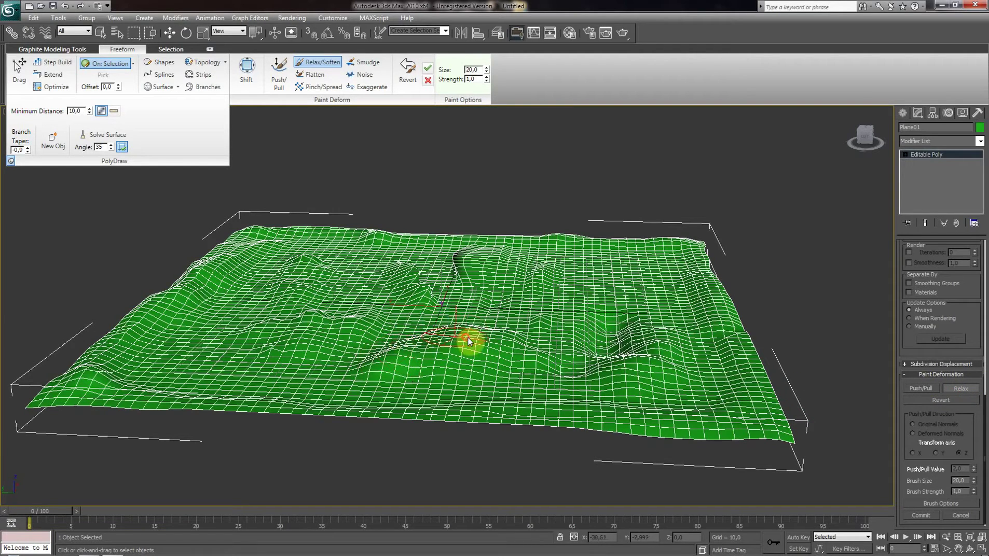
drag(492, 334, 541, 363)
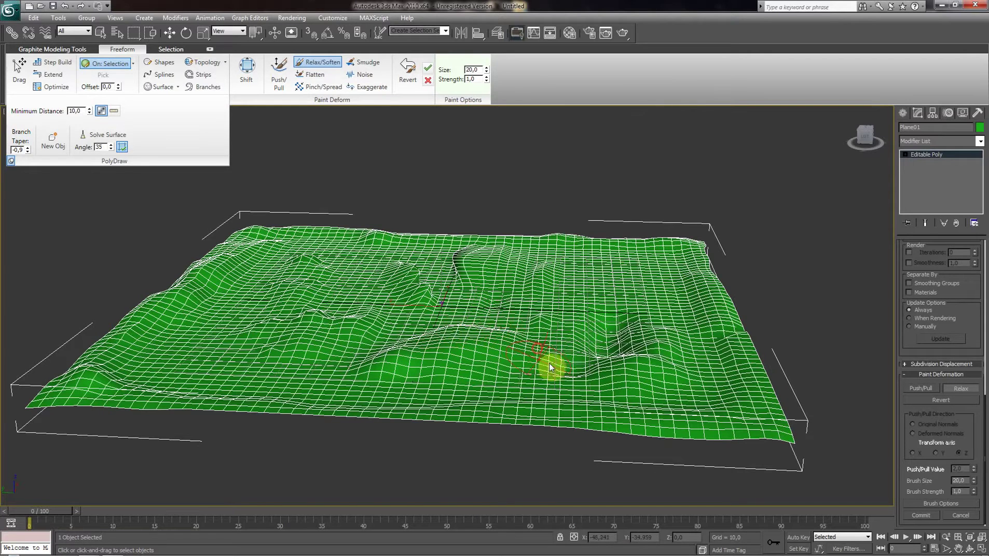
drag(606, 362, 591, 355)
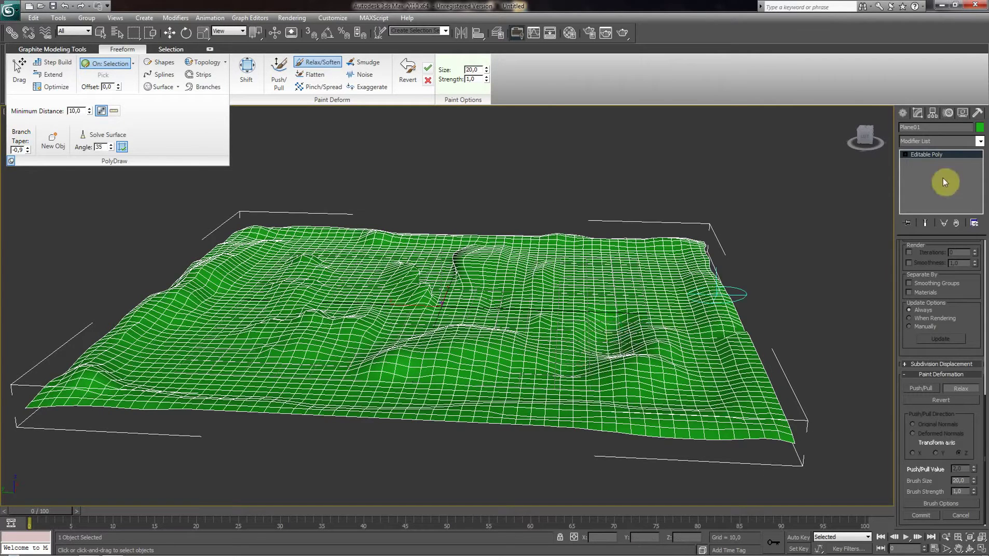
- In Vertex mode, use Paint Deformation Push/Pull to raise a bump on the terrain's right side
click(907, 154)
click(938, 163)
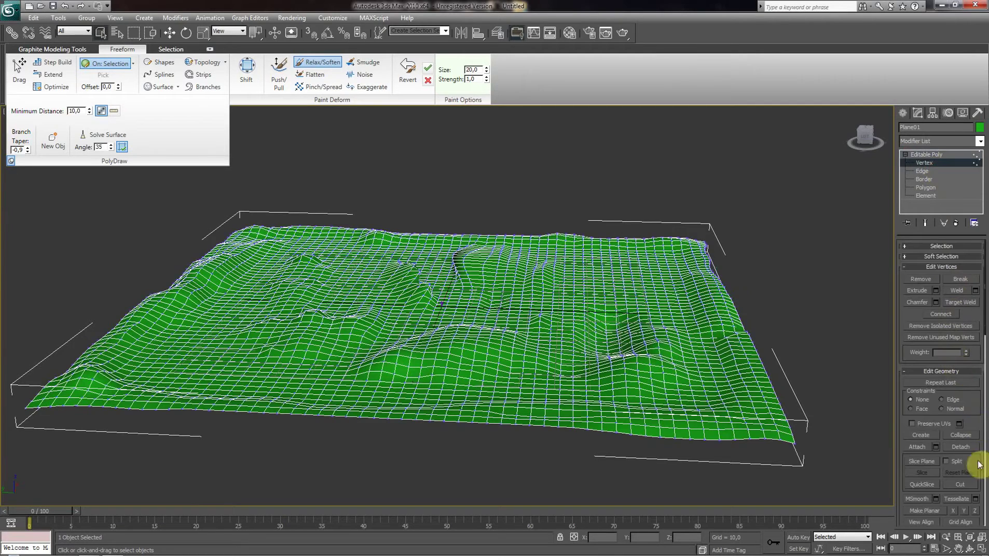
scroll(971, 453, down, 5)
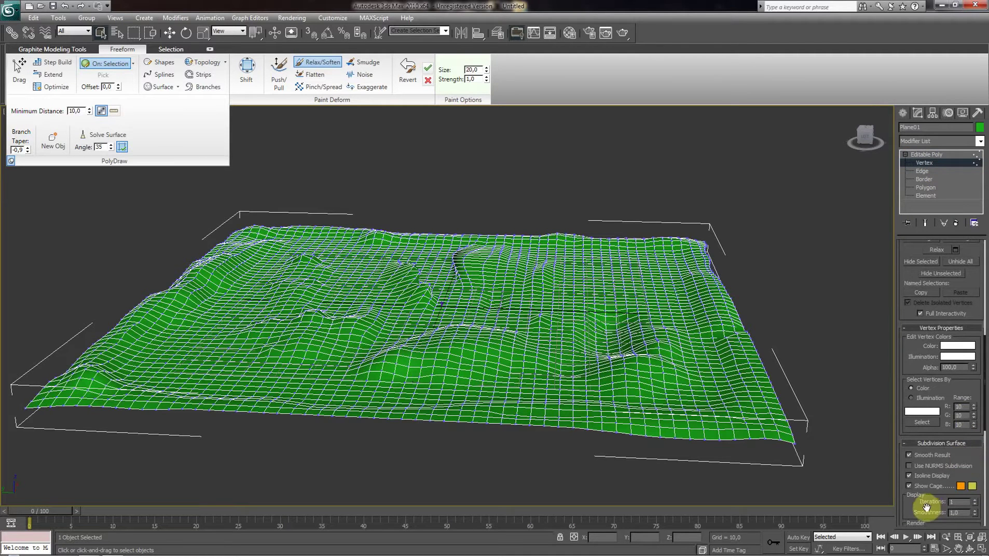
scroll(968, 457, down, 5)
scroll(972, 439, down, 4)
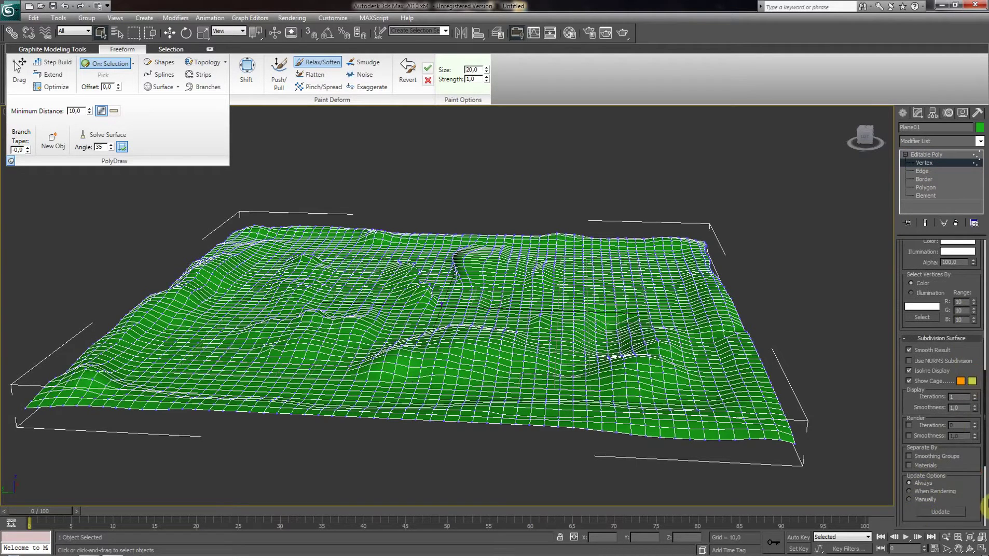
scroll(960, 435, down, 4)
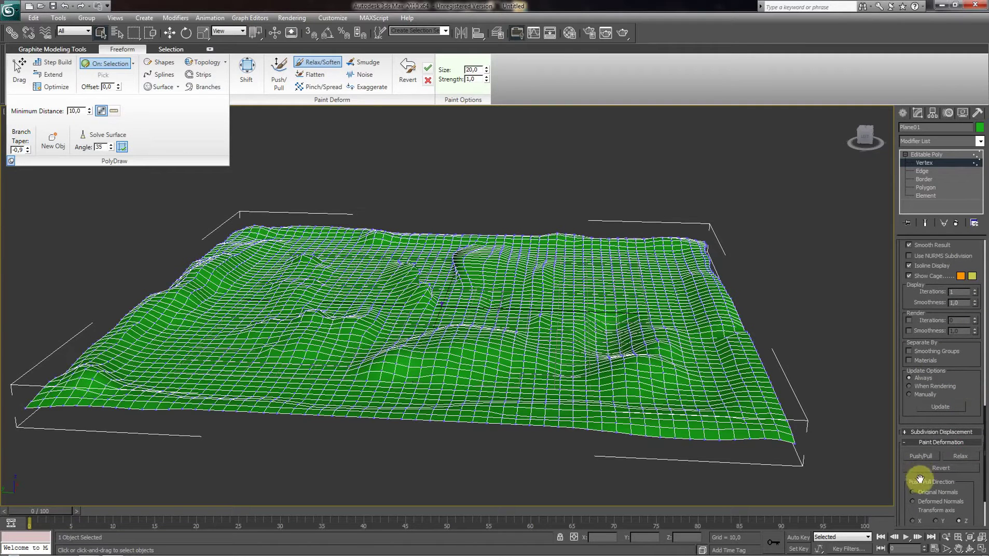
click(922, 458)
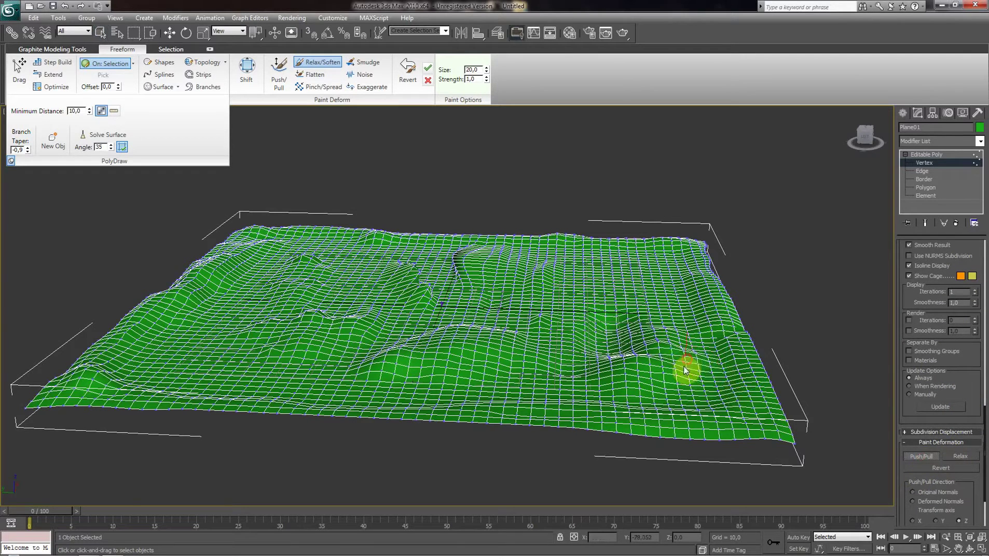
drag(667, 362, 703, 376)
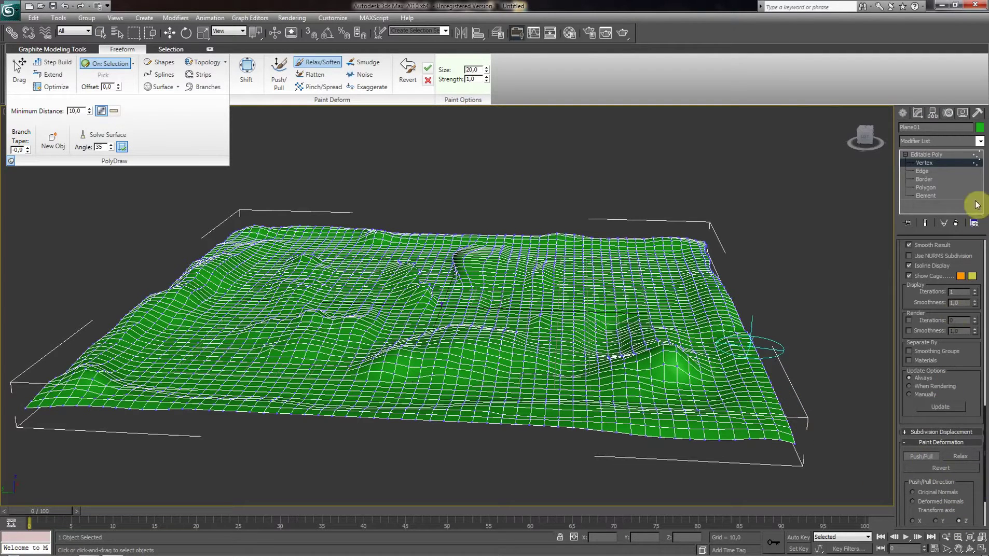
- Return to Editable Poly and orbit and zoom around the terrain to inspect the new hill
click(937, 155)
click(966, 546)
mouse_move(552, 331)
mouse_down()
mouse_move(468, 344)
mouse_move(437, 314)
mouse_up()
scroll(468, 338, up, 3)
scroll(464, 331, down, 5)
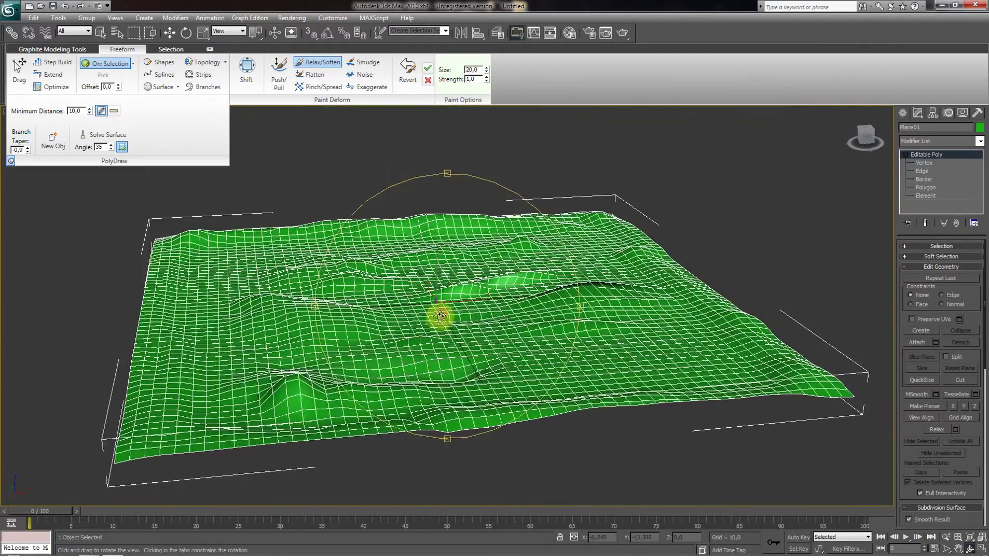
scroll(440, 320, up, 5)
scroll(439, 320, up, 1)
scroll(444, 331, up, 2)
scroll(444, 331, up, 2)
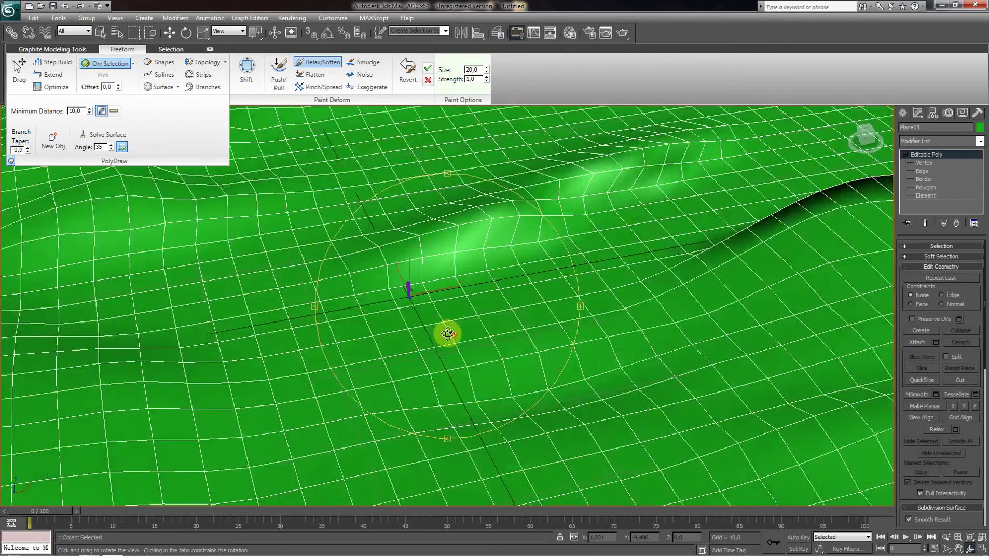
scroll(447, 333, up, 2)
scroll(448, 334, down, 4)
mouse_move(494, 324)
mouse_down()
mouse_move(512, 313)
mouse_move(487, 314)
mouse_up()
scroll(506, 319, up, 4)
scroll(502, 326, down, 5)
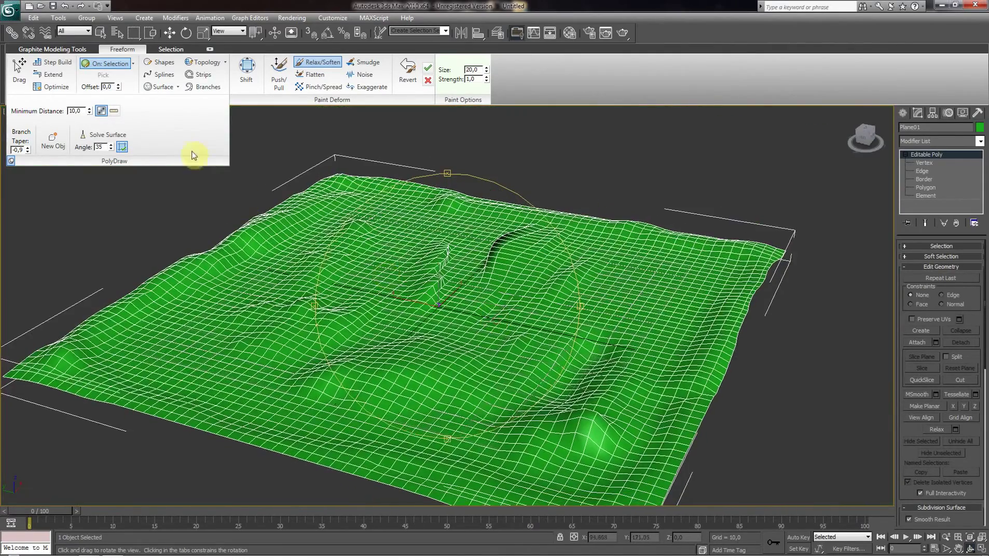
- Set PolyDraw to draw On: Selection, activate Strips, and put Plane01 at Element level
click(123, 65)
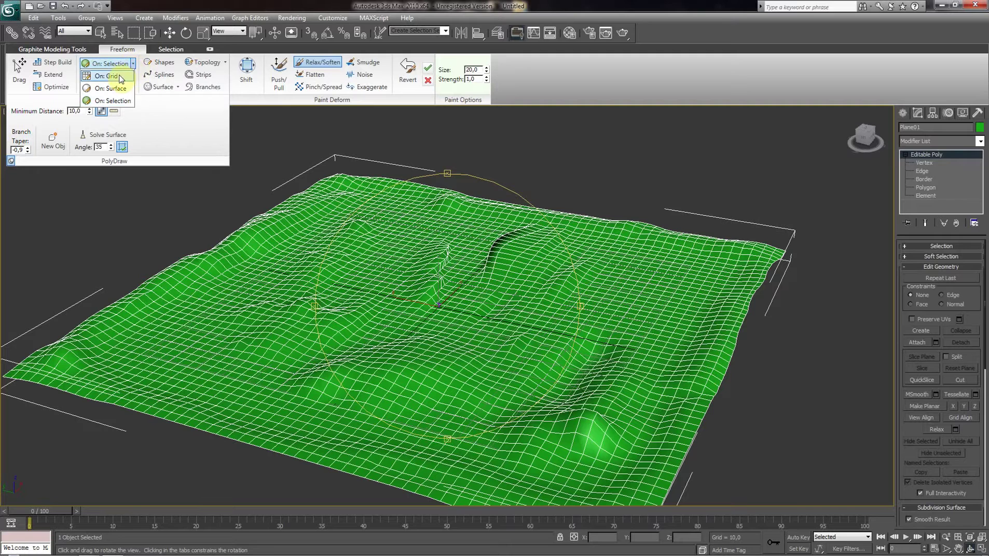
click(121, 100)
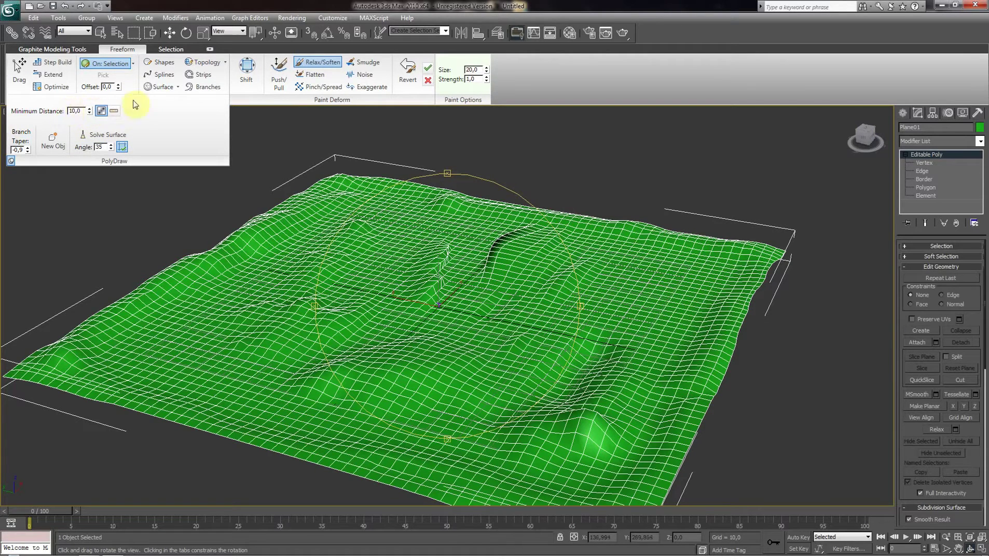
click(193, 77)
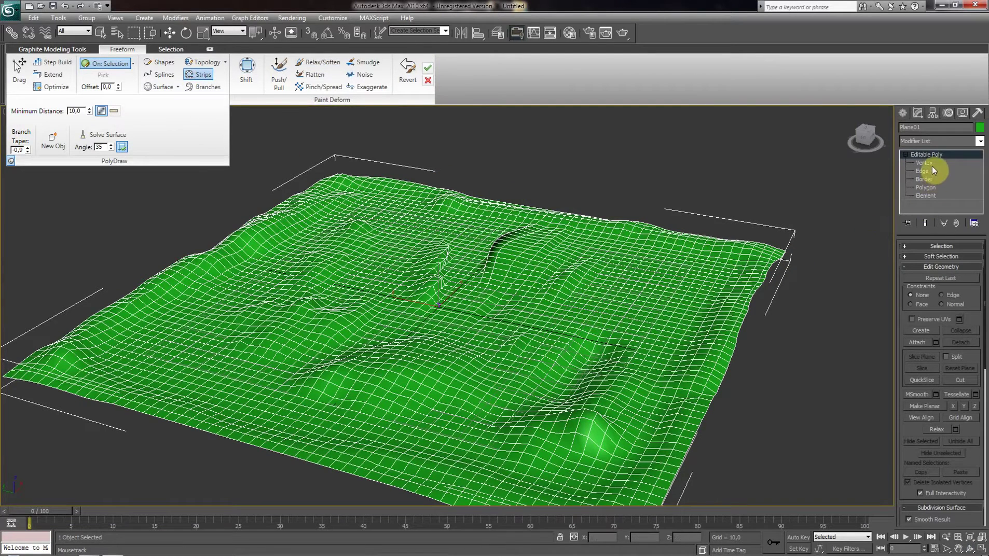
click(933, 197)
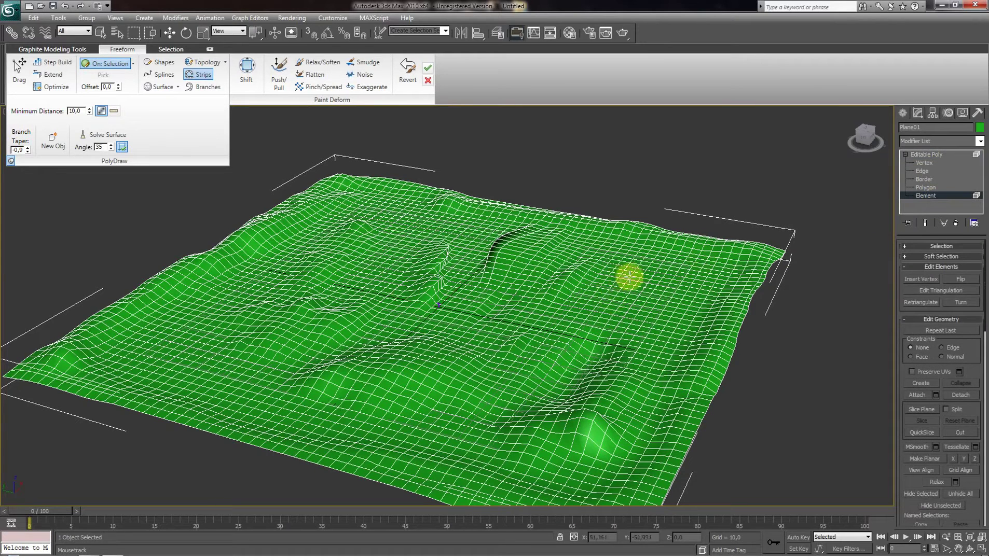
- Paint trial polygon strips across the terrain, then exit Strips and undo them
drag(638, 275, 615, 284)
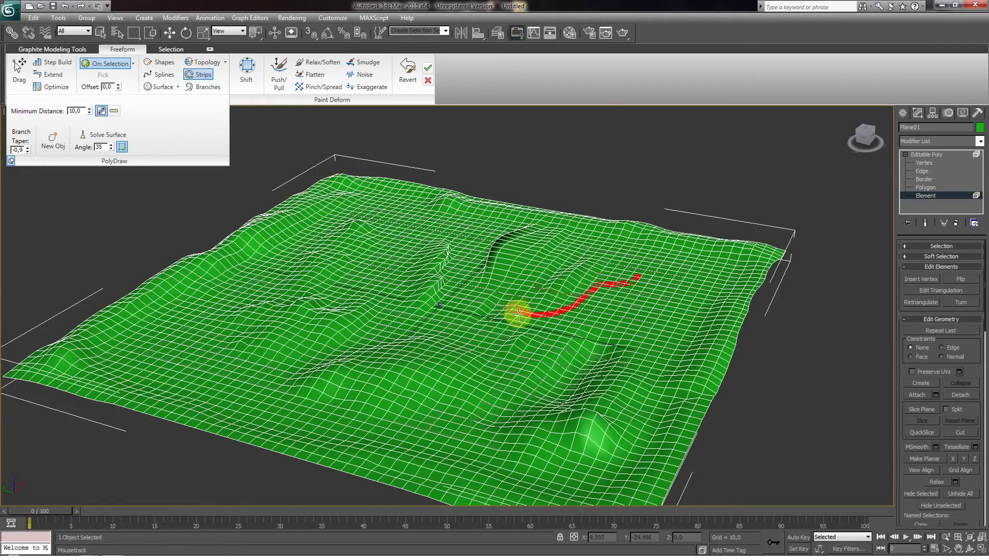
drag(576, 305, 511, 310)
scroll(545, 352, up, 2)
scroll(546, 351, up, 1)
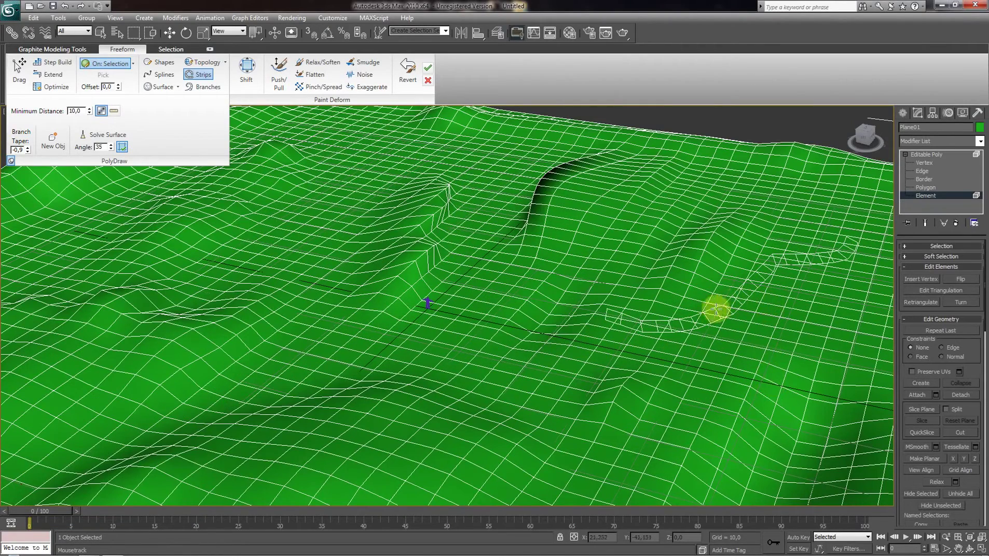
drag(465, 278, 459, 342)
scroll(459, 348, up, 3)
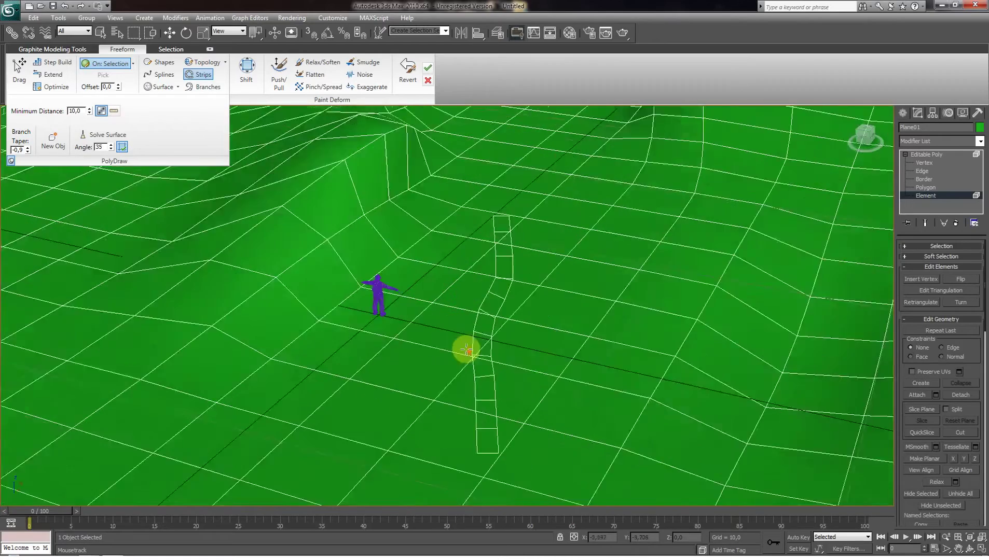
scroll(467, 349, down, 2)
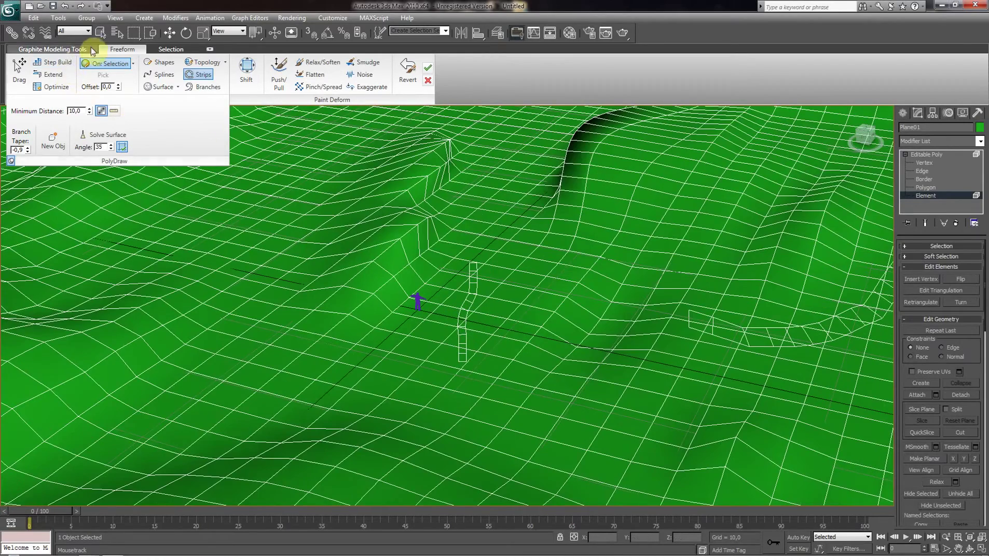
click(98, 34)
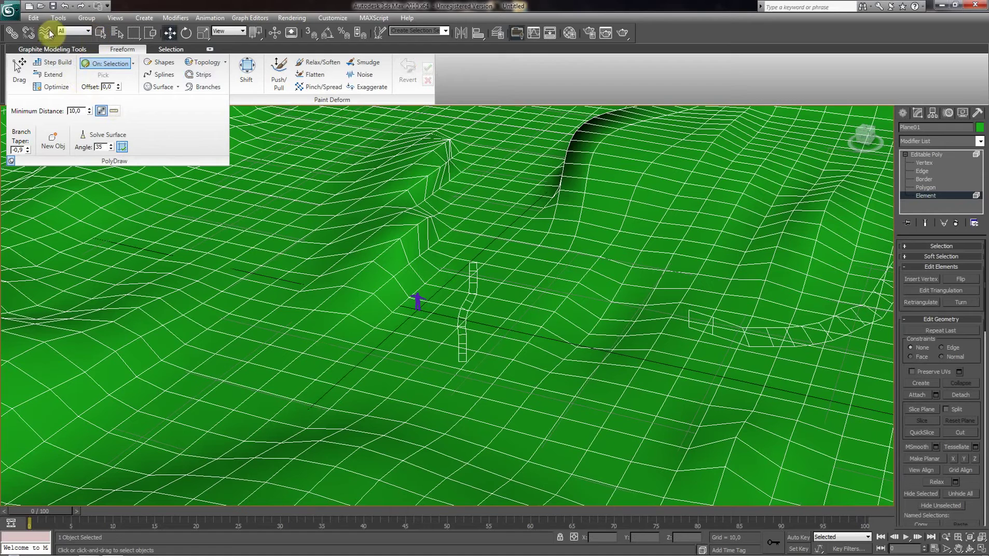
click(66, 7)
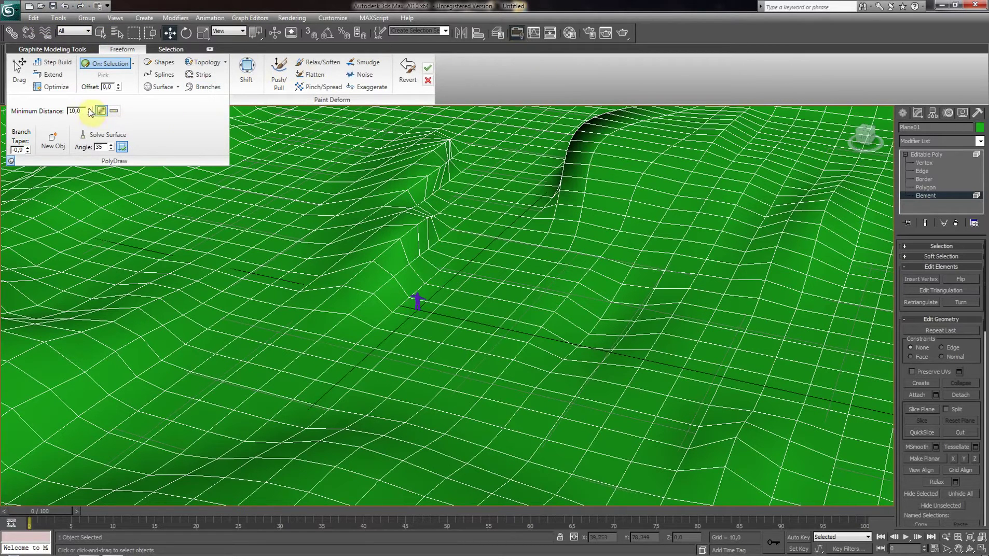
- Undo the terrain element selection, resume Strips, and paint then undo a short test strip
click(459, 280)
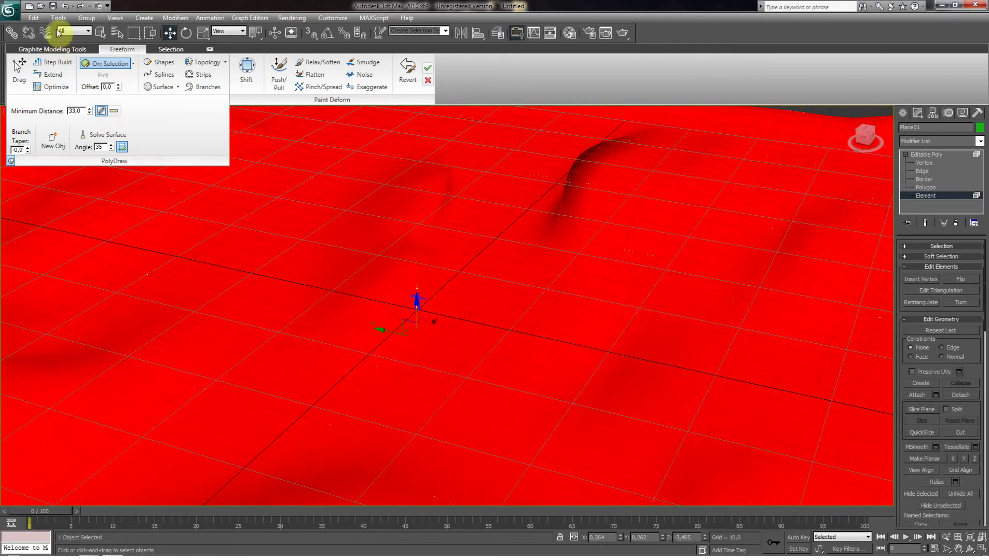
click(65, 6)
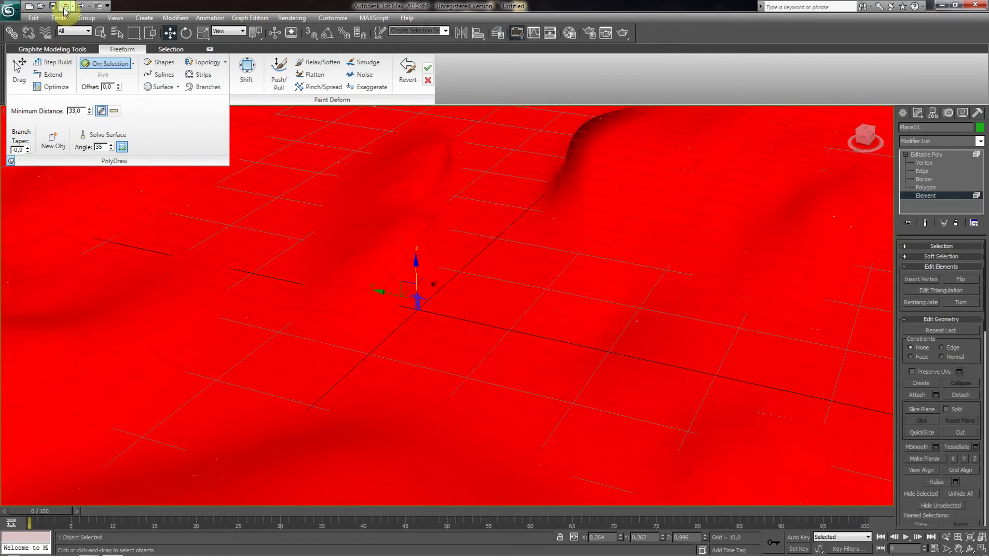
click(64, 6)
click(199, 75)
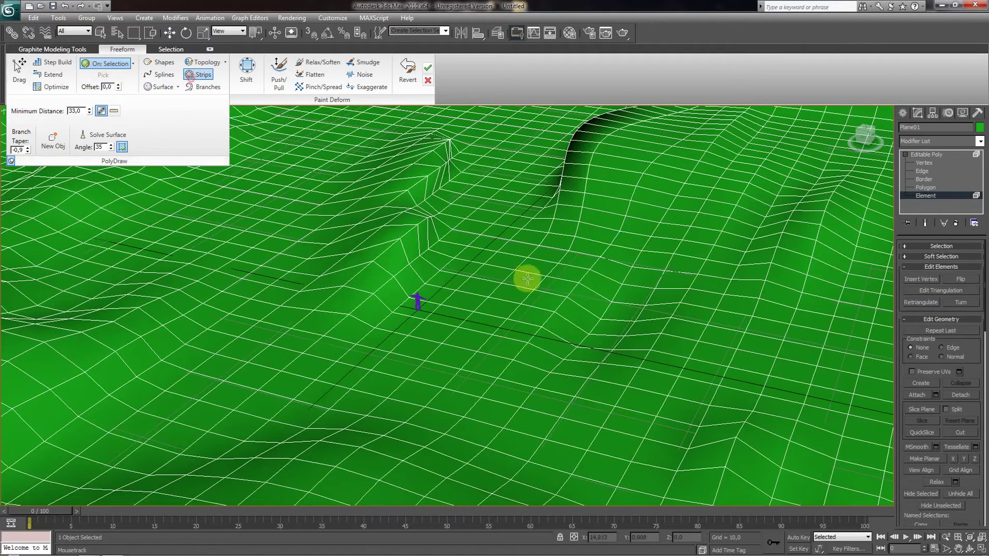
drag(507, 263, 407, 372)
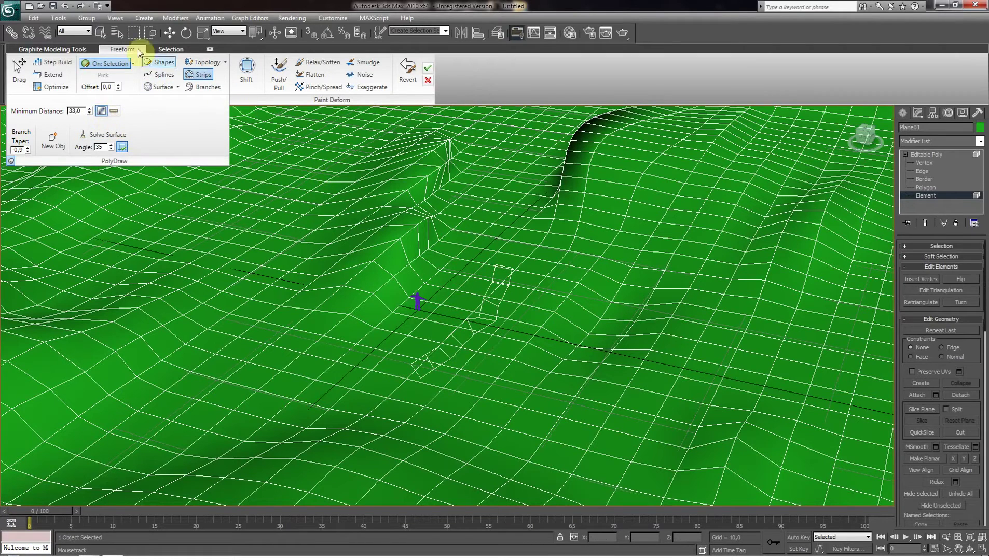
click(65, 7)
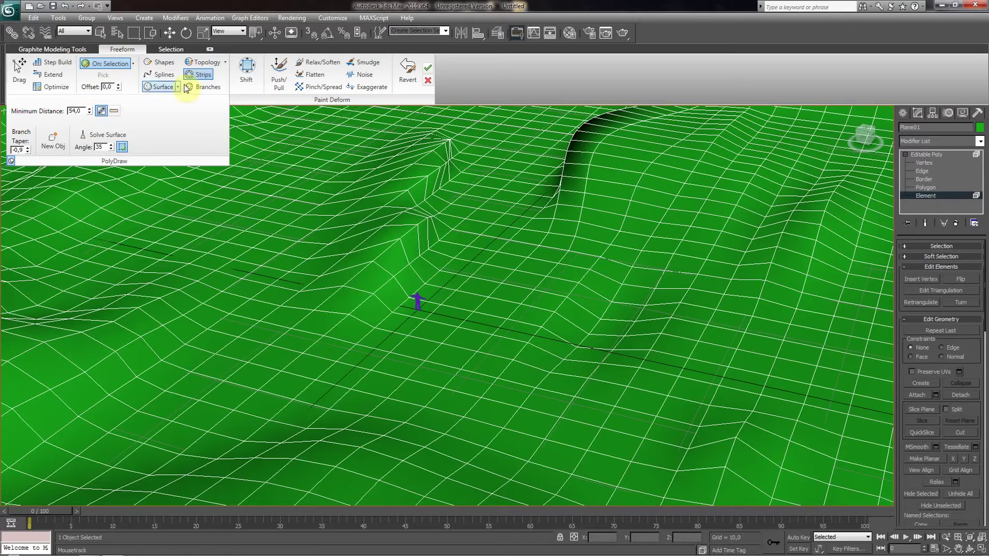
- Paint and undo a wider-spaced test strip, then view the terrain from the Top
drag(468, 286, 494, 338)
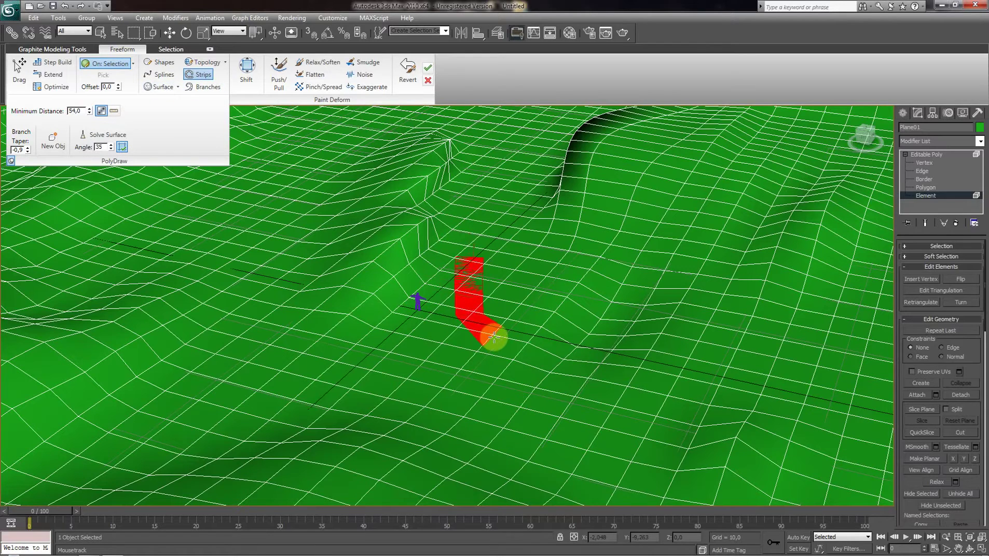
scroll(495, 340, up, 4)
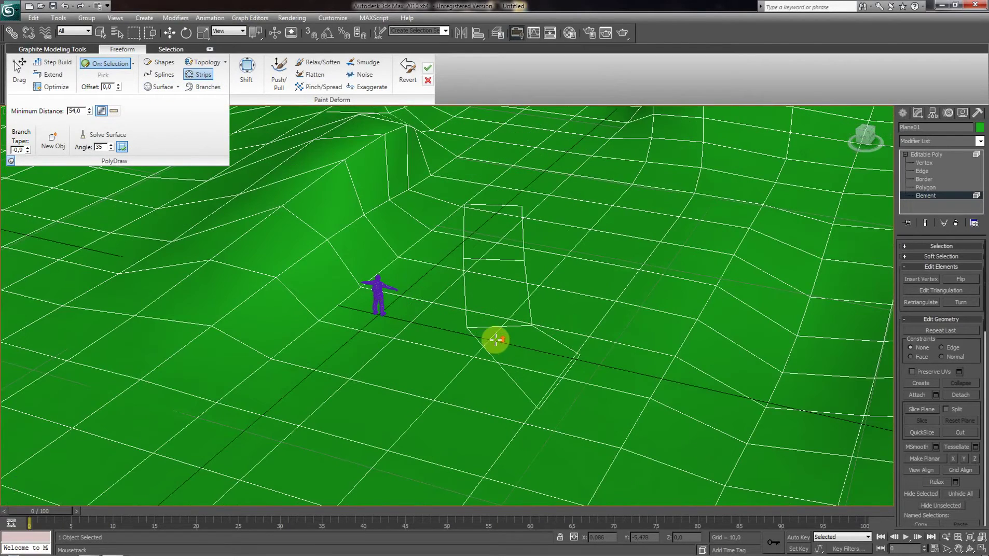
scroll(497, 332, down, 5)
scroll(495, 333, up, 1)
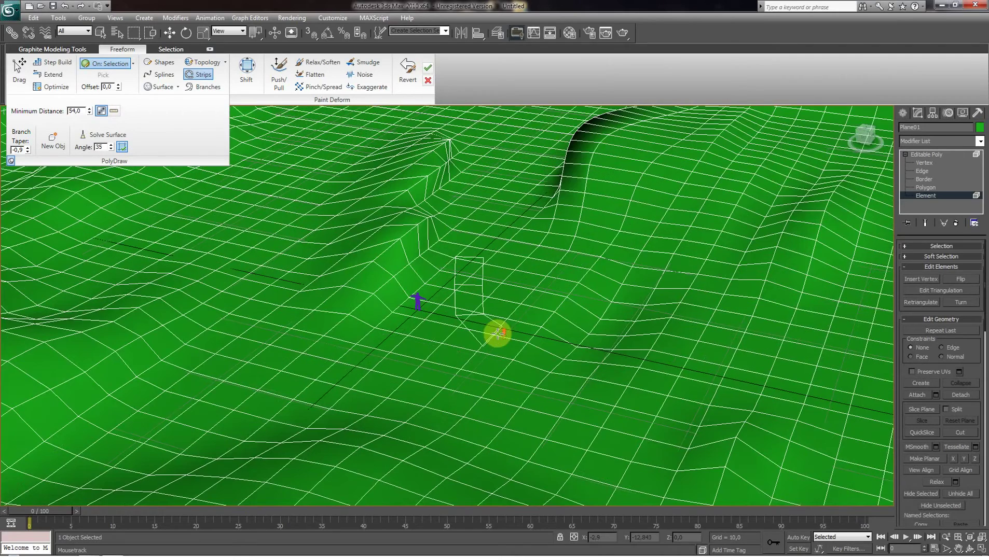
click(65, 6)
click(865, 129)
- Paint and undo a test strip near the terrain's top
scroll(606, 283, down, 2)
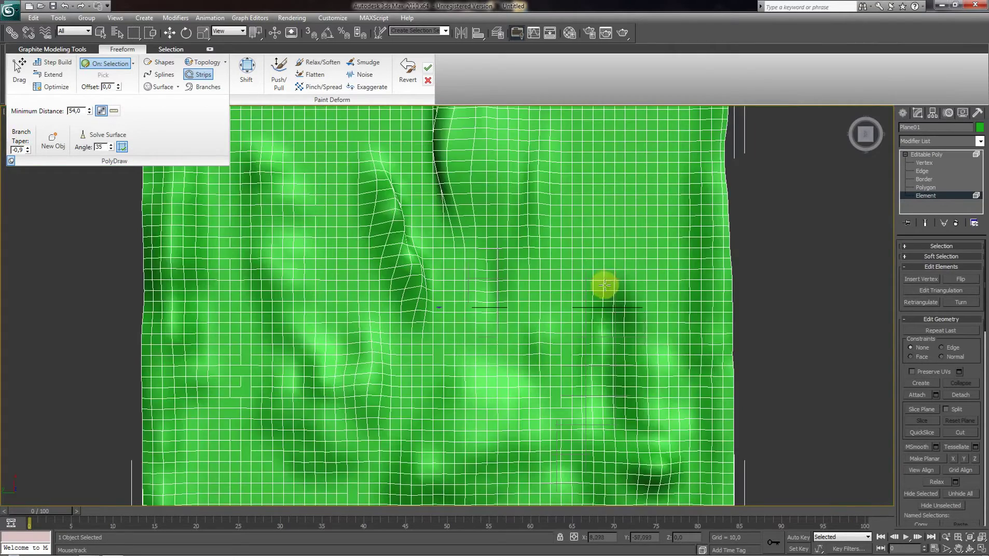
scroll(606, 282, down, 3)
scroll(596, 285, up, 2)
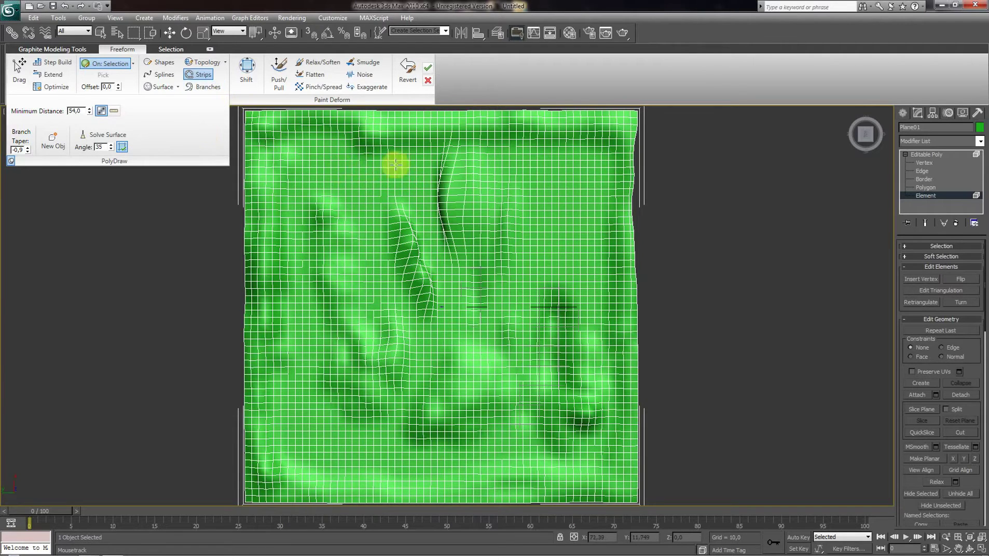
drag(333, 159, 399, 179)
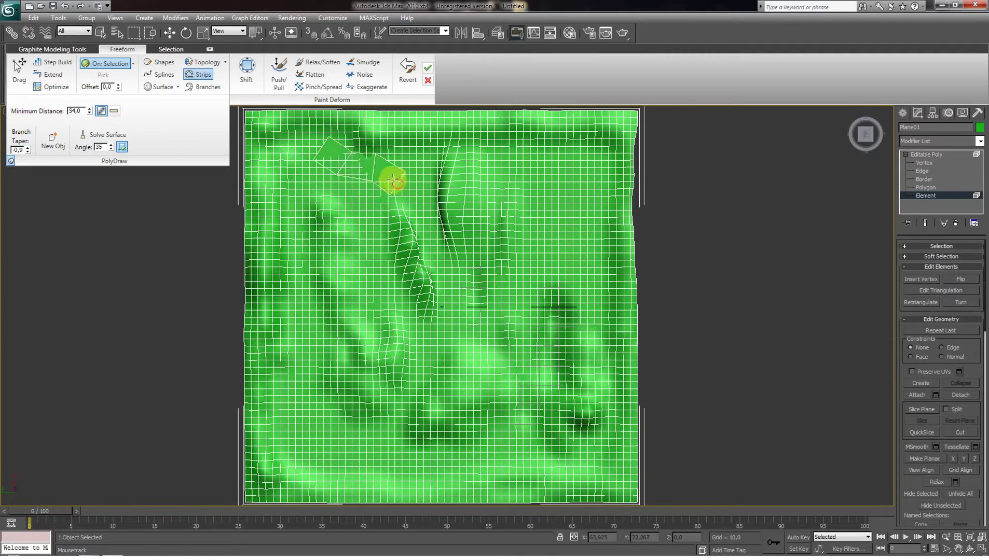
click(64, 7)
- Lower Minimum Distance to 10 and paint the long narrow strip down to the terrain's bottom edge
click(88, 111)
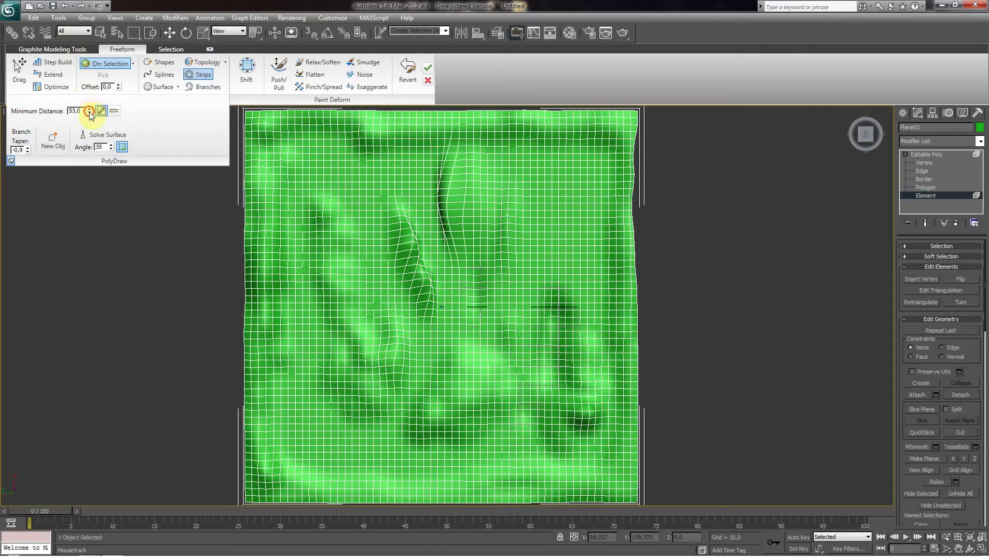
drag(94, 125, 94, 123)
drag(335, 152, 395, 176)
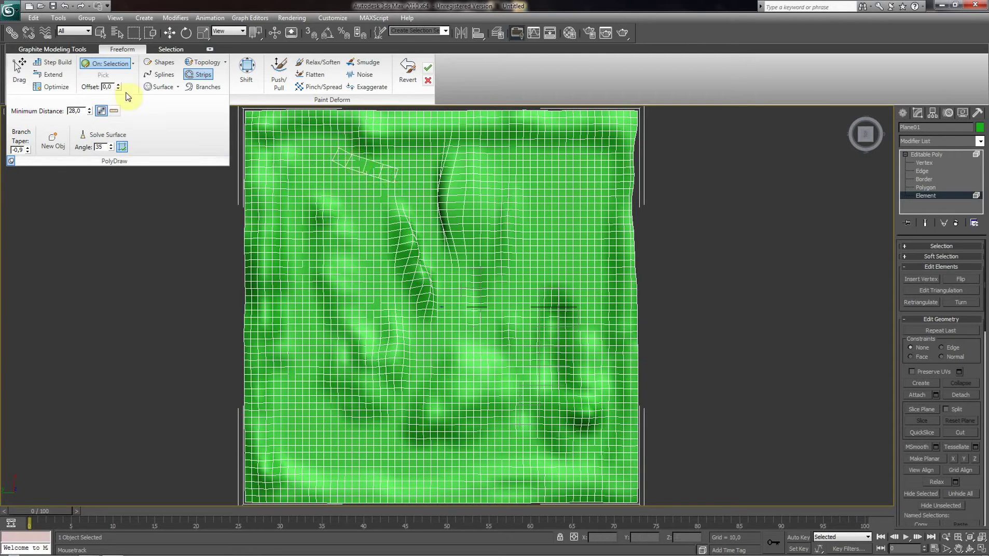
click(64, 6)
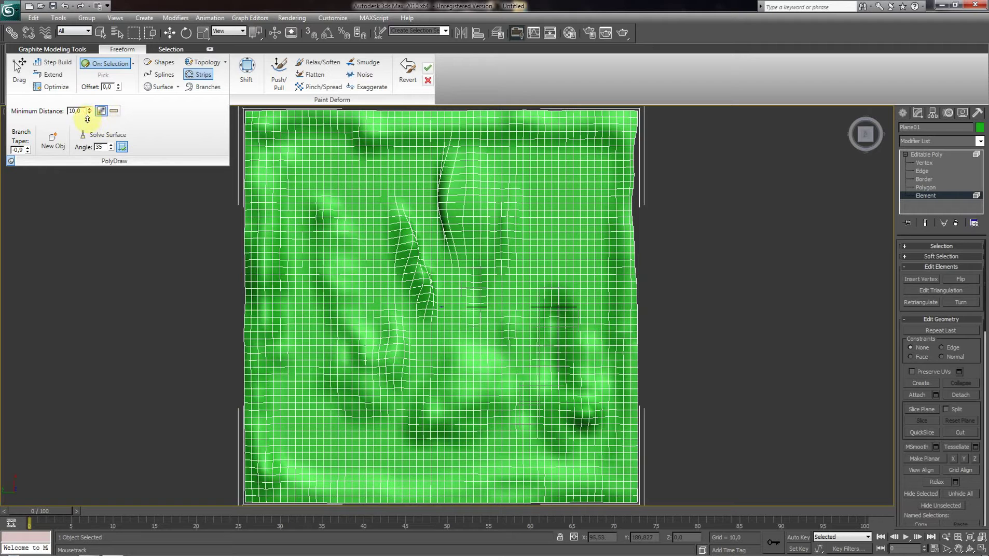
mouse_move(386, 172)
mouse_down()
mouse_move(418, 191)
mouse_move(482, 412)
mouse_move(484, 435)
mouse_move(456, 469)
mouse_up()
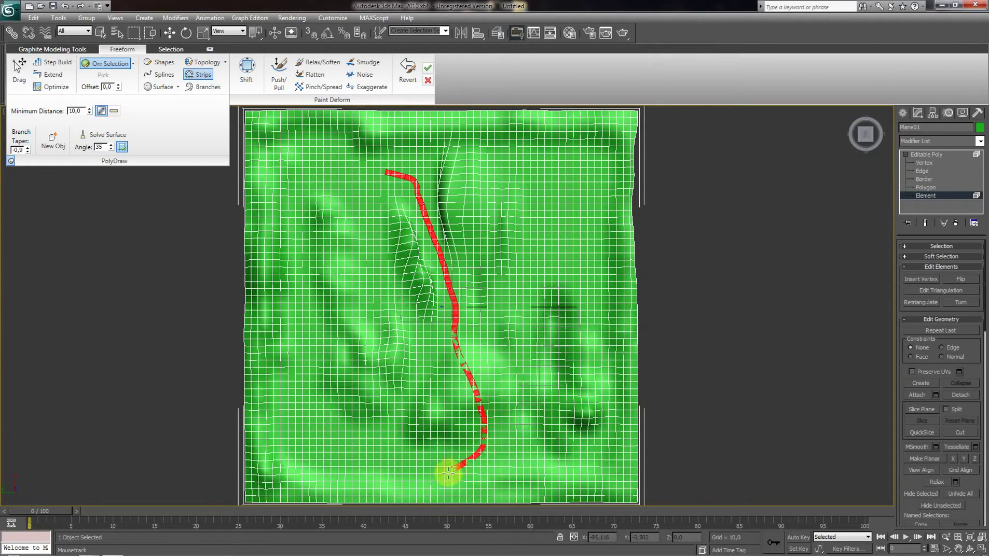
key(w)
click(966, 553)
- Return to a Top view, minimize the Graphite ribbon, and pan and zoom onto the strip's upper end
mouse_move(480, 358)
mouse_down()
mouse_move(463, 291)
mouse_move(461, 372)
mouse_move(445, 346)
mouse_move(452, 363)
mouse_move(481, 353)
mouse_move(477, 346)
mouse_move(466, 368)
mouse_move(490, 335)
mouse_move(481, 346)
mouse_move(491, 348)
mouse_move(475, 324)
mouse_move(485, 328)
mouse_up()
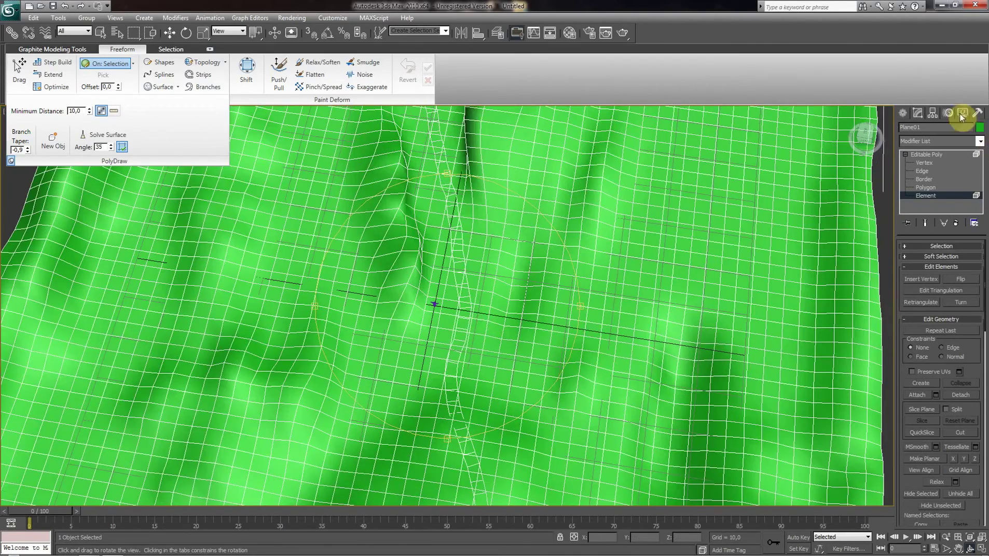
click(865, 128)
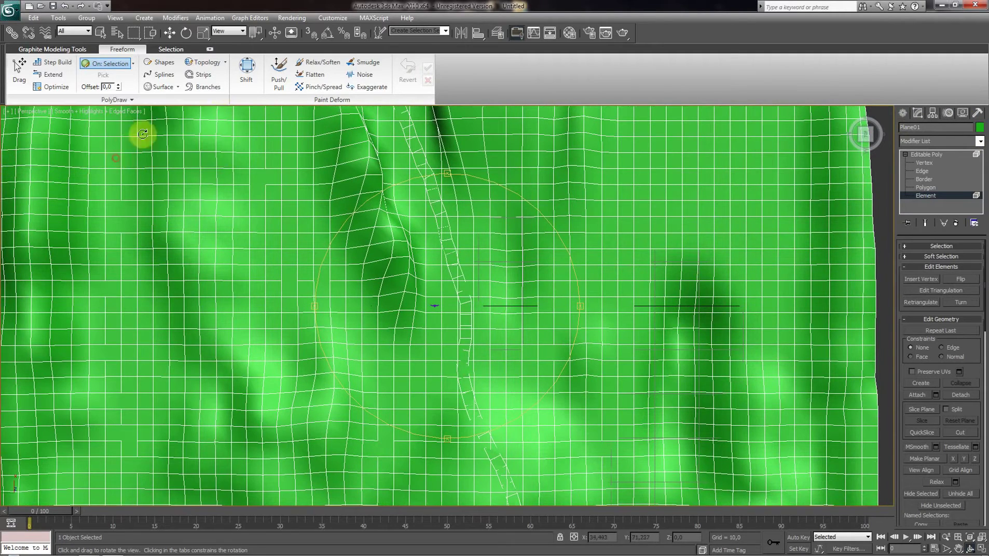
click(516, 35)
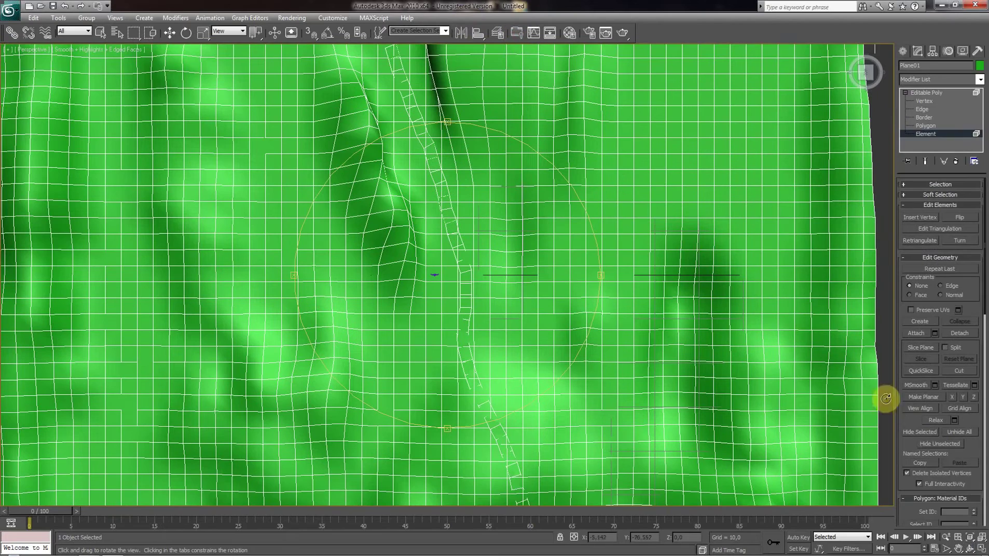
click(958, 549)
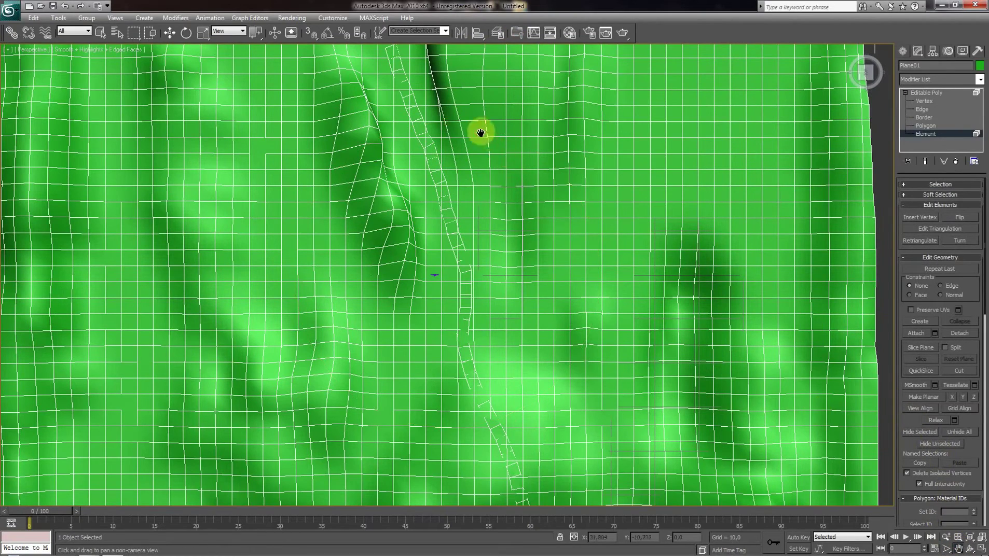
drag(481, 133, 519, 260)
drag(486, 153, 483, 180)
scroll(483, 180, up, 1)
scroll(437, 176, up, 2)
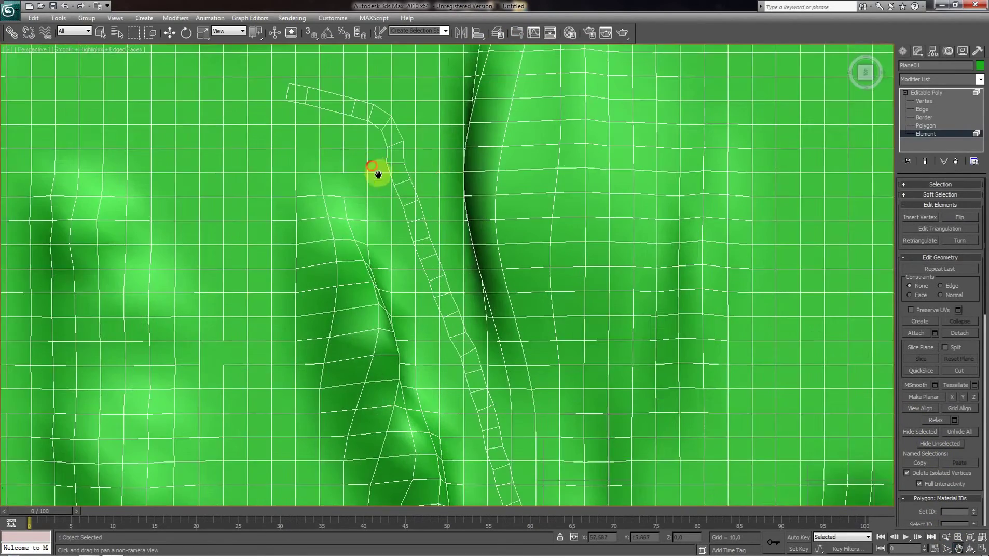
scroll(373, 166, up, 1)
scroll(363, 202, up, 5)
mouse_move(374, 221)
mouse_down()
mouse_move(465, 258)
mouse_move(452, 284)
mouse_move(439, 278)
mouse_up()
scroll(405, 252, up, 2)
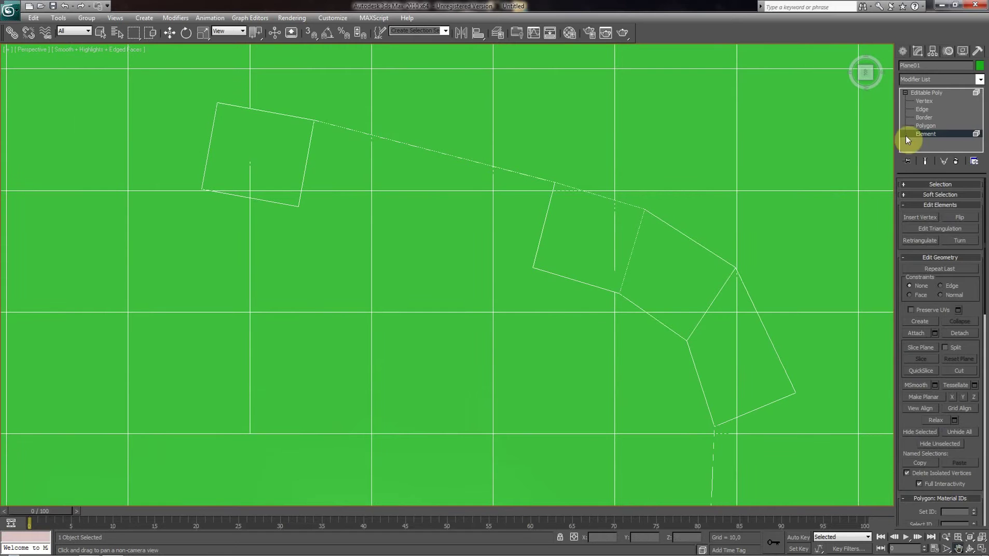
- In Vertex mode, select the terrain vertex at the strip's upper-left corner and Break it
click(927, 104)
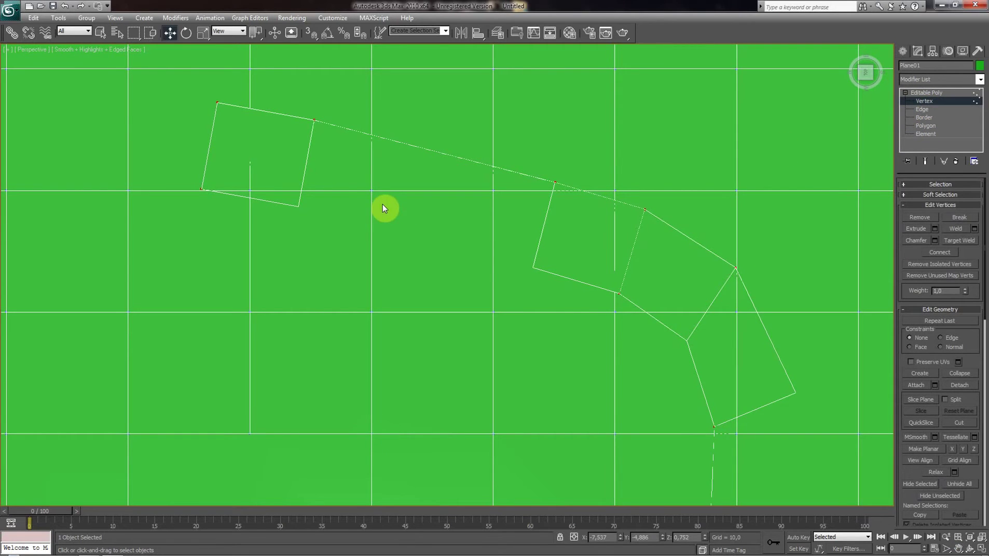
key(alt+x)
click(101, 32)
key(F3)
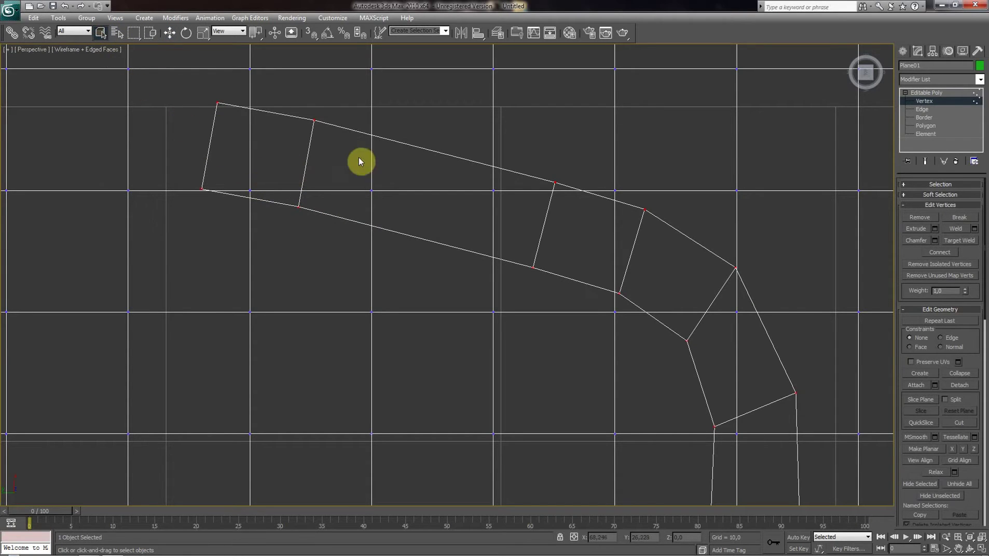
key(F3)
key(F3)
click(244, 184)
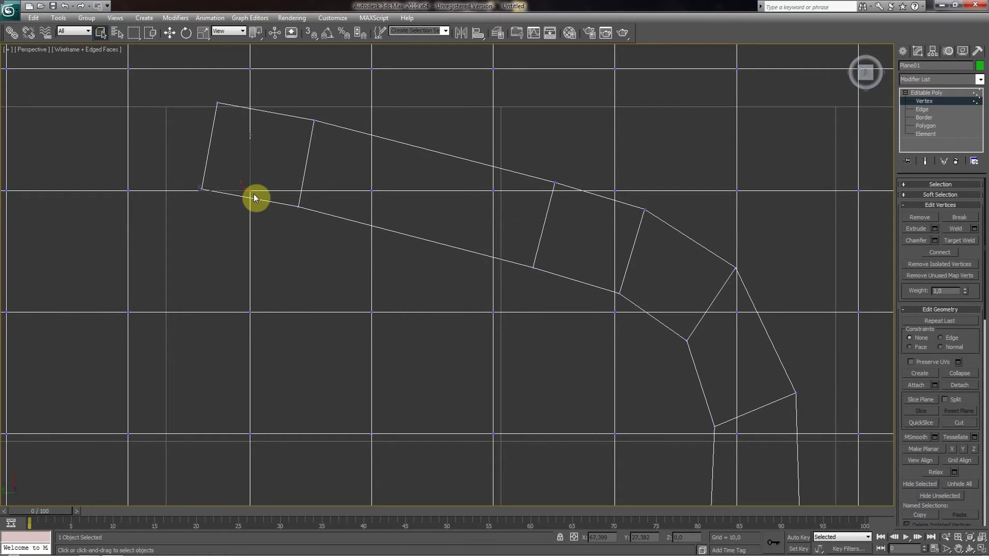
key(F3)
click(254, 196)
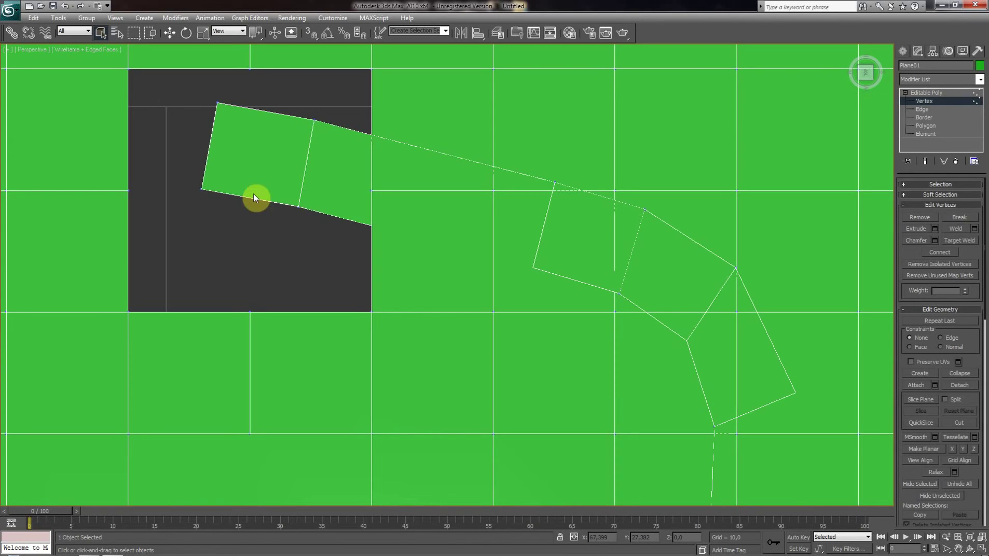
click(64, 7)
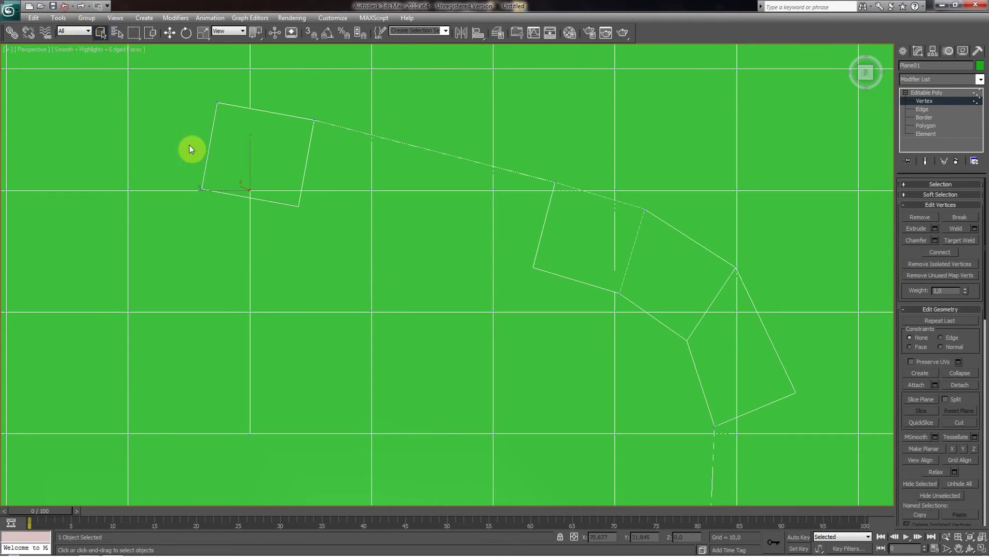
click(960, 218)
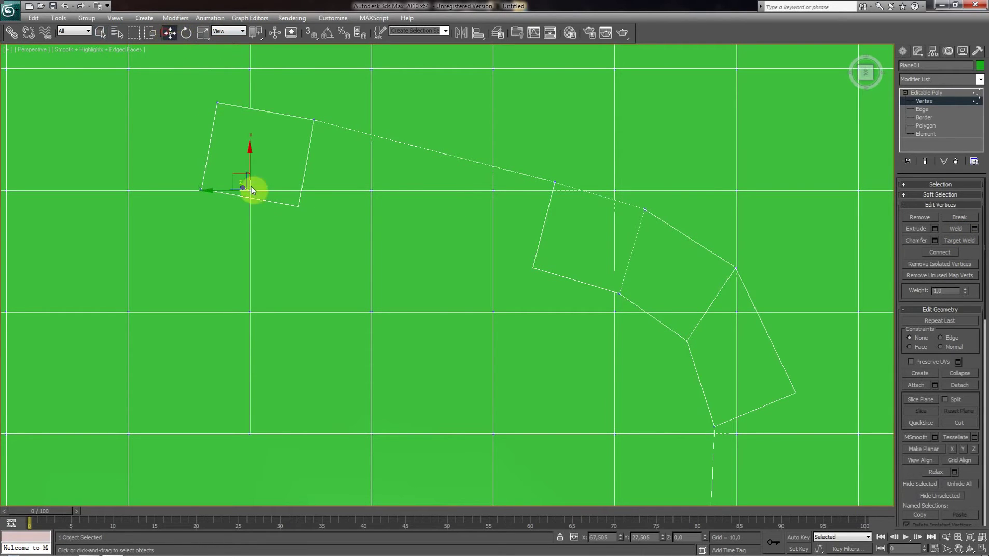
- Pull the broken vertices at the strip's left end apart, opening gaps, and undo one accidental change
drag(233, 175, 249, 209)
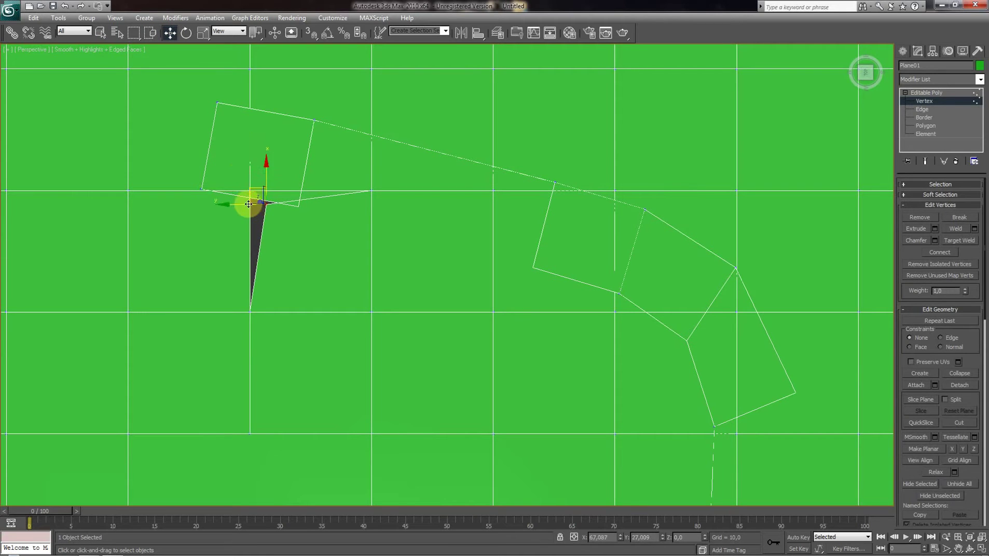
drag(250, 190, 216, 192)
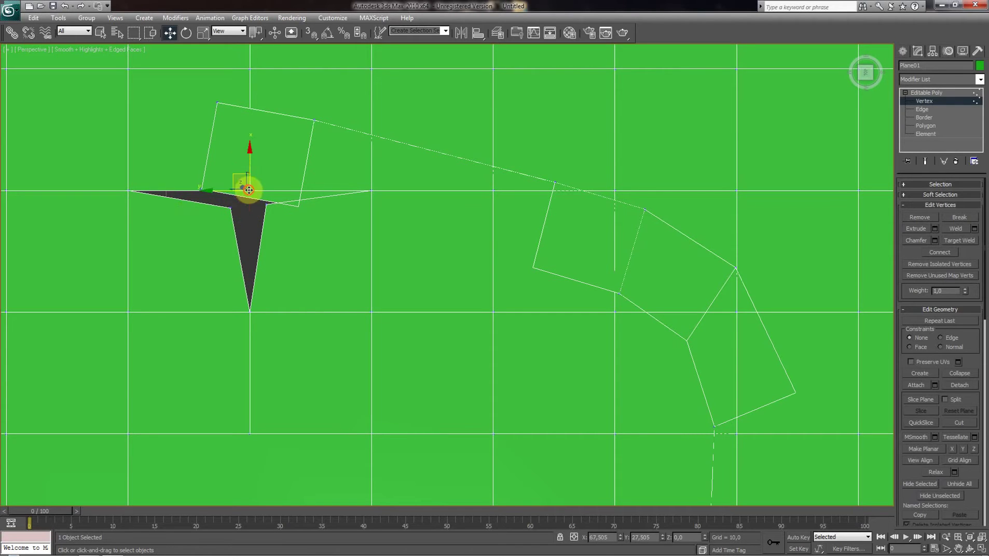
drag(231, 174, 165, 129)
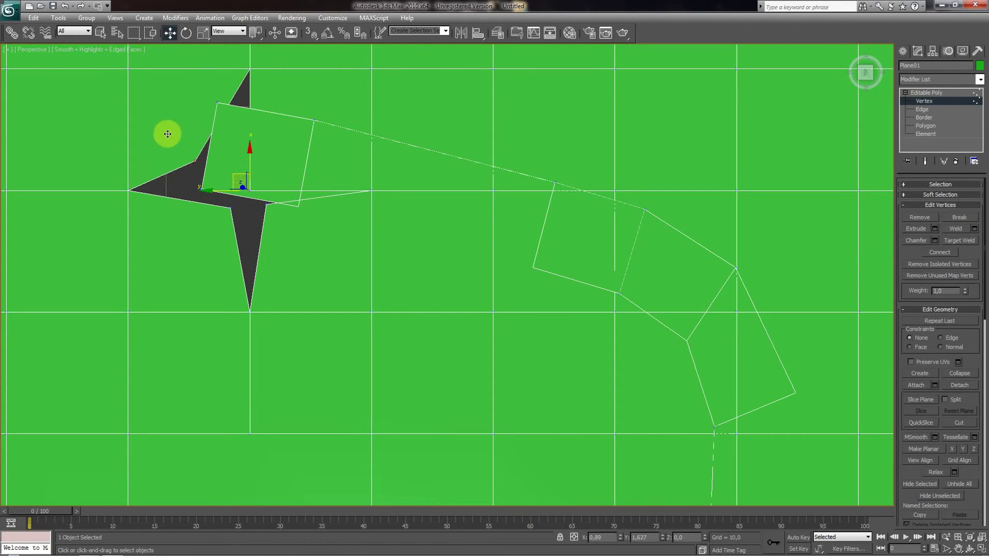
click(247, 219)
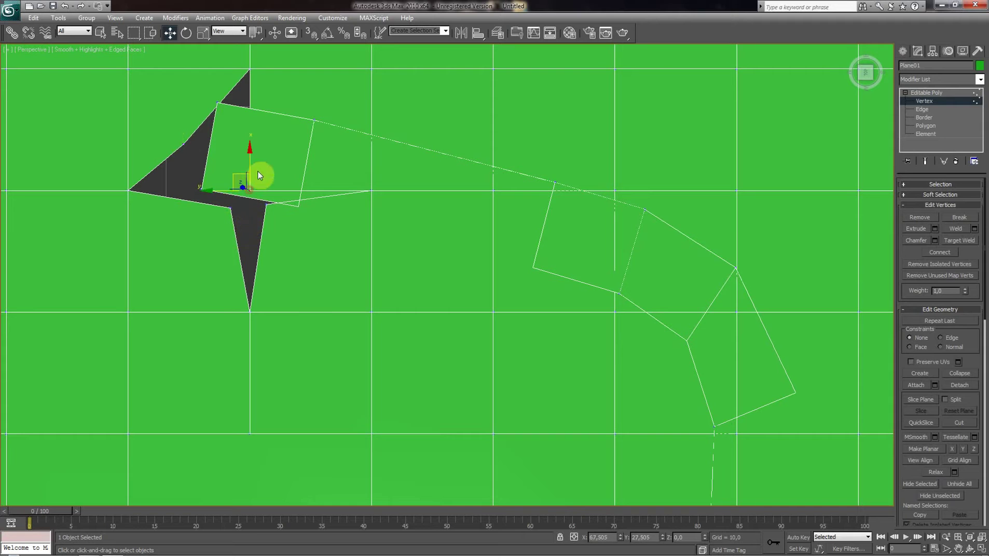
drag(241, 169, 250, 95)
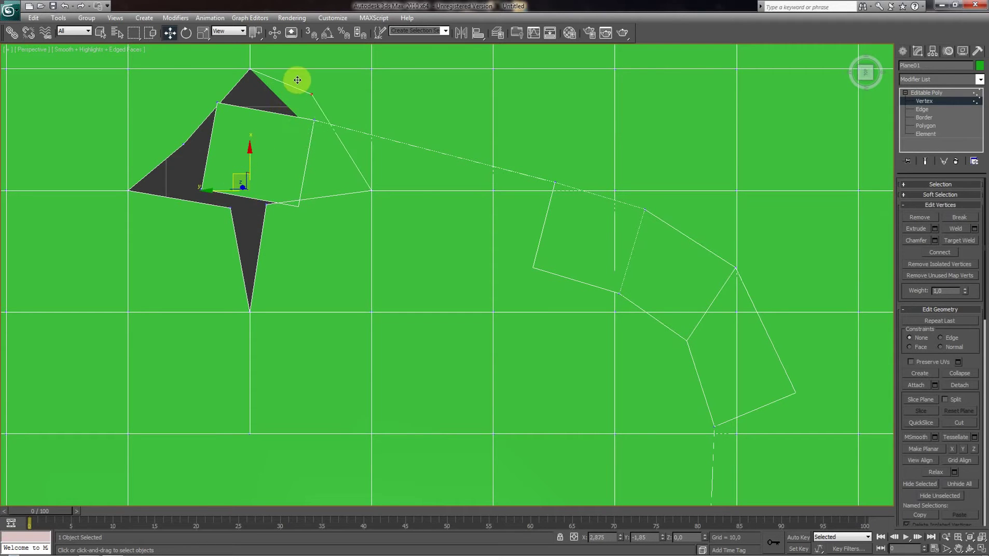
click(251, 106)
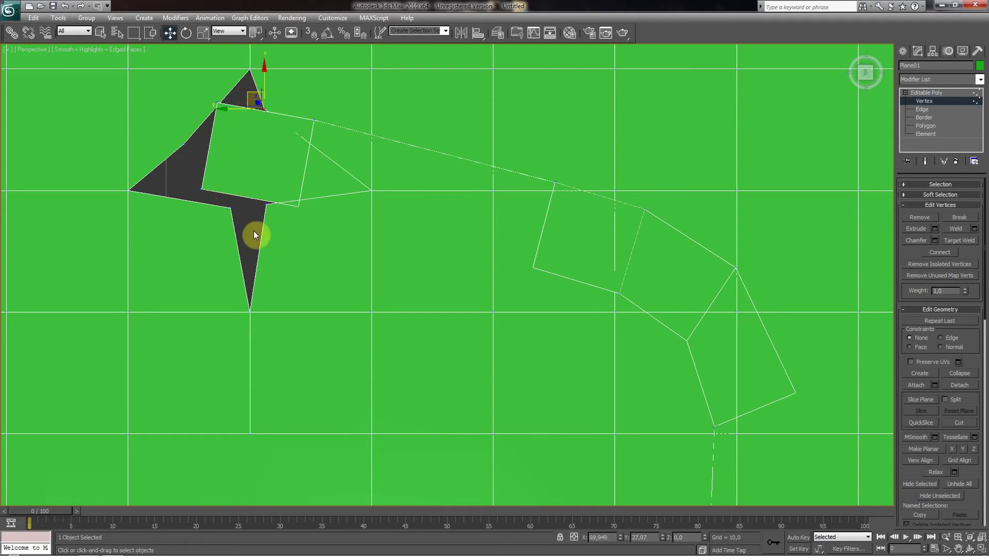
click(381, 185)
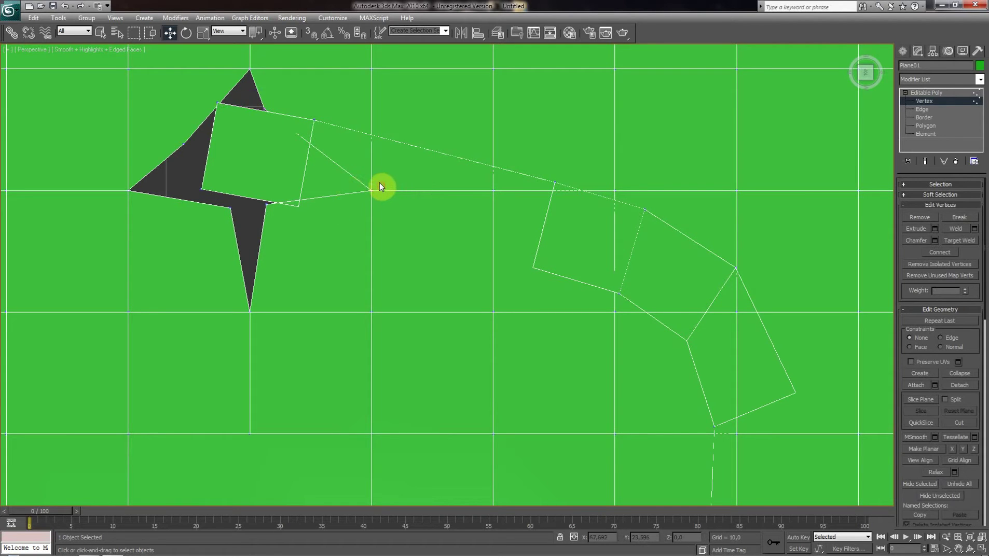
click(349, 204)
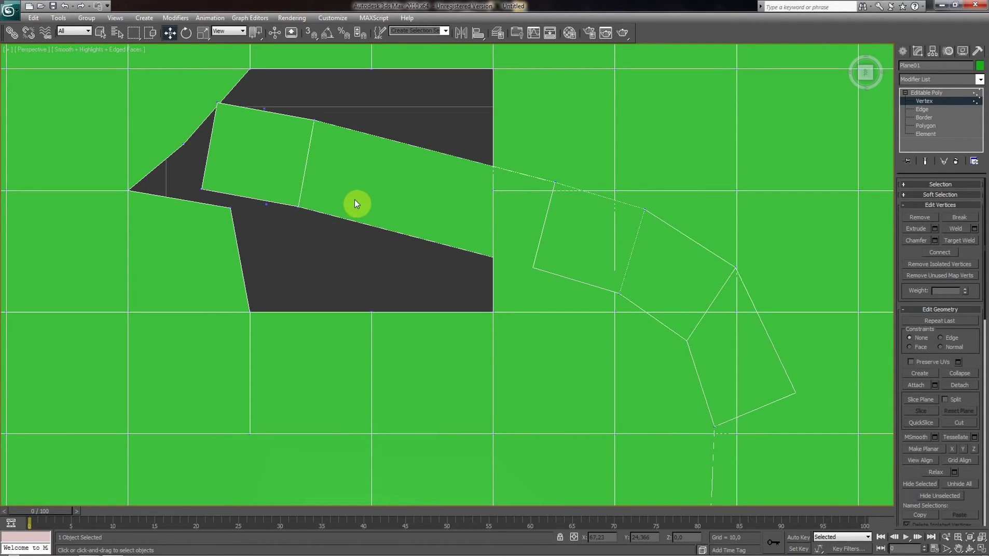
click(64, 6)
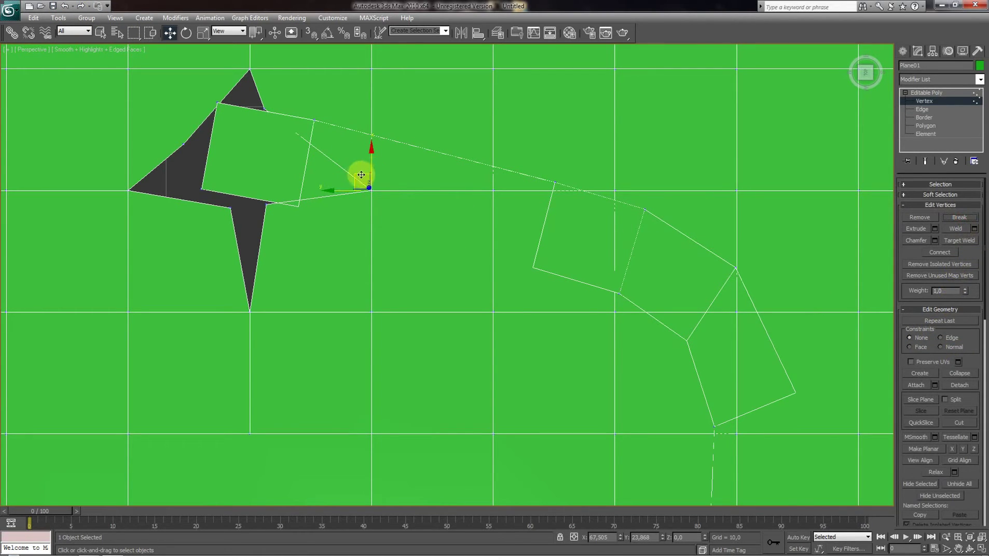
- Move the vertices along the strip's middle edge to open dark triangular gaps
mouse_move(358, 175)
mouse_down()
mouse_move(378, 200)
mouse_move(363, 219)
mouse_up()
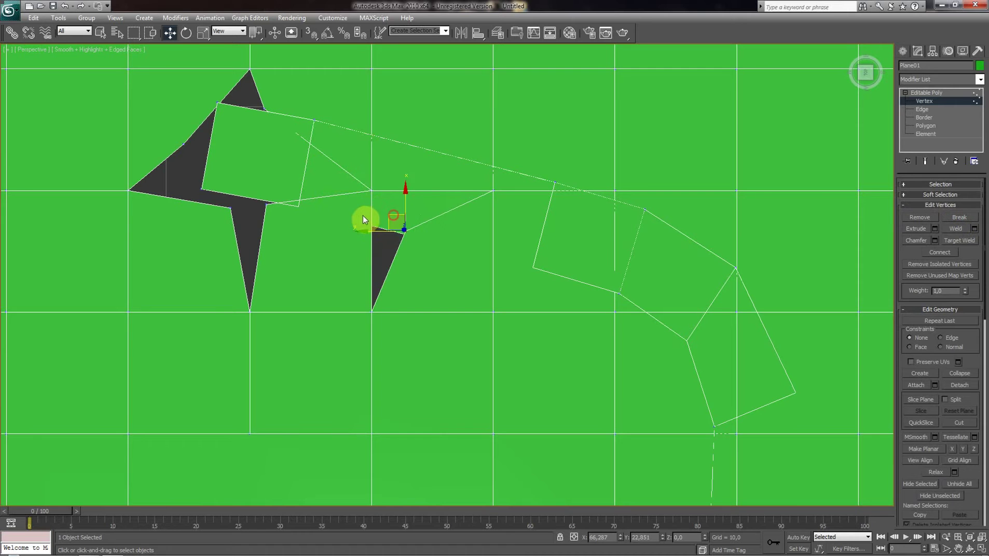
click(370, 191)
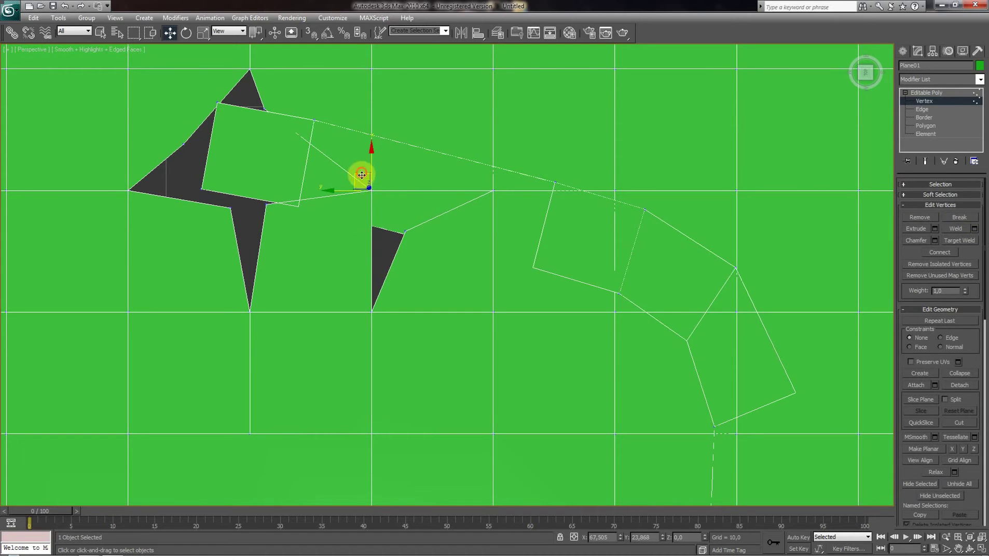
drag(362, 172, 351, 207)
click(372, 190)
drag(351, 176, 320, 93)
click(372, 190)
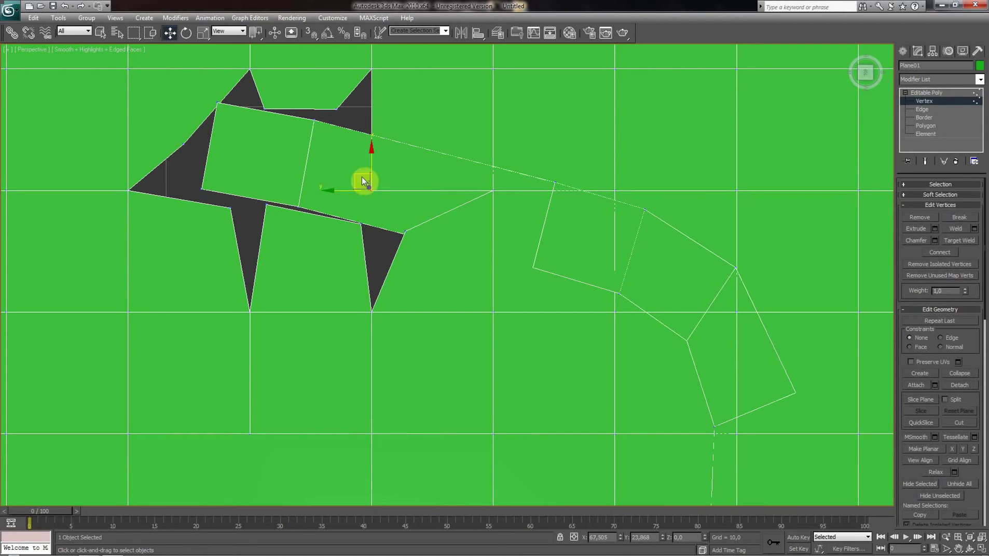
drag(363, 158, 379, 103)
click(388, 114)
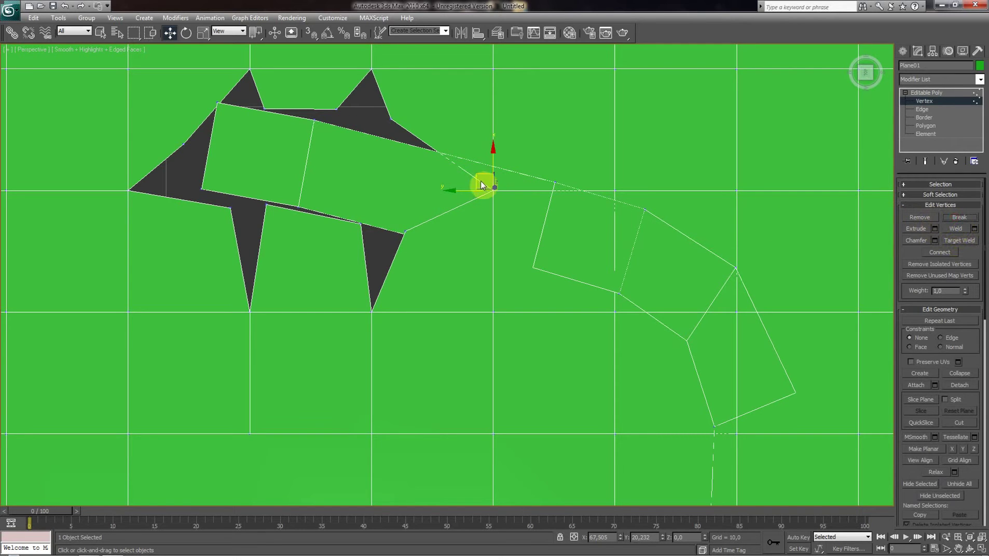
- Move the vertices further right along the strip, opening another gap and a spike
drag(478, 178, 511, 204)
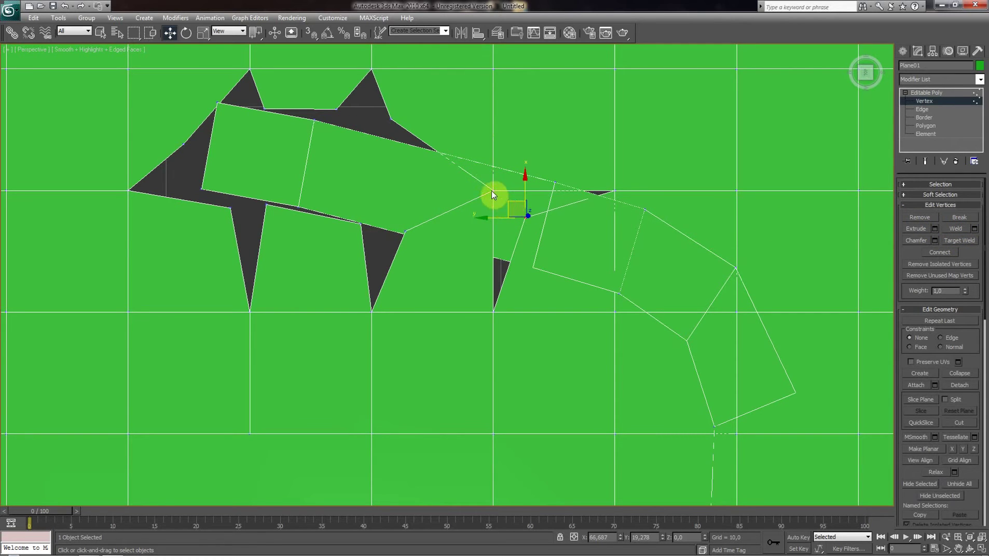
drag(479, 175, 455, 247)
click(503, 223)
click(492, 192)
mouse_move(473, 174)
mouse_down()
mouse_move(487, 132)
mouse_move(467, 138)
mouse_up()
click(493, 189)
drag(479, 176, 494, 146)
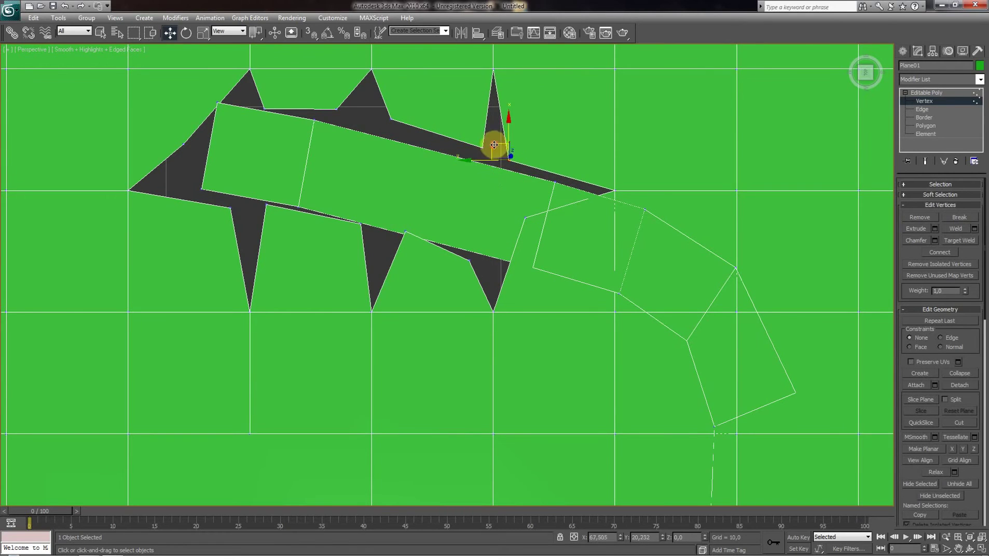
scroll(566, 235, down, 2)
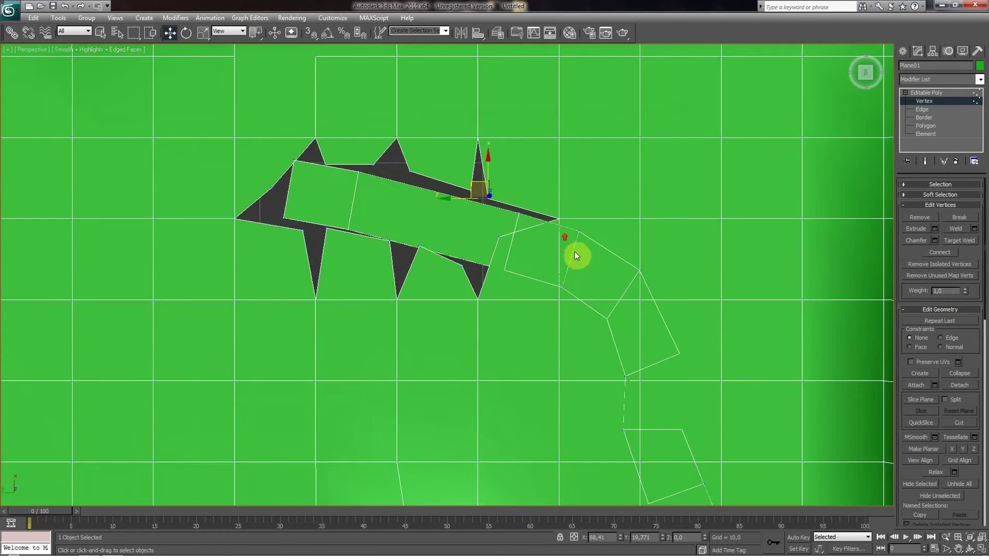
- Orbit, zoom and pan the view to see all the gaps up close
click(969, 548)
mouse_move(377, 306)
mouse_down()
mouse_move(474, 237)
mouse_move(488, 249)
mouse_move(434, 302)
mouse_move(354, 299)
mouse_move(368, 299)
mouse_up()
scroll(399, 304, up, 3)
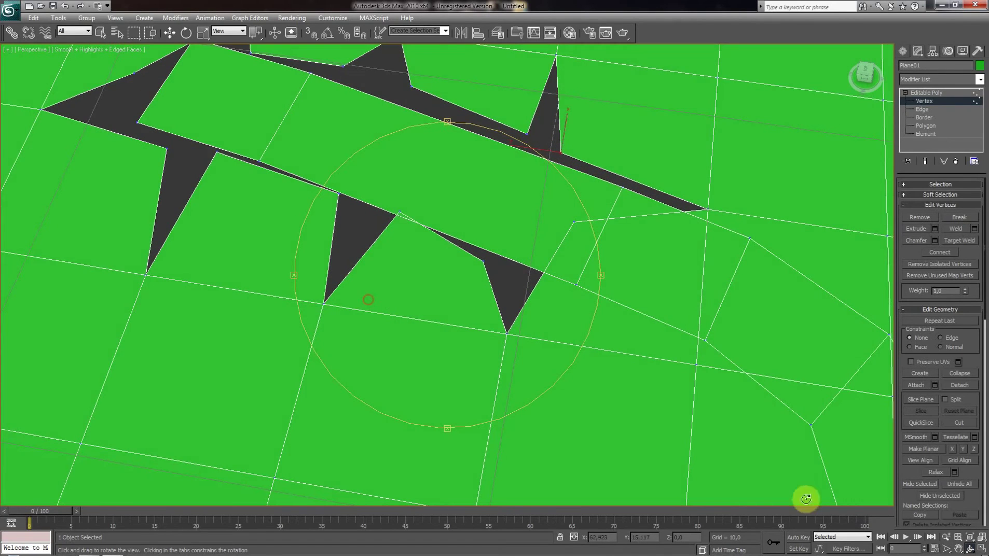
click(963, 548)
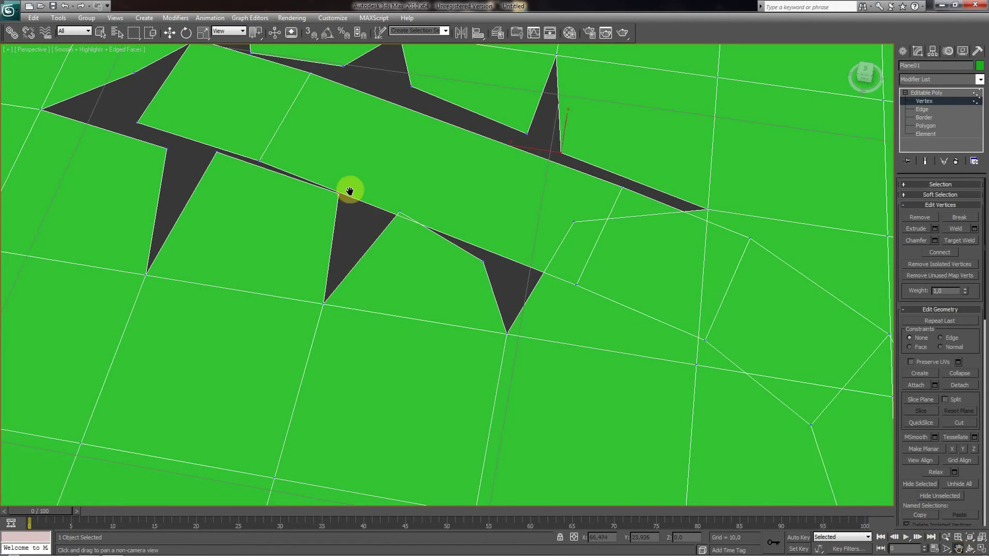
drag(346, 190, 418, 278)
scroll(332, 257, up, 2)
mouse_move(327, 252)
mouse_down()
mouse_move(333, 265)
mouse_move(260, 194)
mouse_move(185, 82)
mouse_up()
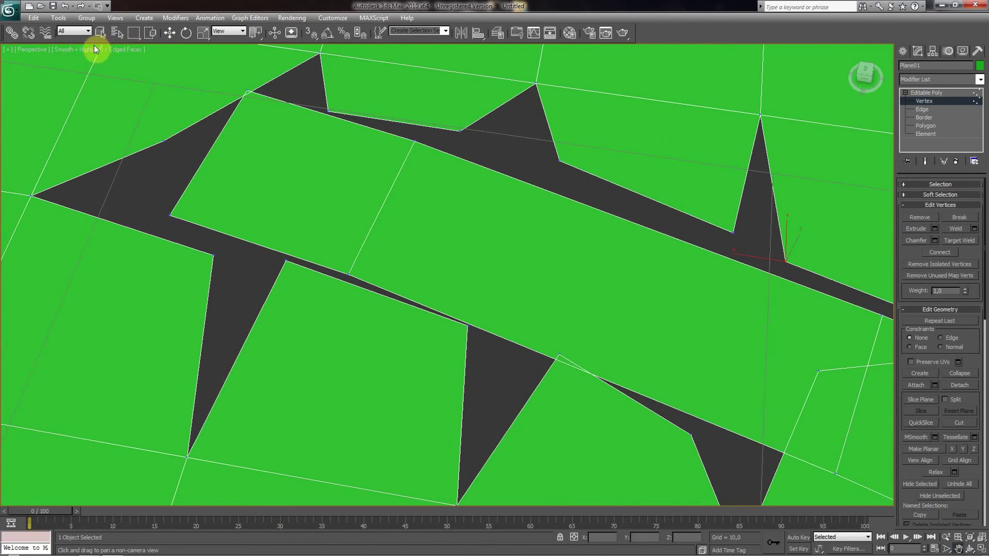
- Undo a stray vertex move and Remove the stray vertex on the gap's edge
click(107, 31)
key(h)
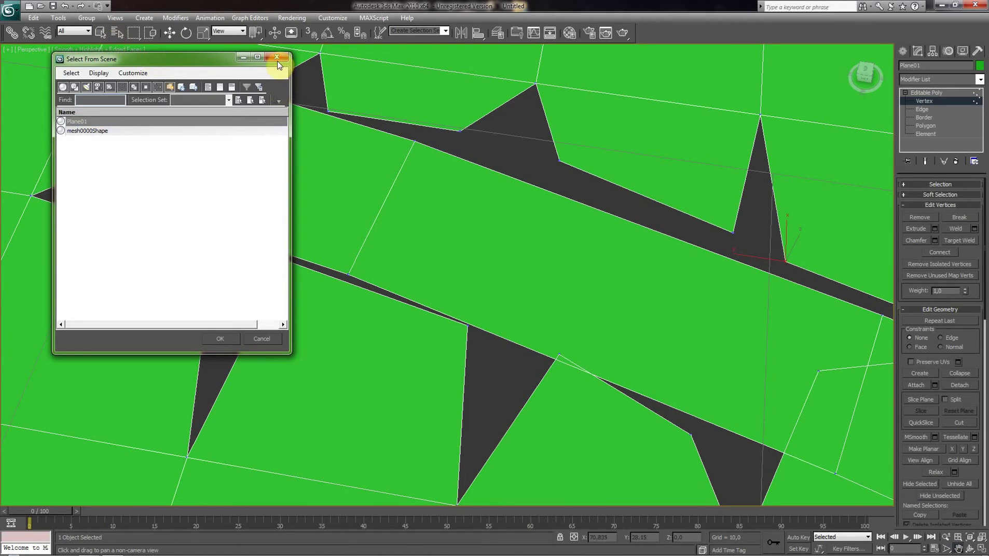
click(277, 60)
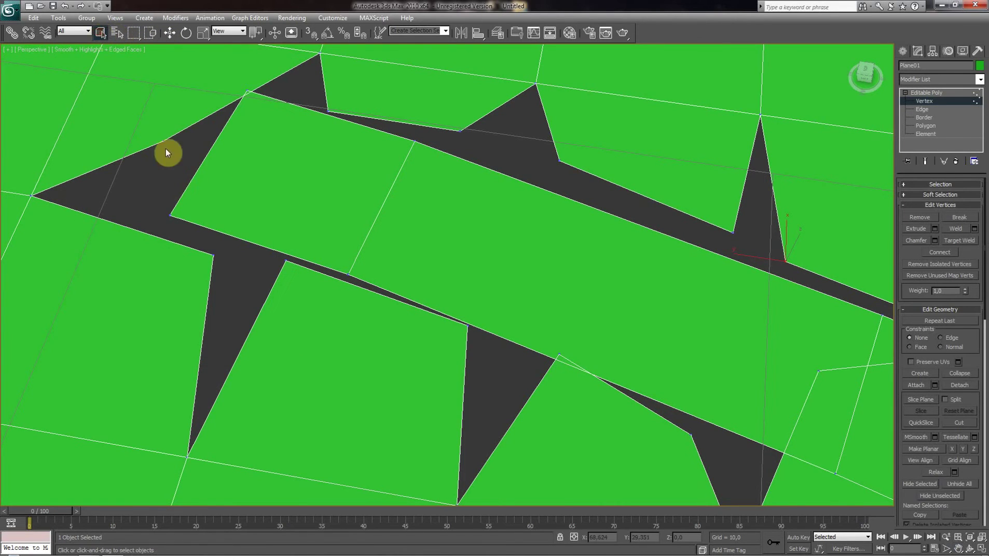
scroll(175, 153, down, 5)
scroll(176, 154, up, 3)
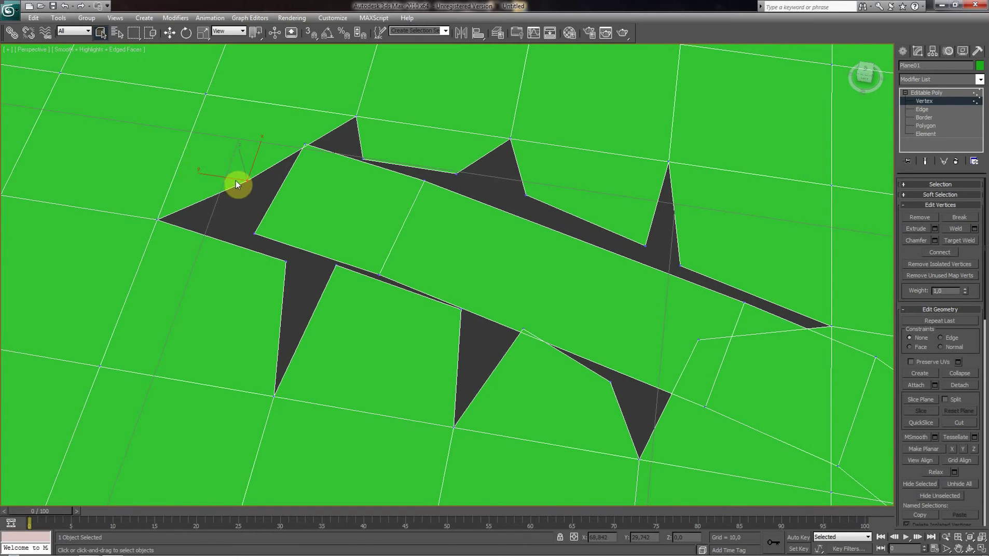
drag(235, 181, 199, 112)
click(64, 8)
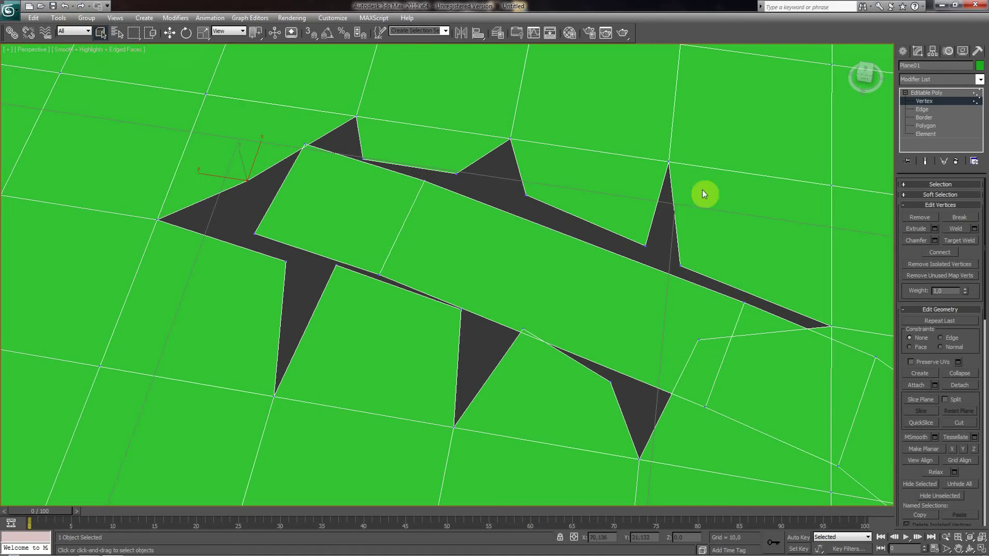
click(918, 217)
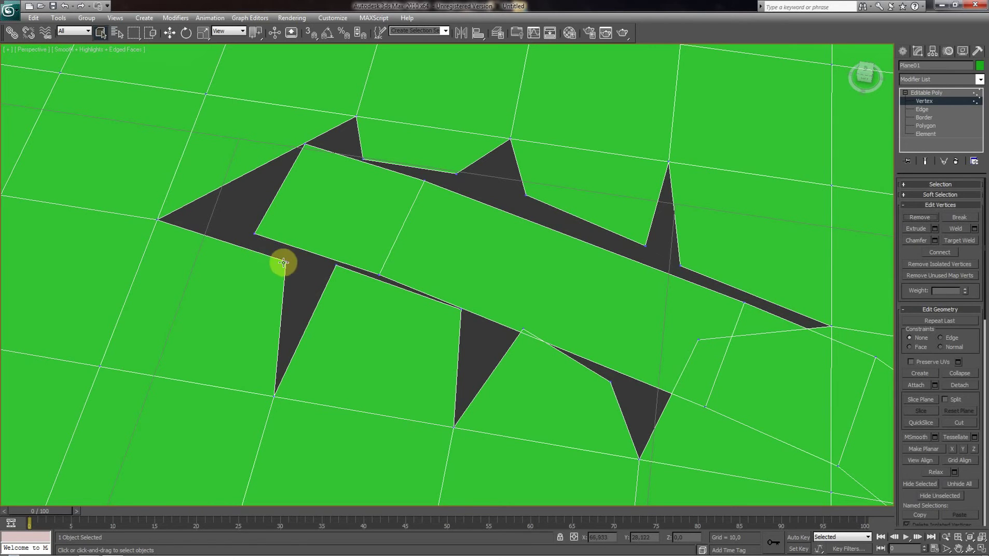
- Turn on 3D Snaps and open Grid and Snap Settings, setting snapping to Vertex
click(313, 34)
right_click(308, 35)
drag(500, 208, 779, 68)
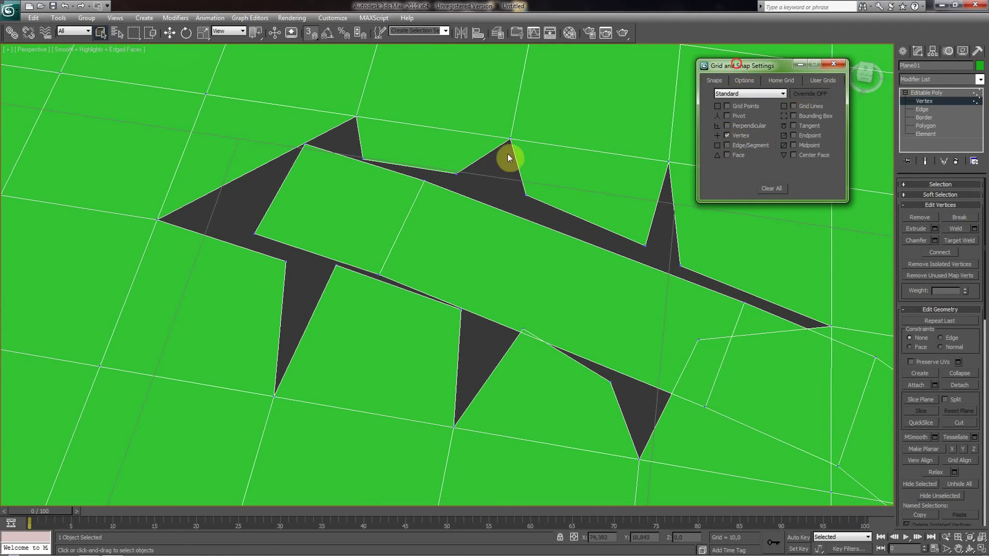
- Snap a gap corner and the wedge vertices onto matching vertices, closing the lower dark triangle
drag(678, 86, 41, 389)
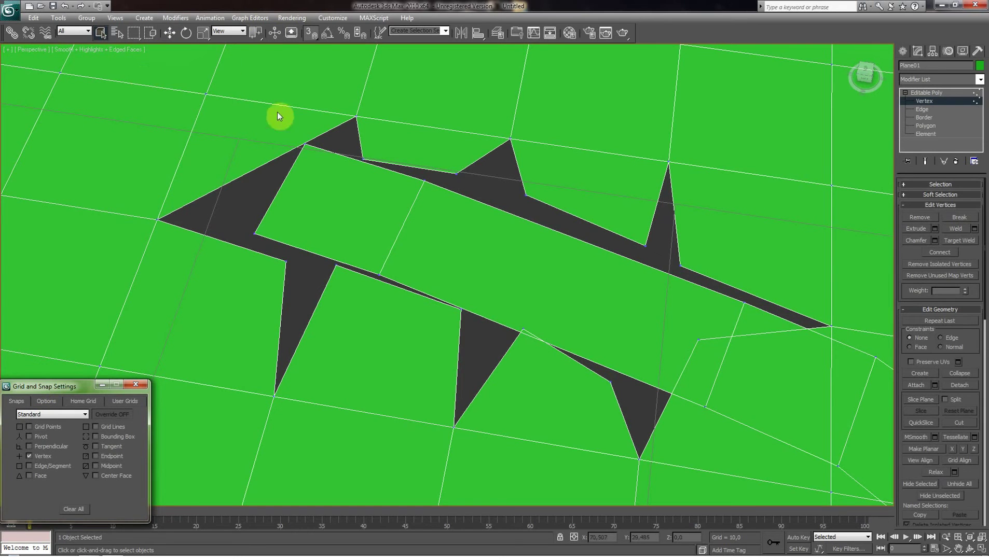
click(170, 33)
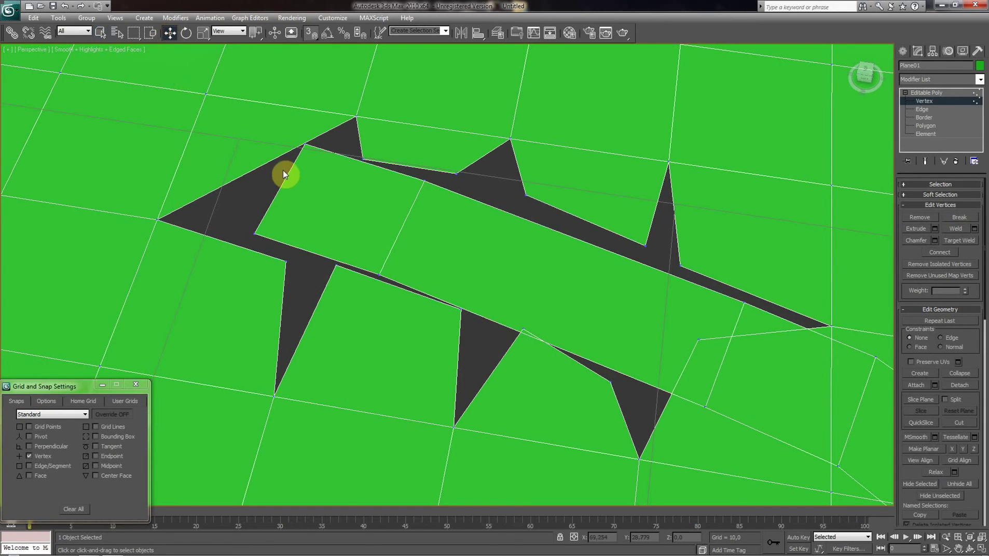
click(356, 117)
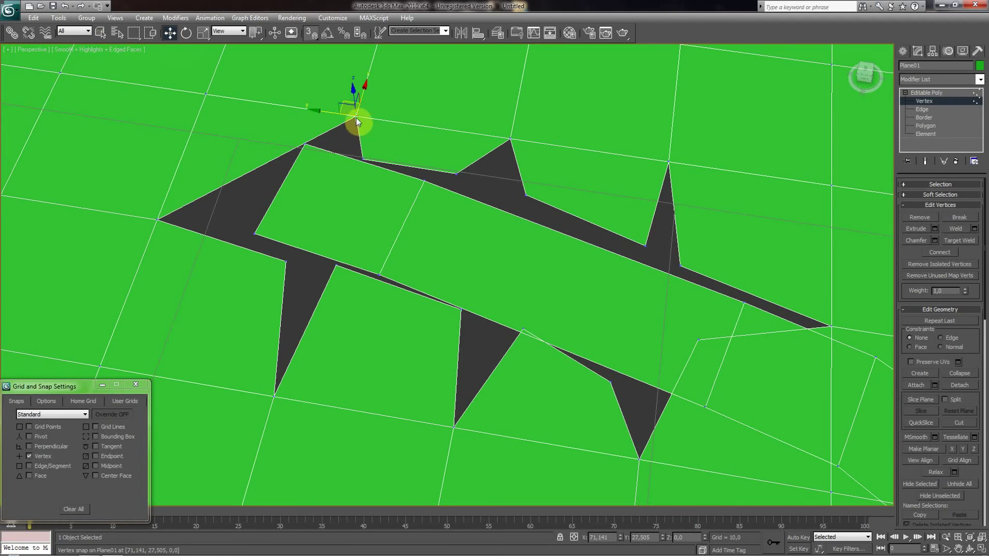
drag(356, 119, 299, 136)
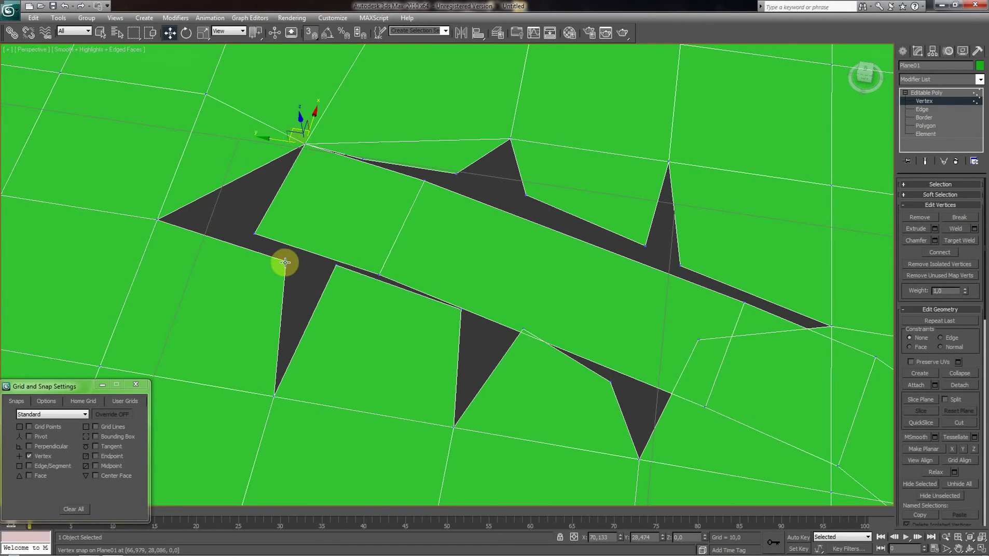
drag(285, 263, 254, 234)
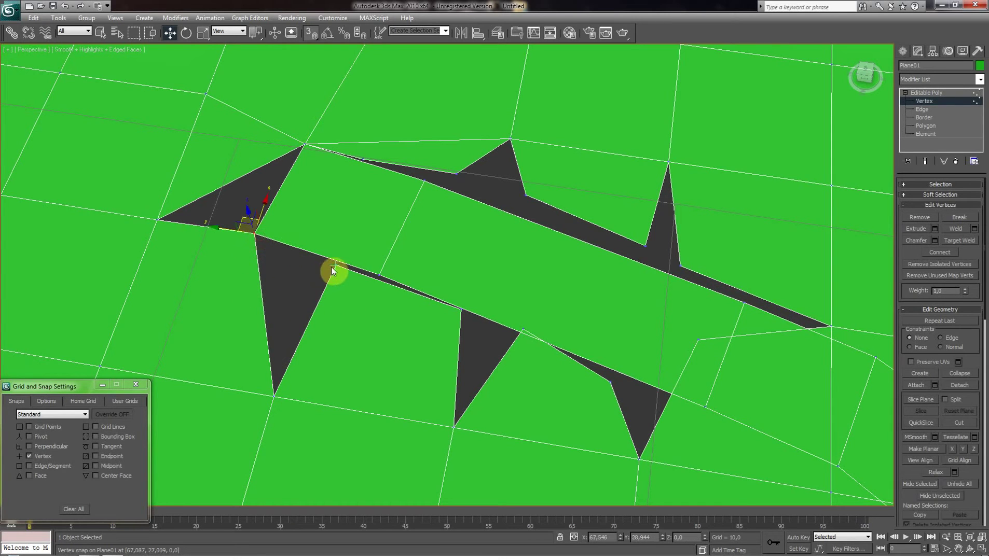
drag(334, 266, 255, 240)
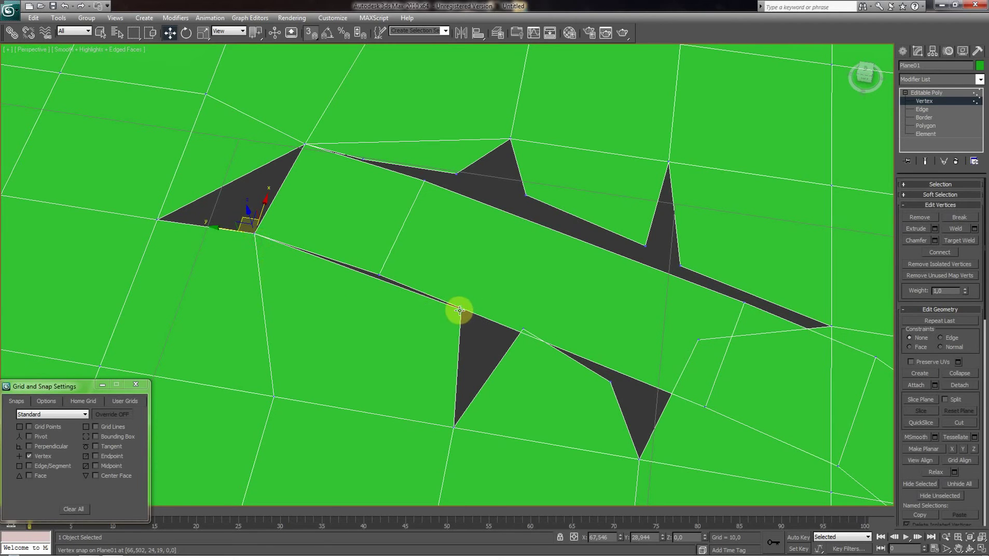
- Snap the remaining triangle corners onto terrain vertices, collapsing the upper-middle dark triangle
drag(458, 311, 379, 277)
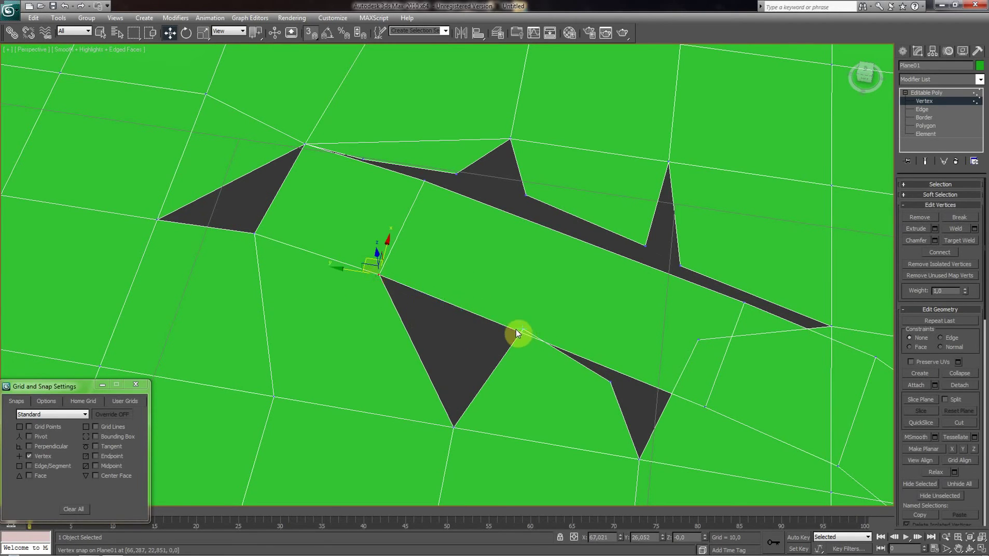
drag(523, 328, 377, 279)
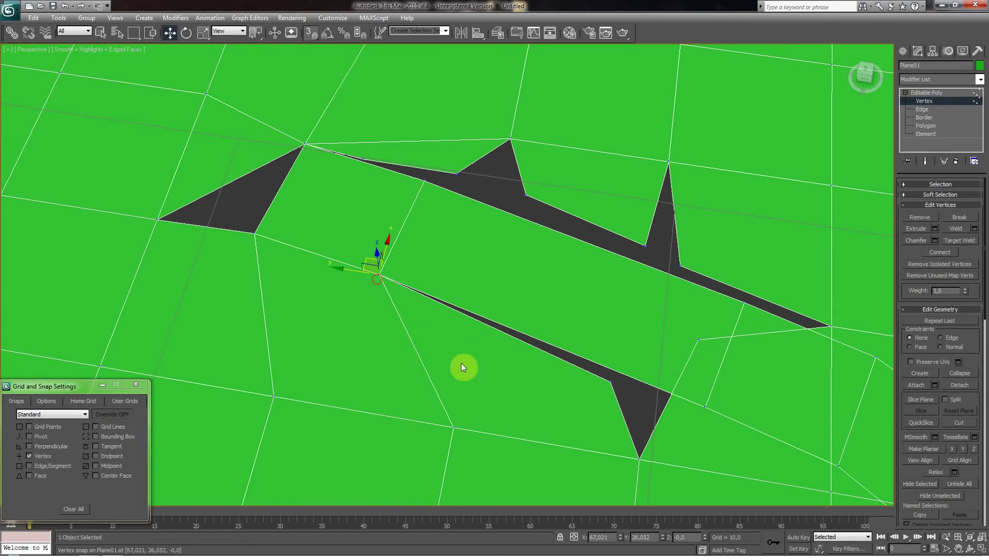
drag(449, 173, 425, 180)
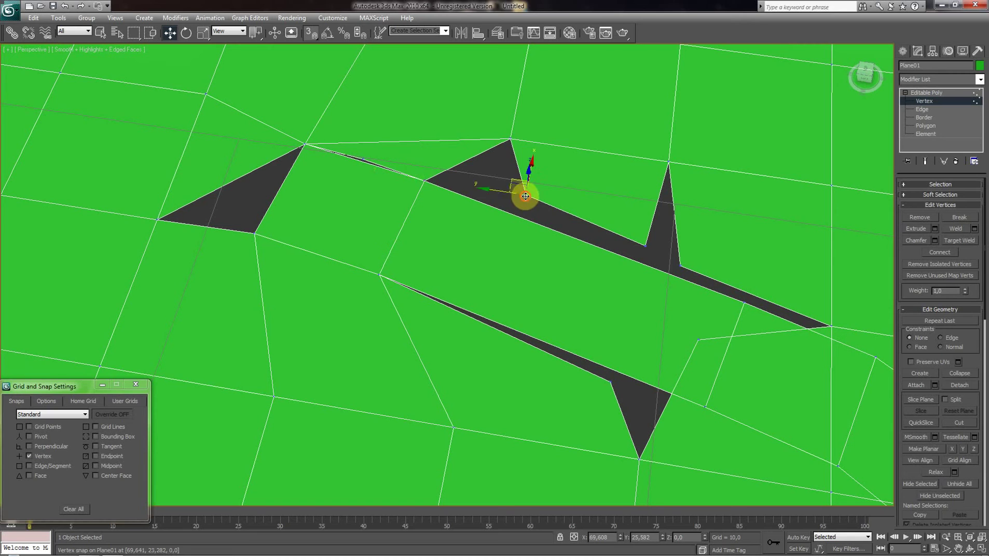
drag(525, 196, 425, 180)
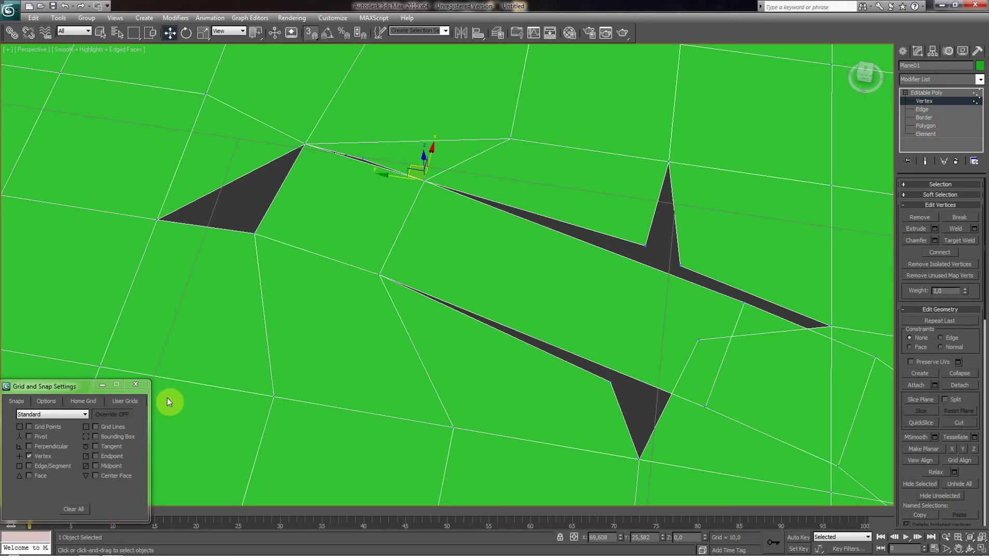
- With edge snapping, try adding vertices on the upper and lower strip edges, then undo both
click(28, 460)
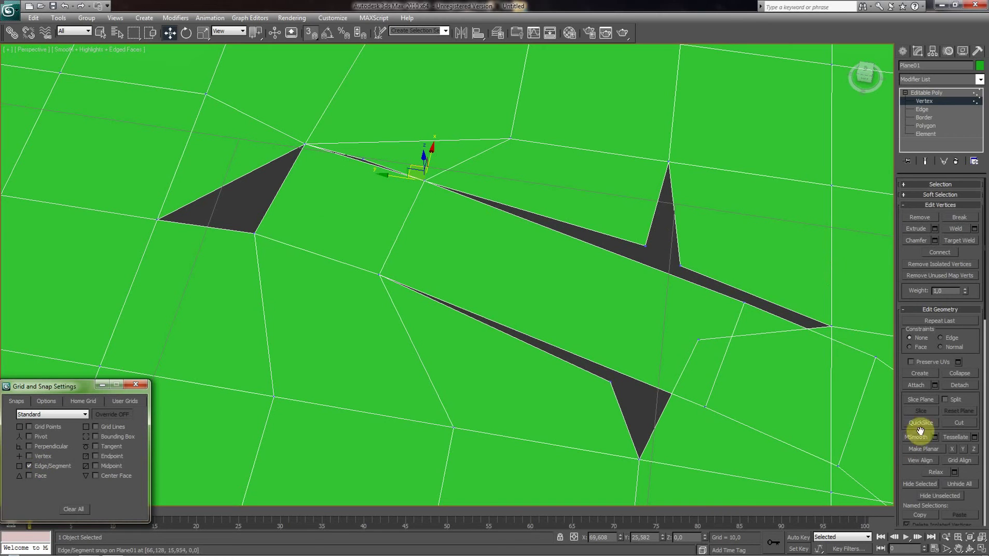
click(920, 372)
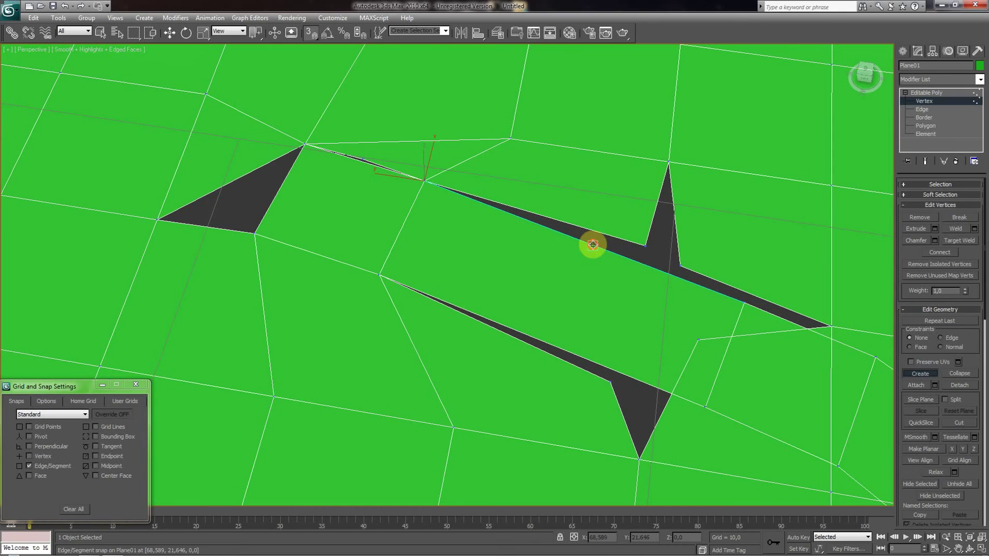
click(593, 245)
click(547, 344)
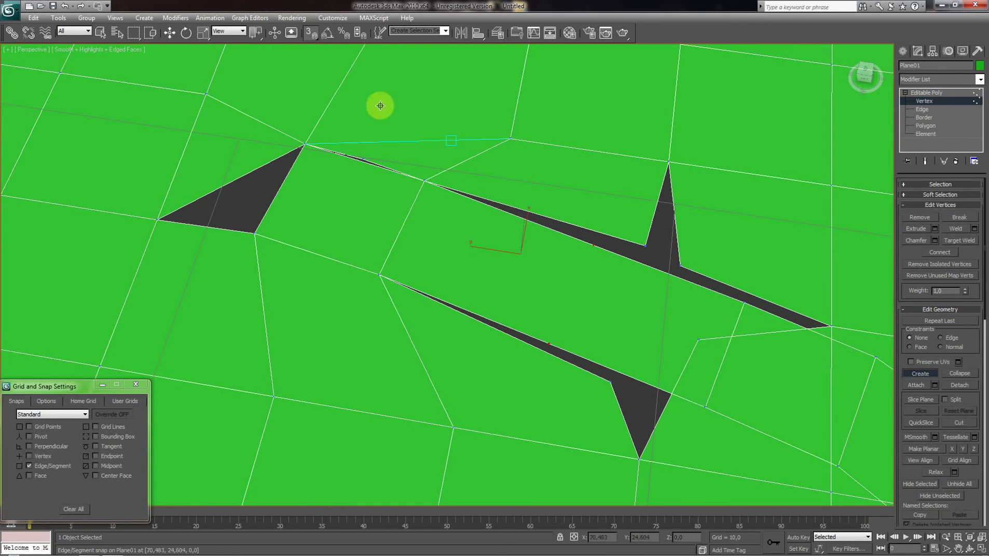
click(65, 6)
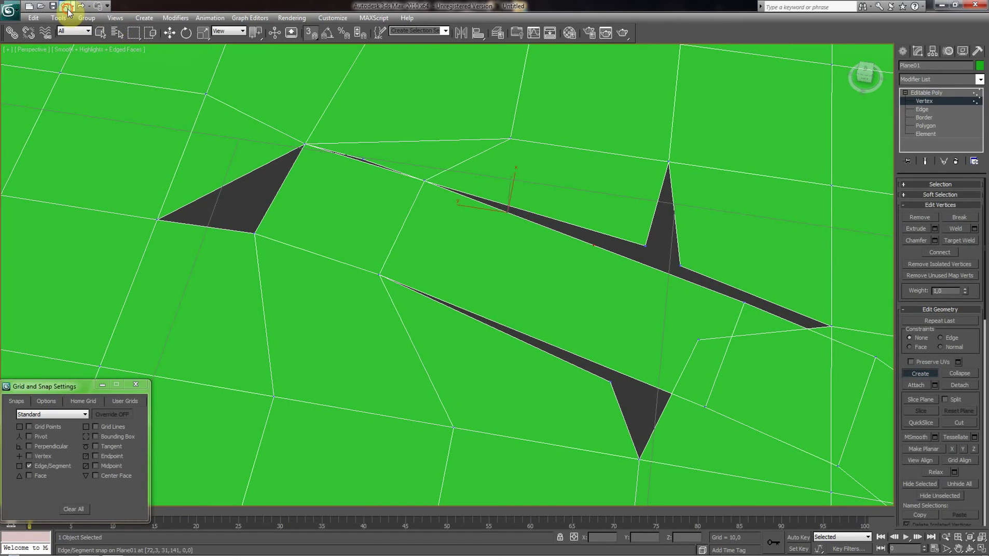
click(66, 7)
click(923, 375)
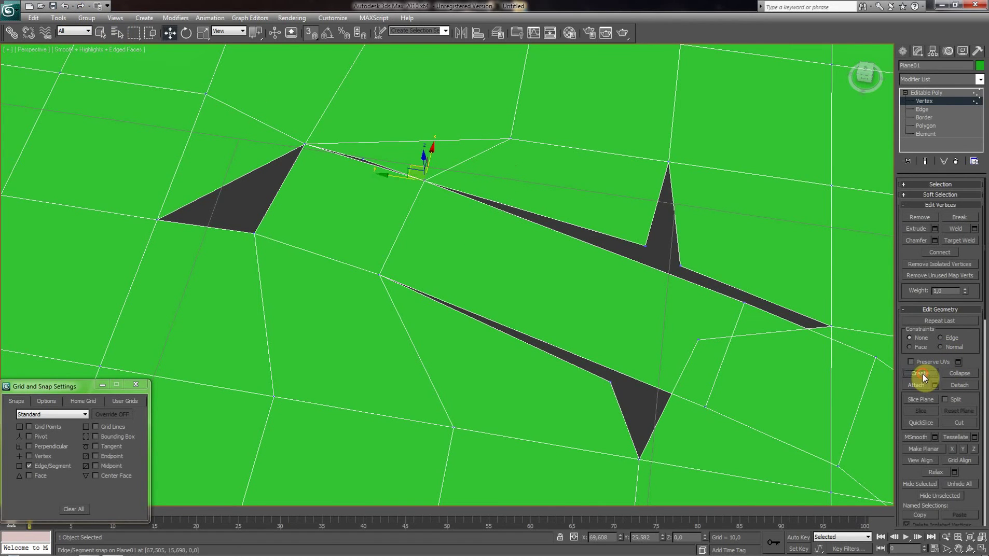
- Cut a new edge across the faces from the upper strip edge to the lower strip edge
click(960, 422)
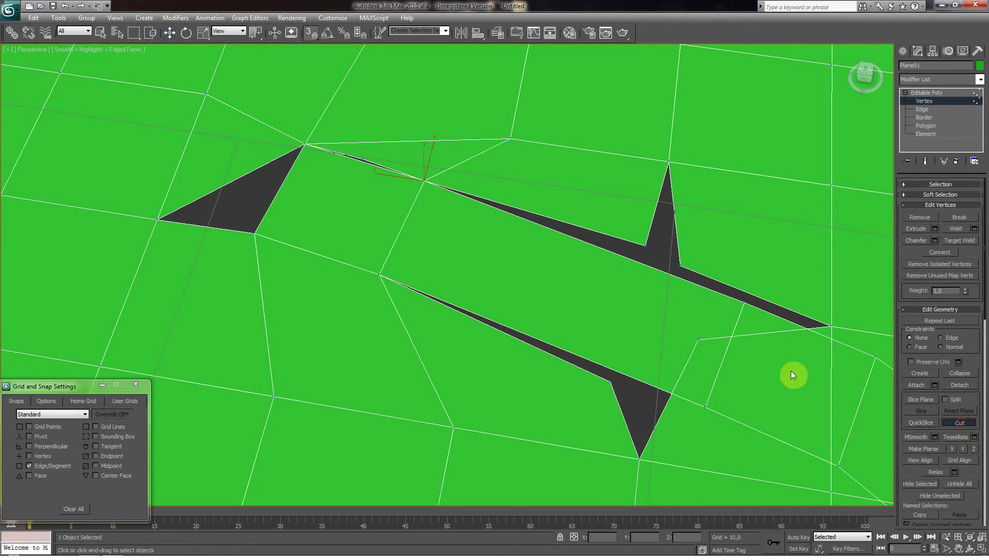
click(586, 242)
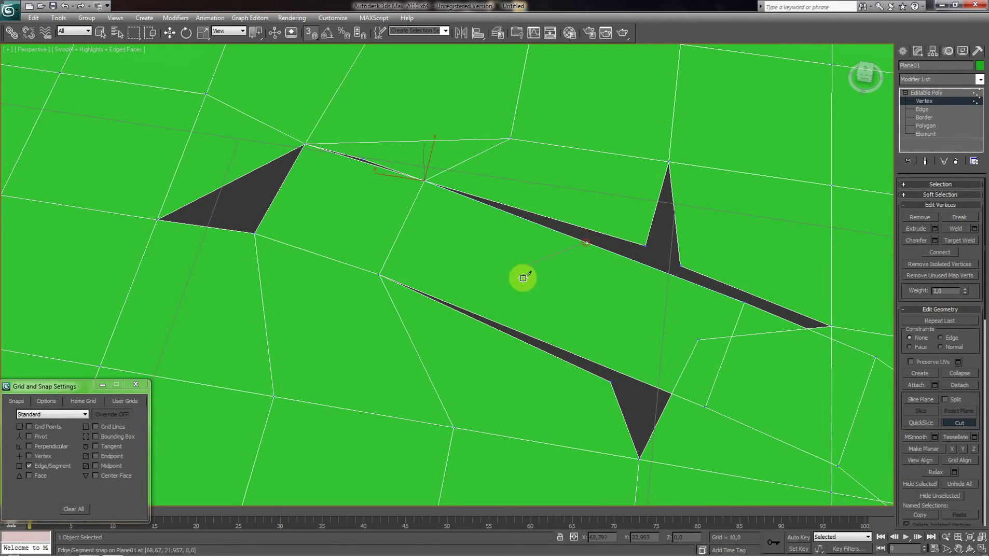
click(540, 341)
right_click(541, 341)
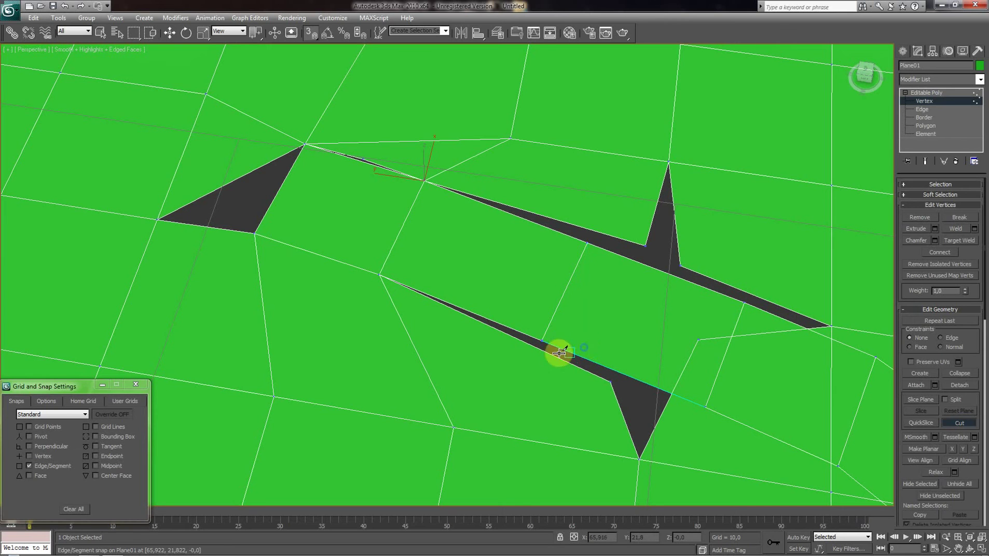
- With vertex snap back on, move four vertices onto neighbours to close the upper and lower dark gaps
click(956, 424)
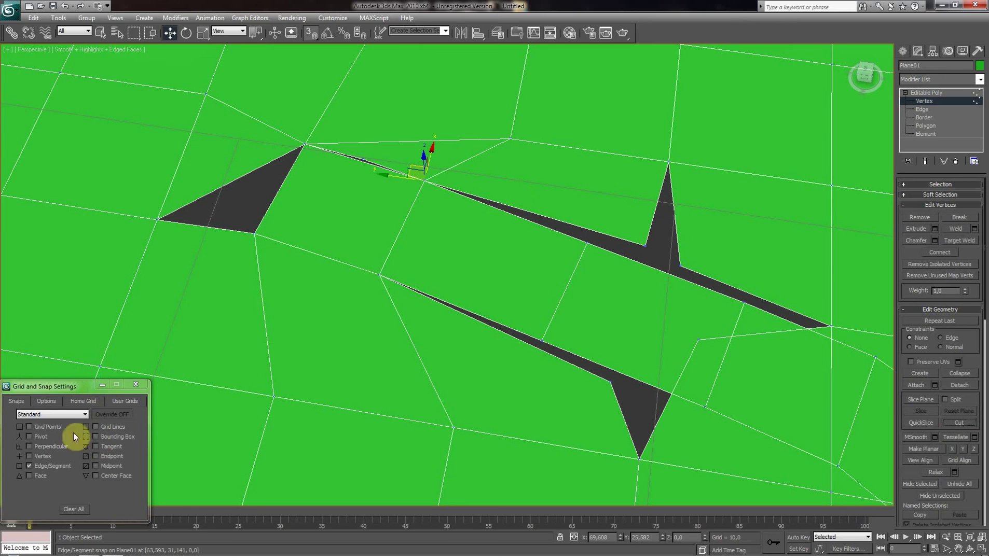
click(30, 456)
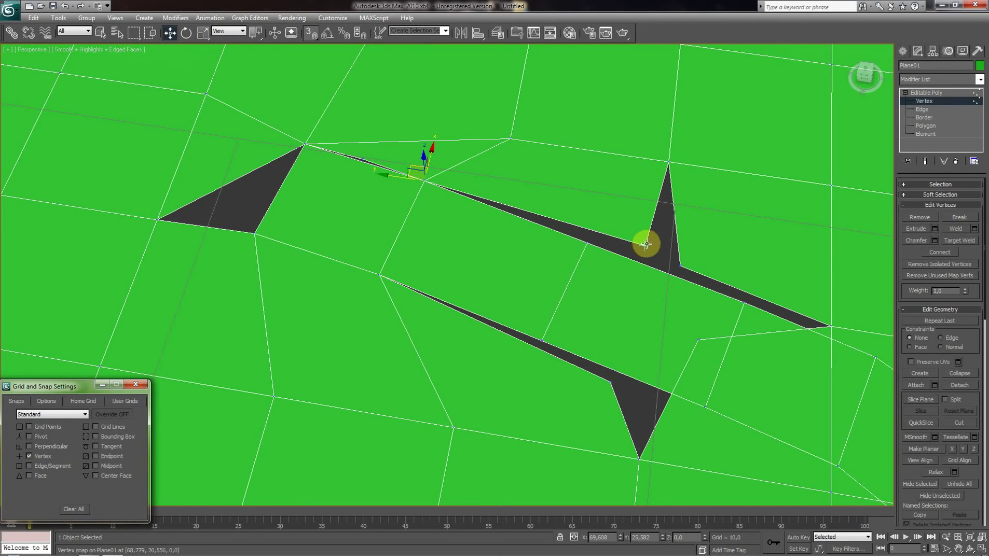
drag(645, 243, 590, 241)
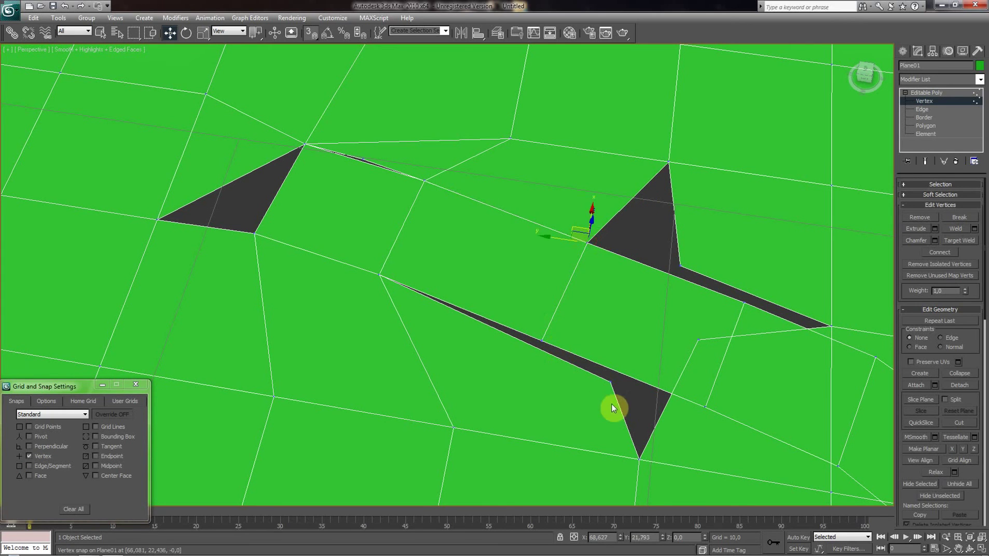
drag(610, 384, 541, 350)
drag(681, 265, 589, 243)
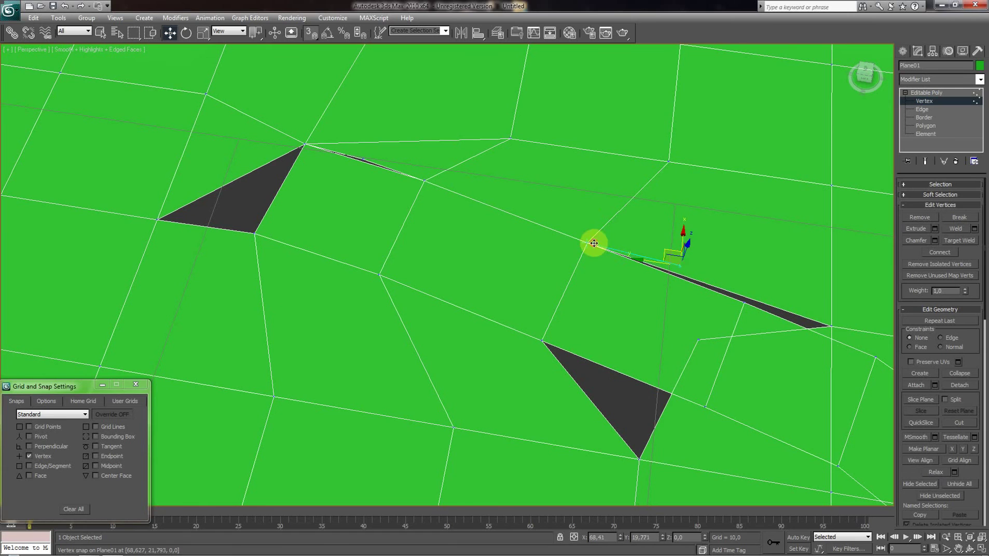
drag(698, 340, 540, 338)
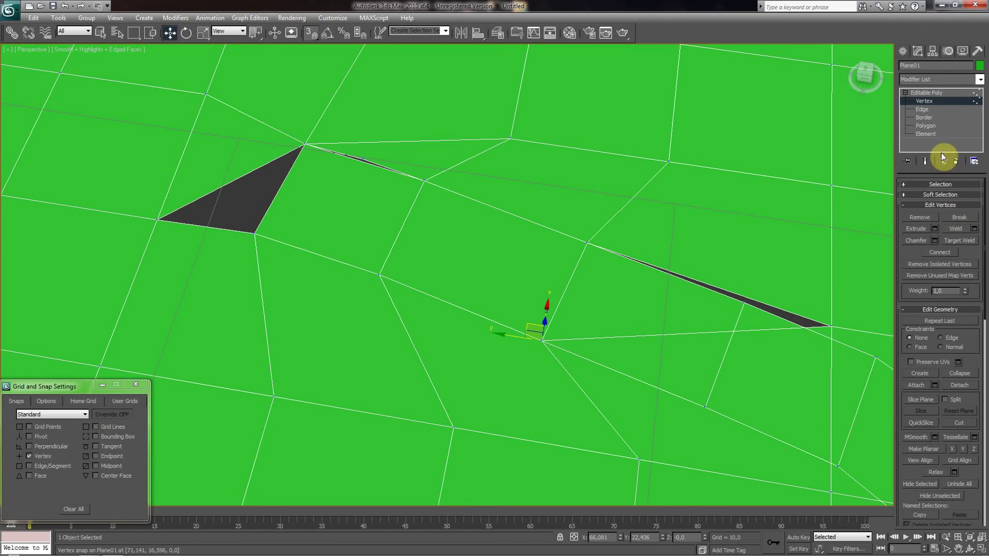
- Fill the left triangular gap with a new polygon through its three corner vertices
click(925, 126)
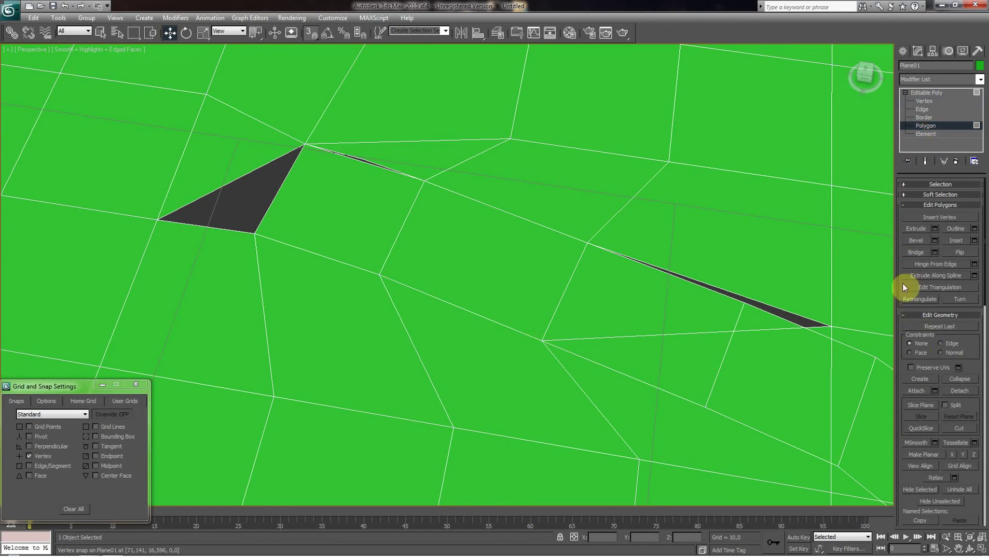
click(923, 380)
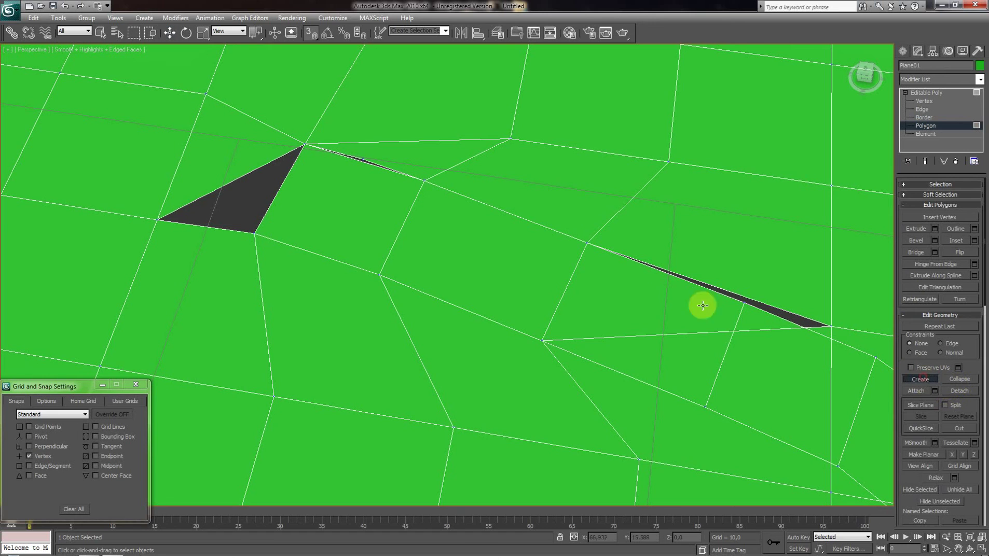
click(155, 222)
click(308, 142)
click(255, 234)
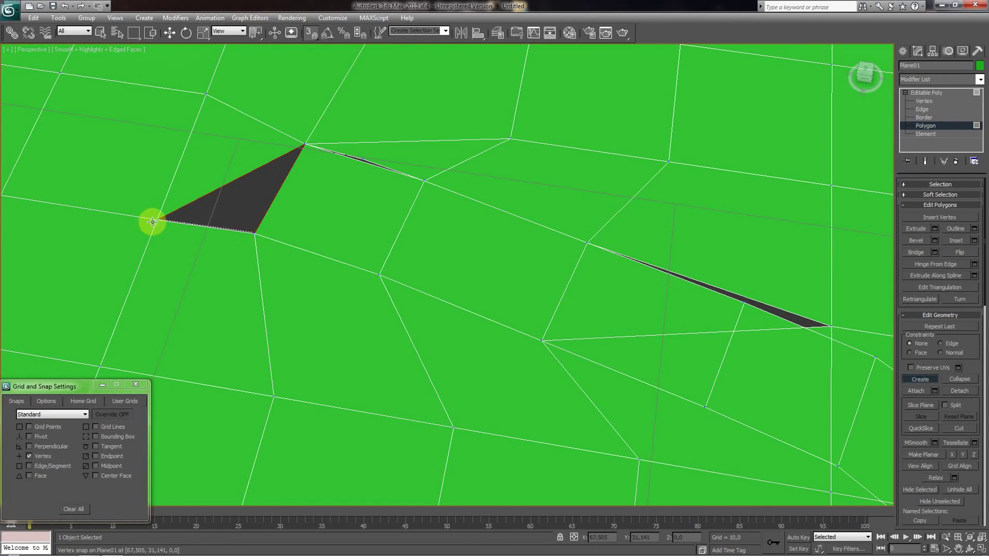
click(155, 222)
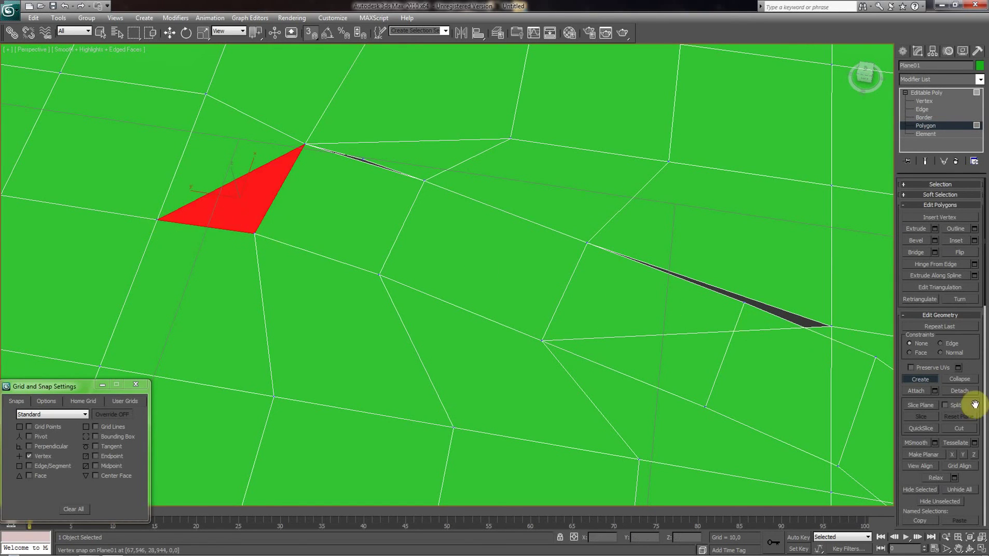
right_click(806, 325)
click(806, 325)
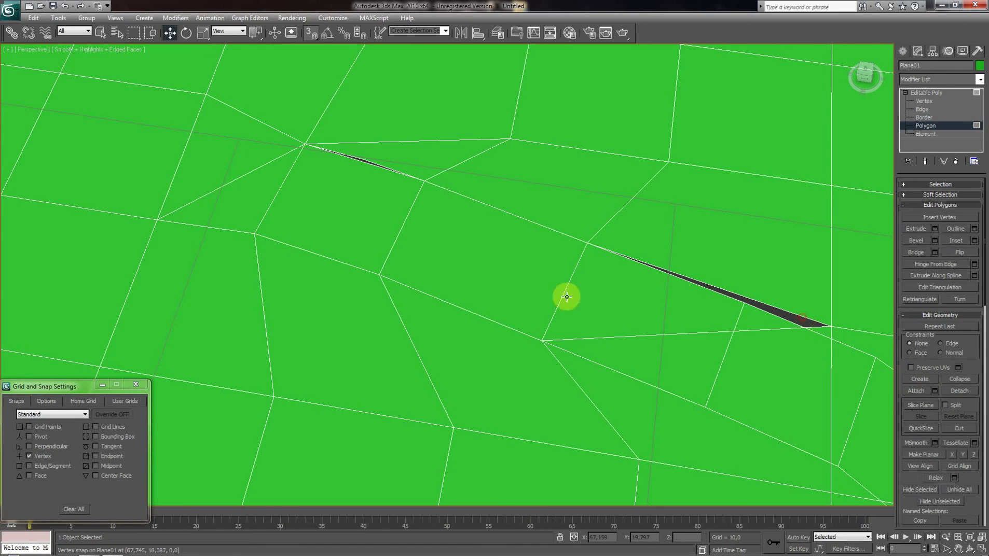
- Pan and zoom in on the remaining thin dark sliver, then return to Vertex level
scroll(372, 252, down, 1)
scroll(370, 244, up, 1)
scroll(342, 179, up, 1)
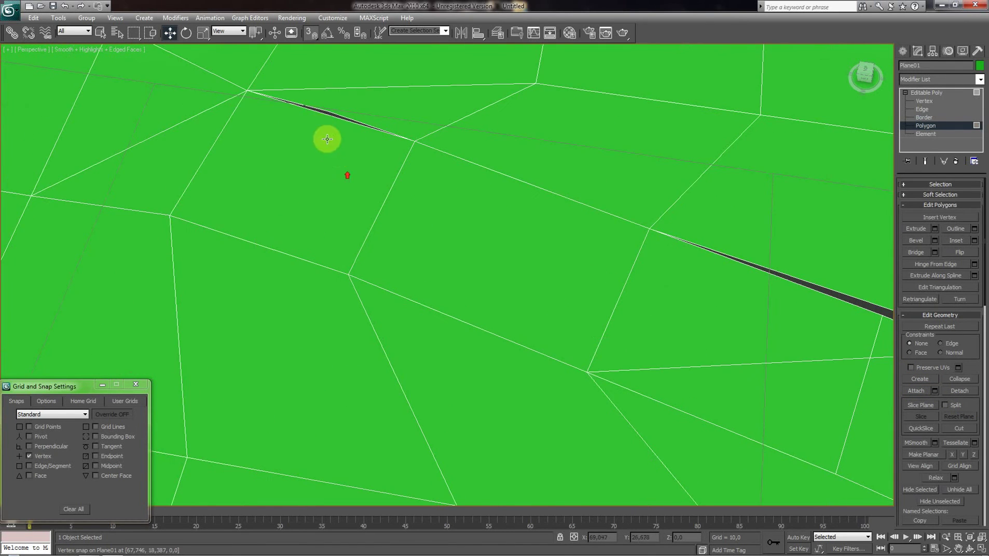
click(958, 549)
drag(401, 181, 318, 203)
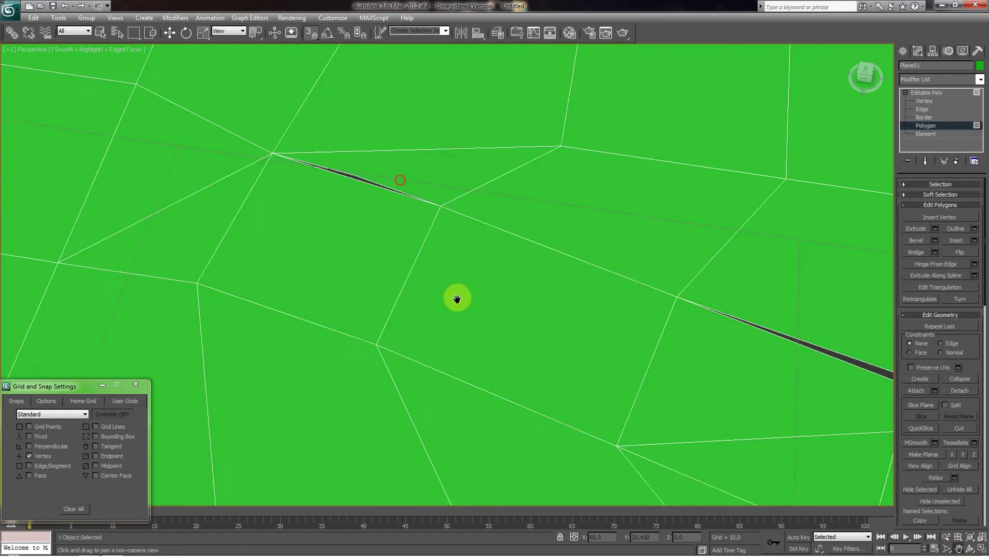
scroll(379, 261, up, 2)
scroll(393, 291, up, 1)
scroll(364, 280, up, 2)
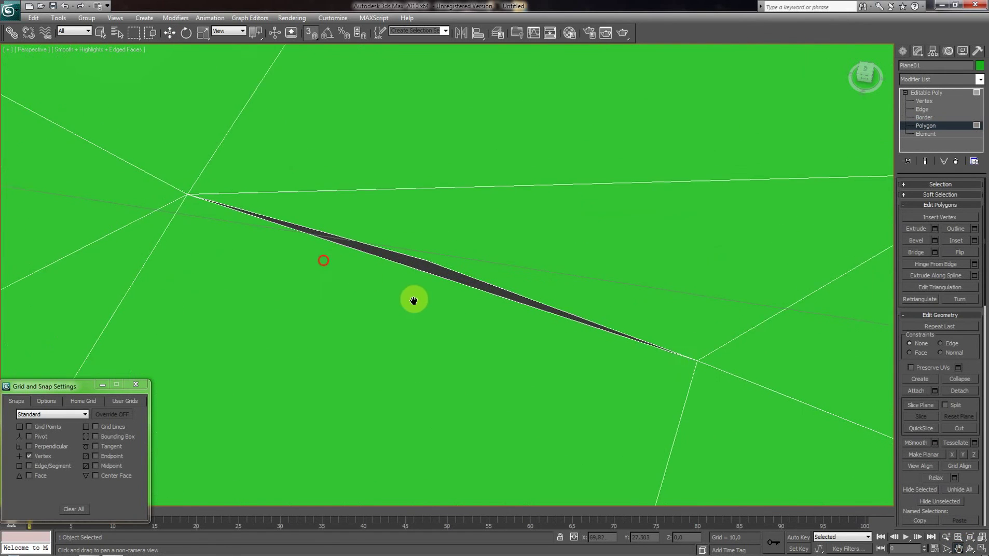
scroll(392, 293, up, 3)
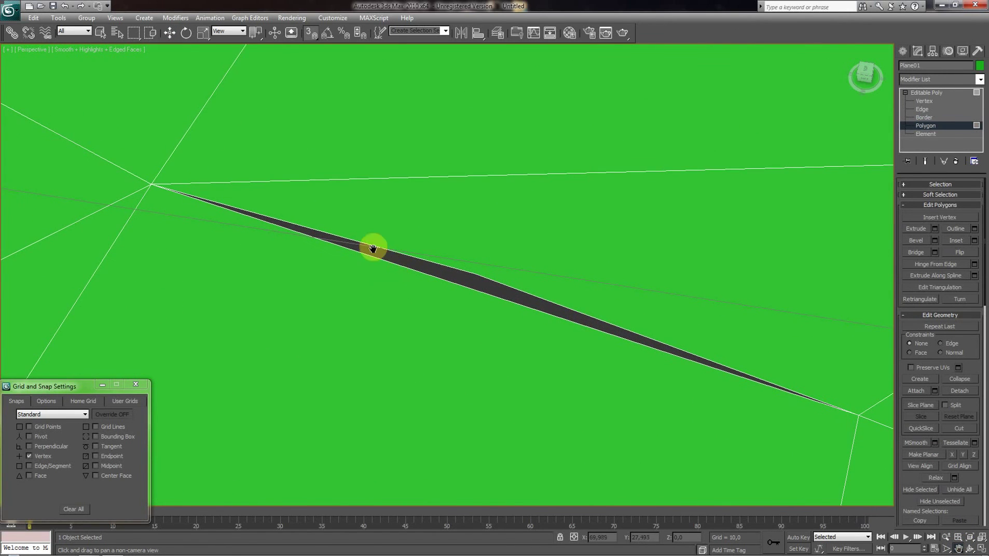
click(922, 101)
- Select the stray vertex inside the sliver and remove it
click(170, 33)
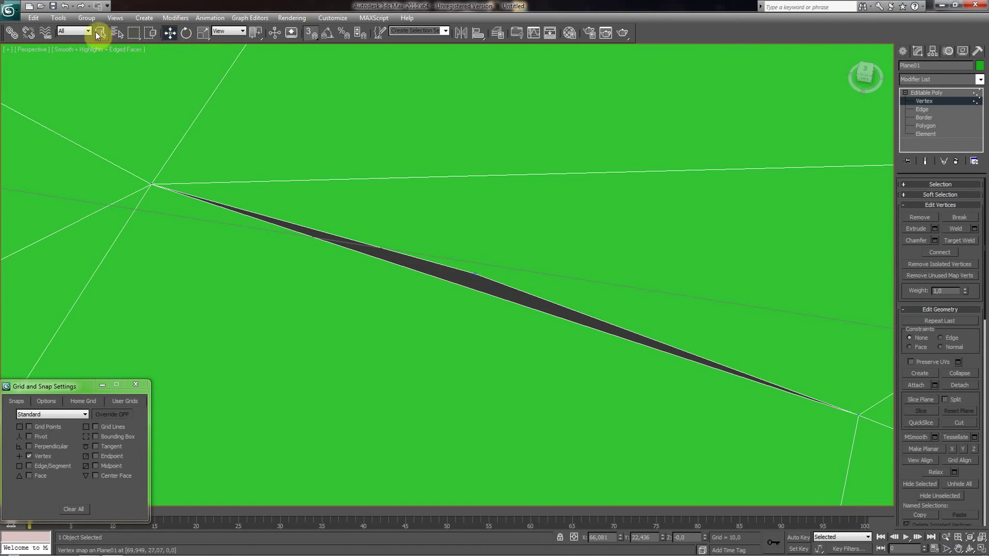
click(97, 33)
click(474, 270)
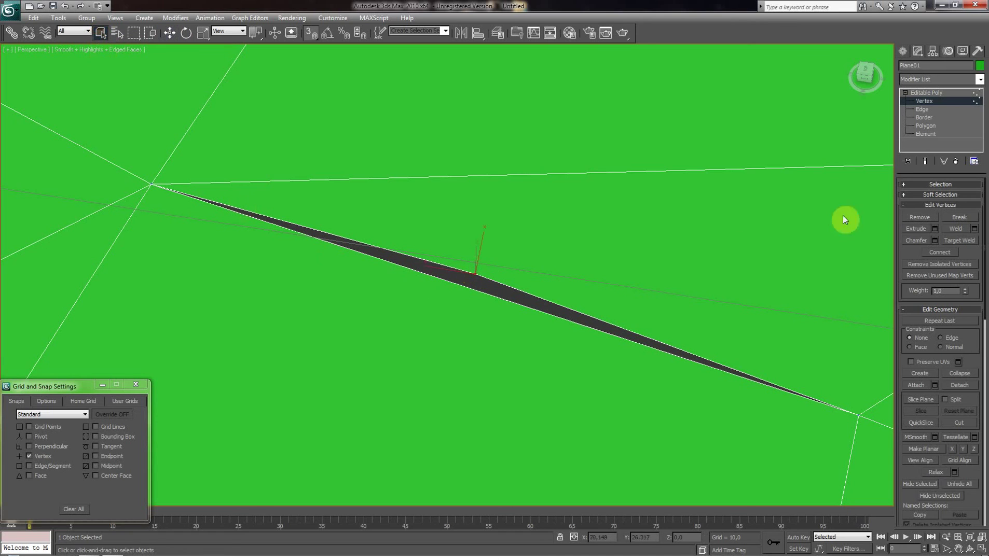
click(917, 218)
- Pan, zoom out and orbit the view to inspect the terrain at a tilt
click(956, 551)
drag(821, 453, 690, 423)
scroll(574, 375, down, 2)
scroll(592, 359, down, 2)
scroll(508, 342, down, 2)
scroll(555, 348, down, 2)
scroll(524, 338, down, 2)
scroll(502, 331, down, 2)
scroll(530, 346, down, 2)
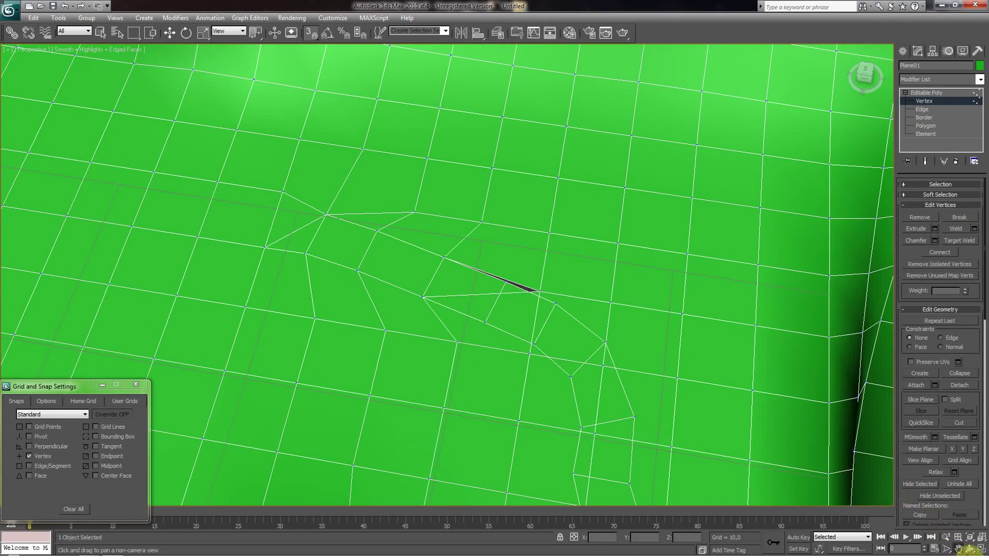
click(969, 549)
mouse_move(415, 302)
mouse_down()
mouse_move(467, 320)
mouse_move(481, 308)
mouse_move(463, 353)
mouse_move(459, 337)
mouse_up()
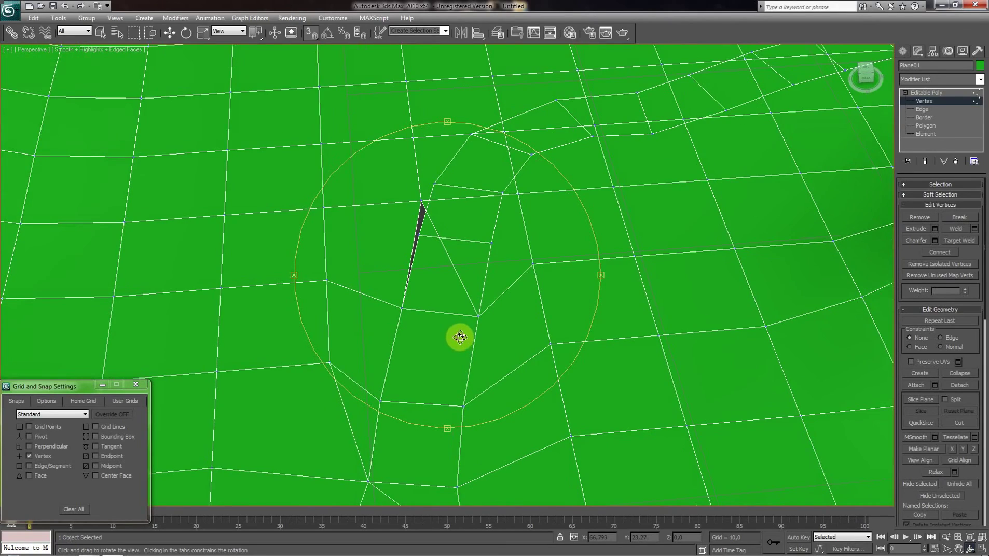